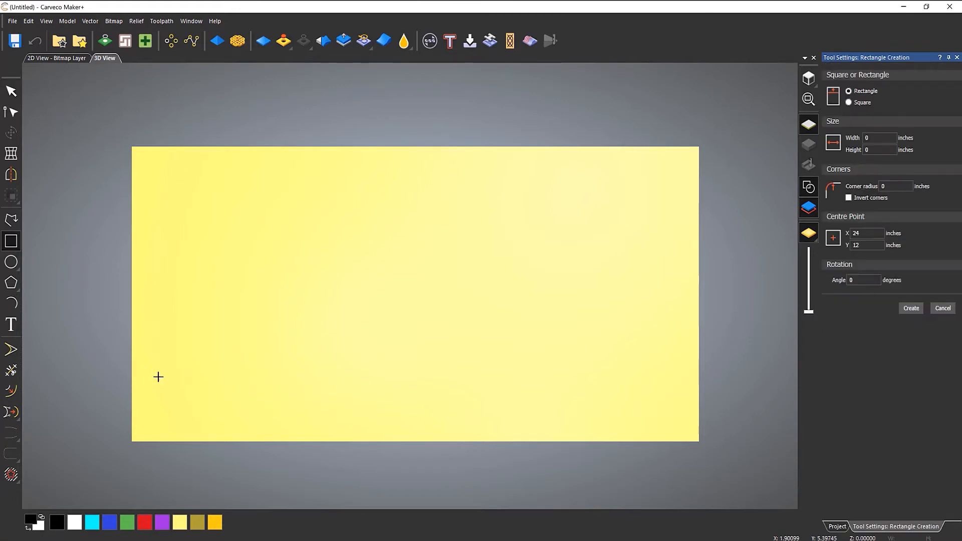
Step: Draw three rectangles: about 4.07 × 2.80 inches near the material's lower-left corner, 4.66 × 3.35 near the upper-right, and 6.74 × 3.35 near the centre
{"action": "left_click_drag", "start_coordinate": [168, 364], "coordinate": [216, 399]}
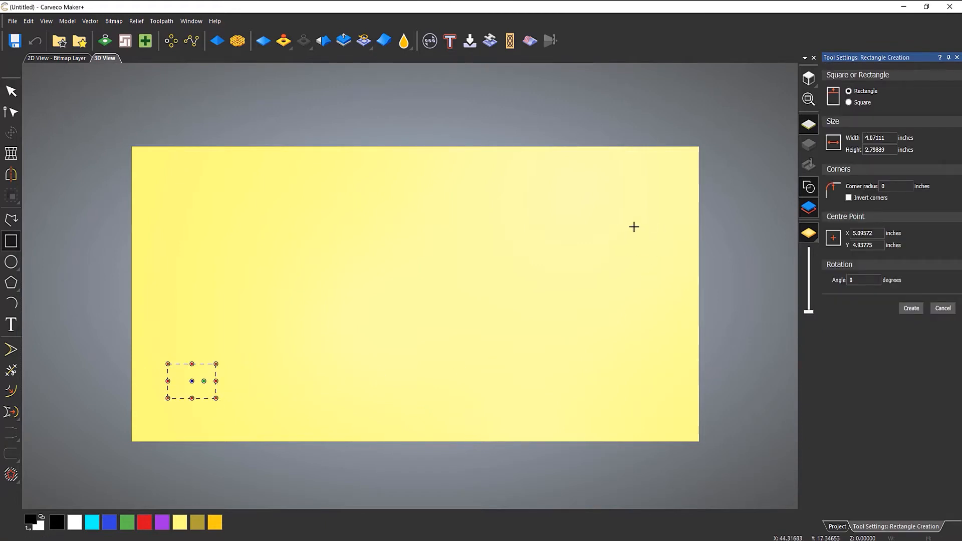
{"action": "left_click_drag", "start_coordinate": [586, 193], "coordinate": [641, 234]}
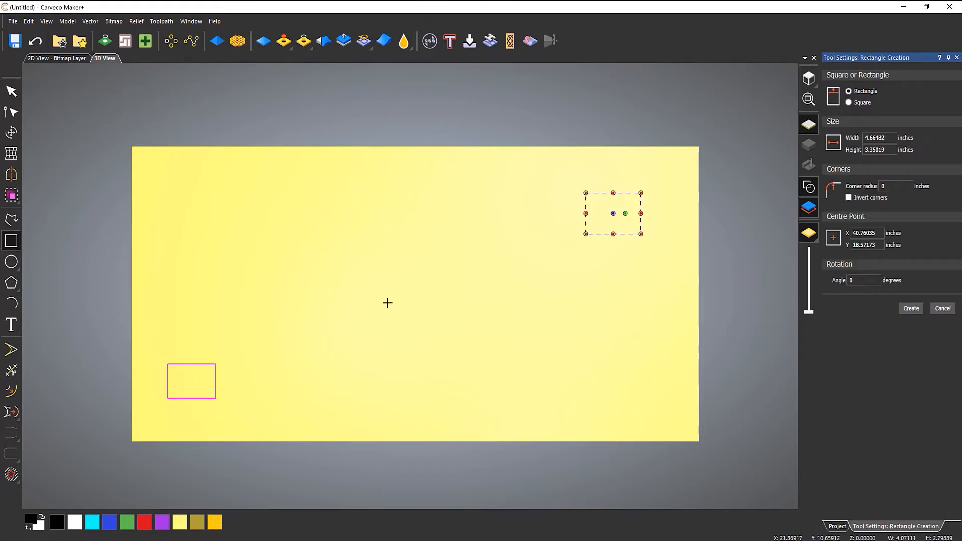
{"action": "left_click_drag", "start_coordinate": [388, 301], "coordinate": [468, 342]}
{"action": "key", "text": "Escape"}
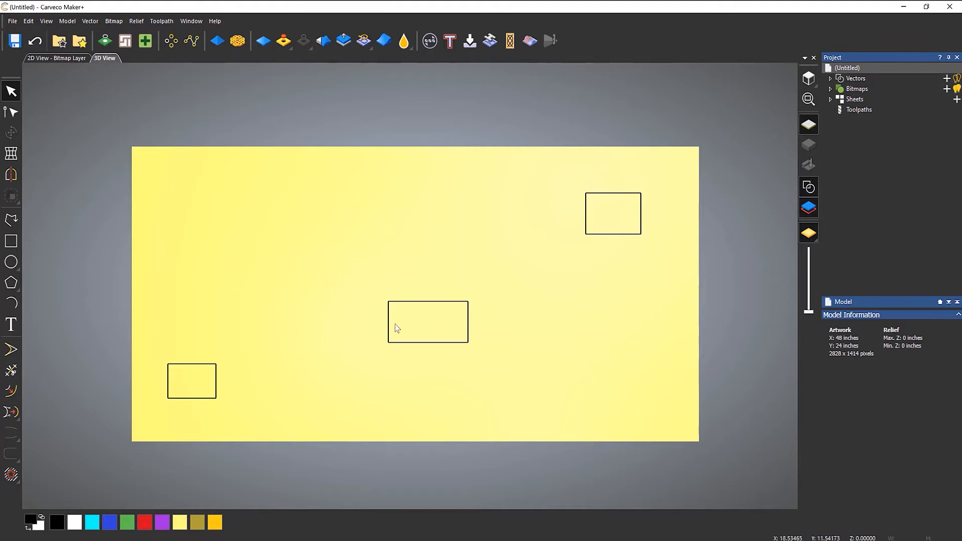
Step: Move the centre and upper-right rectangles into a row beside the lower-left rectangle, nudging the last one closer to its neighbour
{"action": "left_click", "coordinate": [422, 301]}
{"action": "left_click_drag", "start_coordinate": [422, 302], "coordinate": [262, 363]}
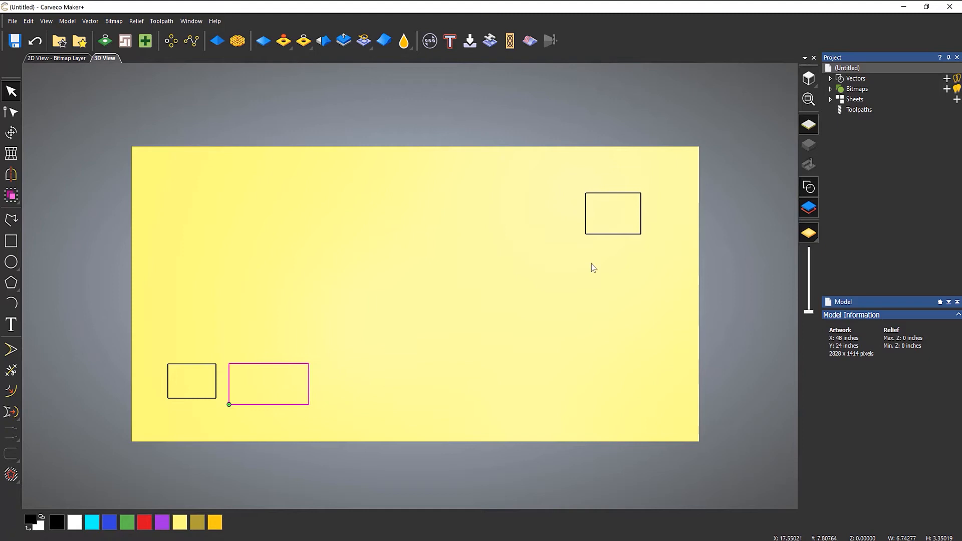
{"action": "left_click", "coordinate": [610, 194]}
{"action": "left_click_drag", "start_coordinate": [610, 194], "coordinate": [368, 364]}
{"action": "key", "text": "Left"}
{"action": "key", "text": "Left"}
{"action": "key", "text": "Left"}
{"action": "key", "text": "Left"}
{"action": "key", "text": "Left"}
{"action": "key", "text": "Left"}
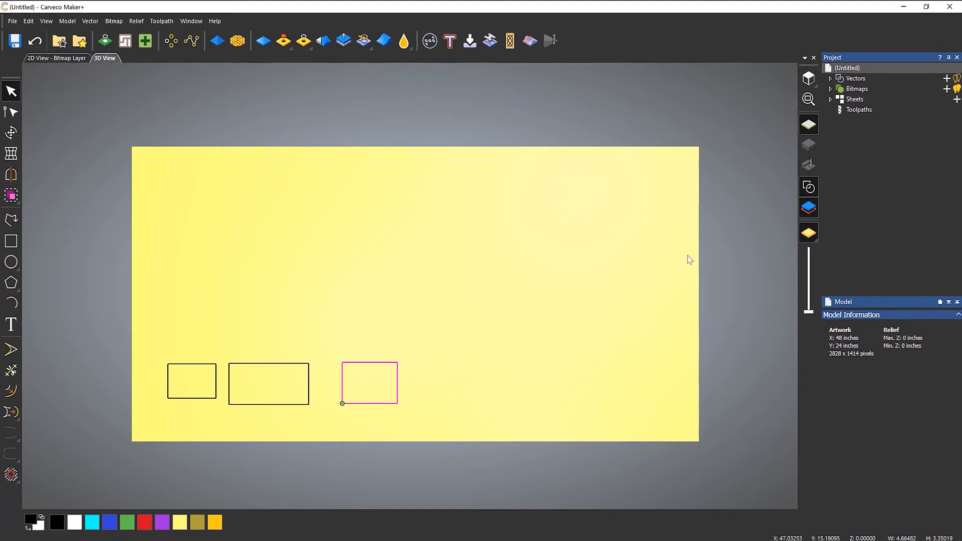
{"action": "key", "text": "Left"}
{"action": "key", "text": "Left"}
{"action": "key", "text": "Left"}
{"action": "key", "text": "Left"}
{"action": "key", "text": "Left"}
{"action": "key", "text": "Left"}
{"action": "key", "text": "Left"}
{"action": "key", "text": "Left"}
Step: Delete the two larger rectangles, keeping only the smallest one near the material's lower-left corner
{"action": "left_click", "coordinate": [219, 351]}
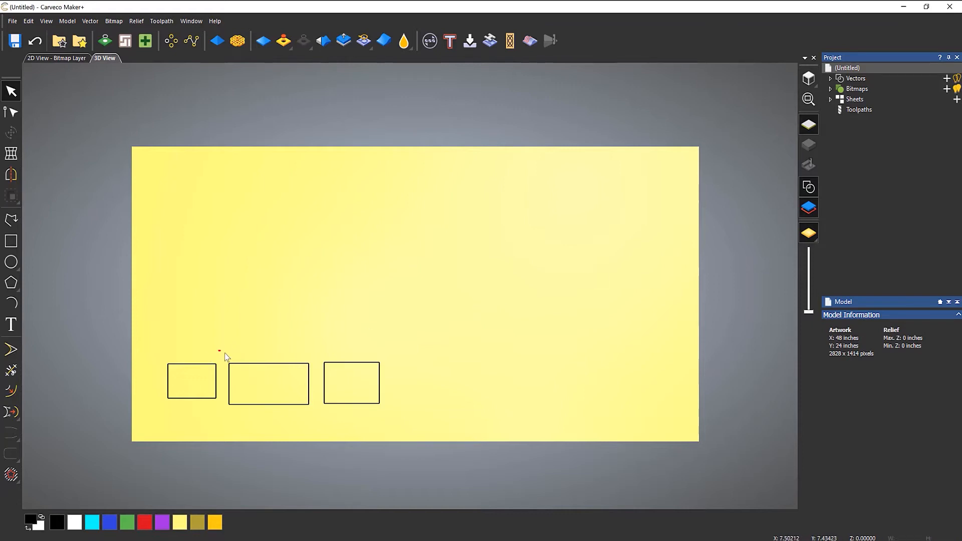
{"action": "left_click_drag", "start_coordinate": [224, 352], "coordinate": [466, 442]}
{"action": "key", "text": "Delete"}
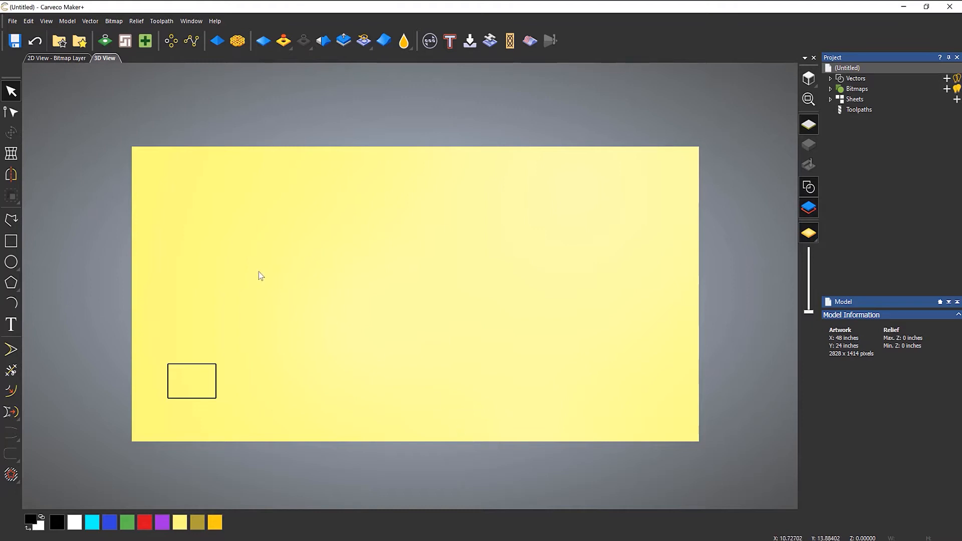
Step: Set up nesting for the rectangle with 0.25 inch tool diameter, 1 inch toolpath clearance, 0.5 inch edge clearance and part rotation disabled
{"action": "left_click", "coordinate": [126, 42]}
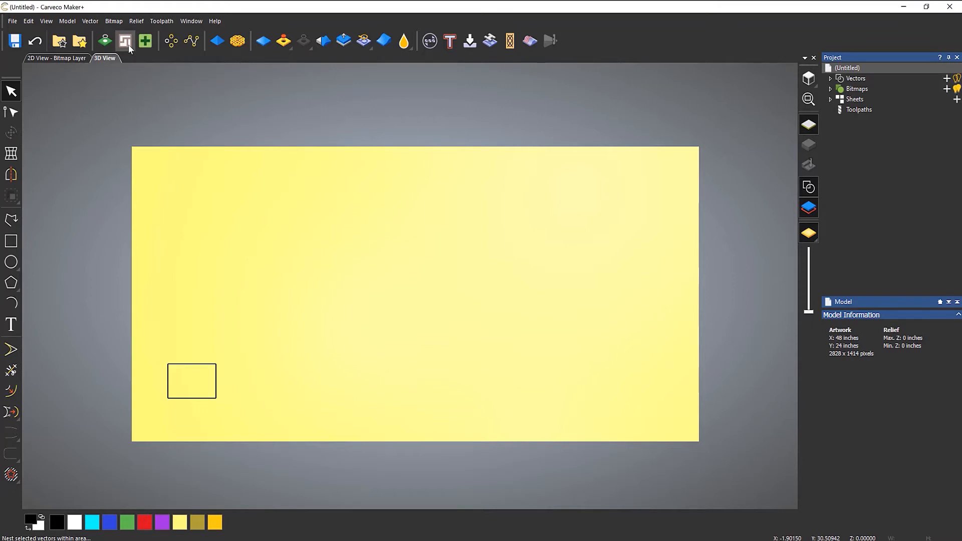
{"action": "left_click_drag", "start_coordinate": [226, 352], "coordinate": [210, 377]}
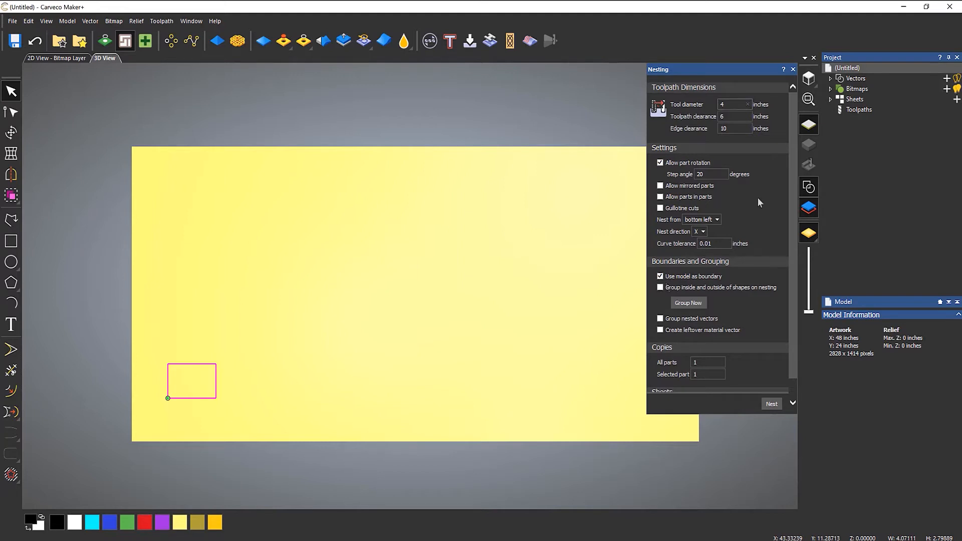
{"action": "left_click", "coordinate": [732, 106]}
{"action": "type", "text": "0.25"}
{"action": "key", "text": "Tab"}
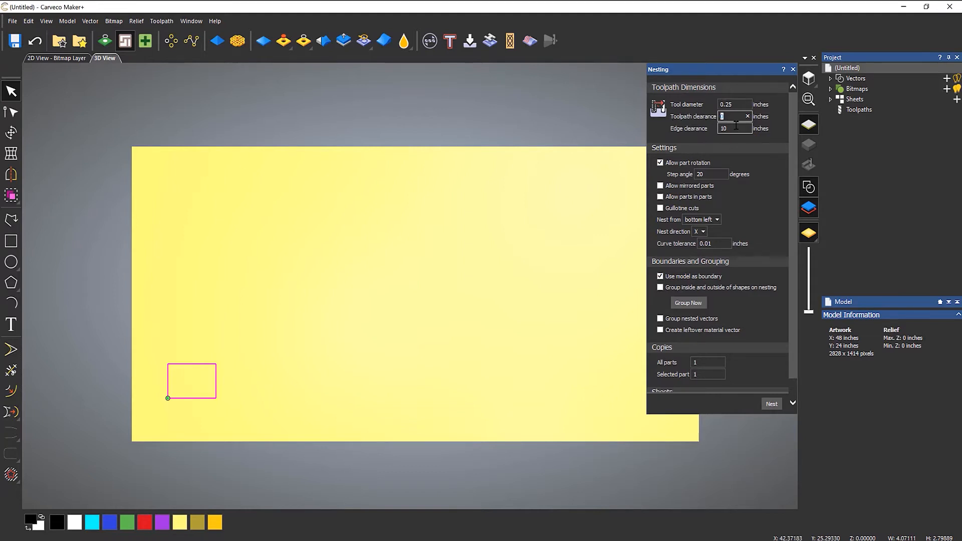
{"action": "type", "text": "1"}
{"action": "left_click", "coordinate": [735, 129]}
{"action": "double_click", "coordinate": [733, 128]}
{"action": "type", "text": "0.5"}
{"action": "left_click", "coordinate": [659, 163]}
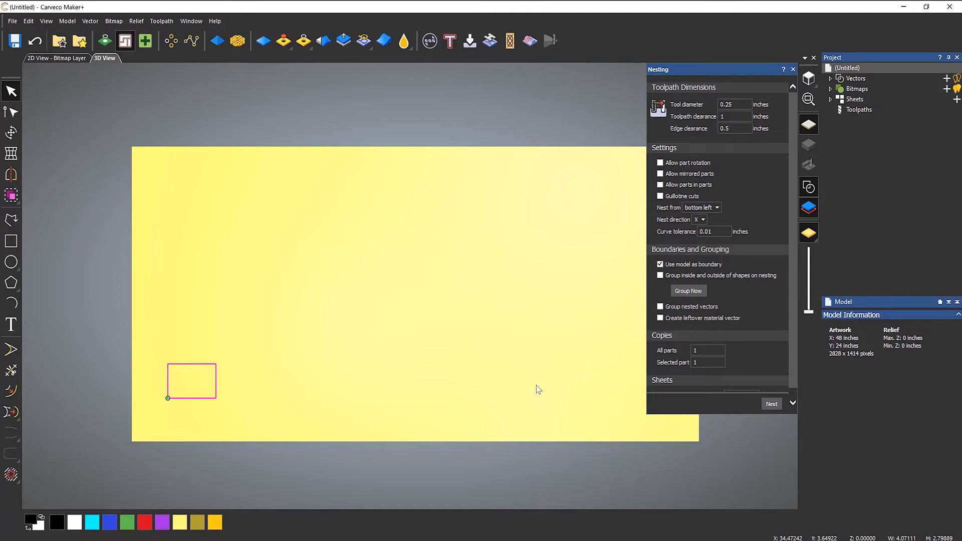
Step: Nest five copies of the rectangle using the model as the boundary
{"action": "left_click", "coordinate": [661, 264]}
{"action": "scroll", "coordinate": [709, 343], "scroll_direction": "down", "scroll_amount": 1}
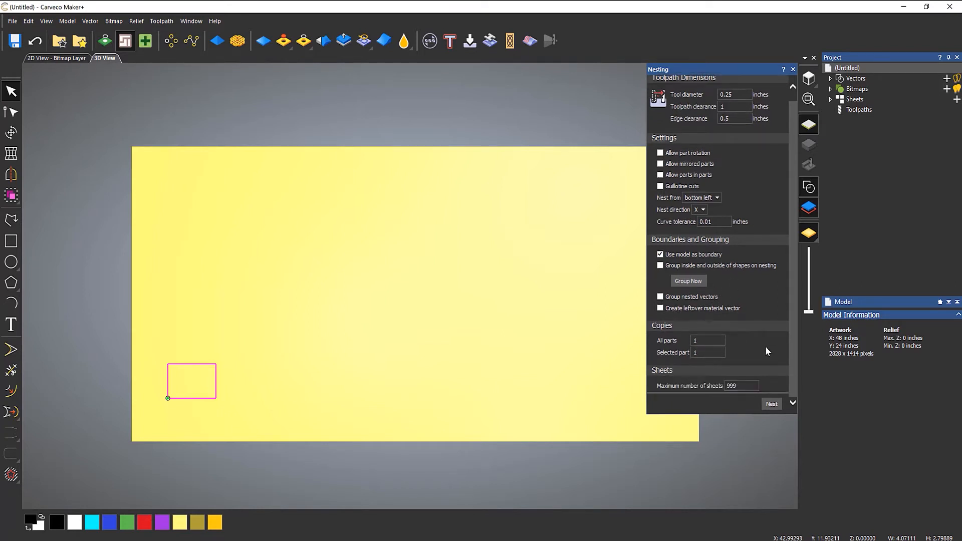
{"action": "double_click", "coordinate": [703, 340]}
{"action": "type", "text": "5"}
{"action": "left_click", "coordinate": [772, 404]}
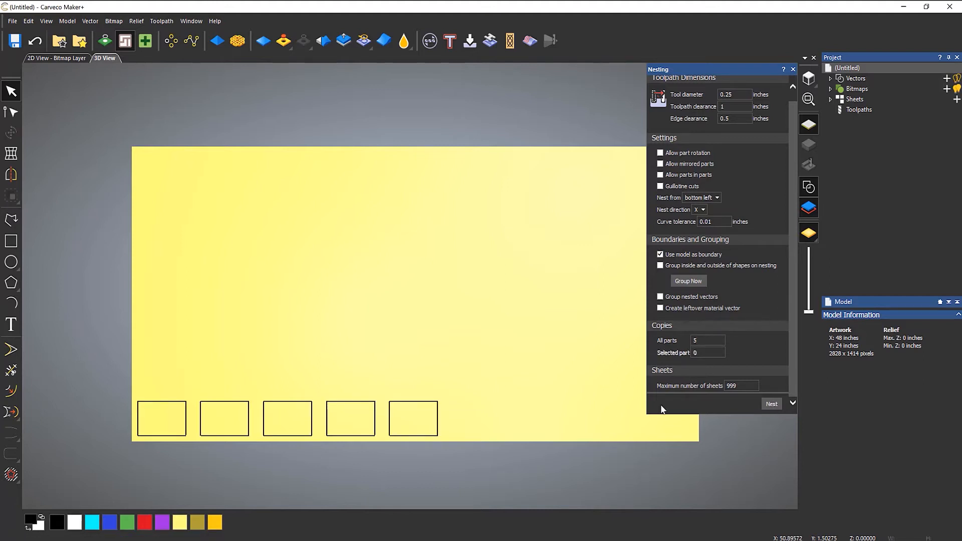
Step: Measure the gap between the first nested rectangle and the material's lower edge, and the gap between the first two rectangles
{"action": "scroll", "coordinate": [250, 332], "scroll_direction": "up", "scroll_amount": 3}
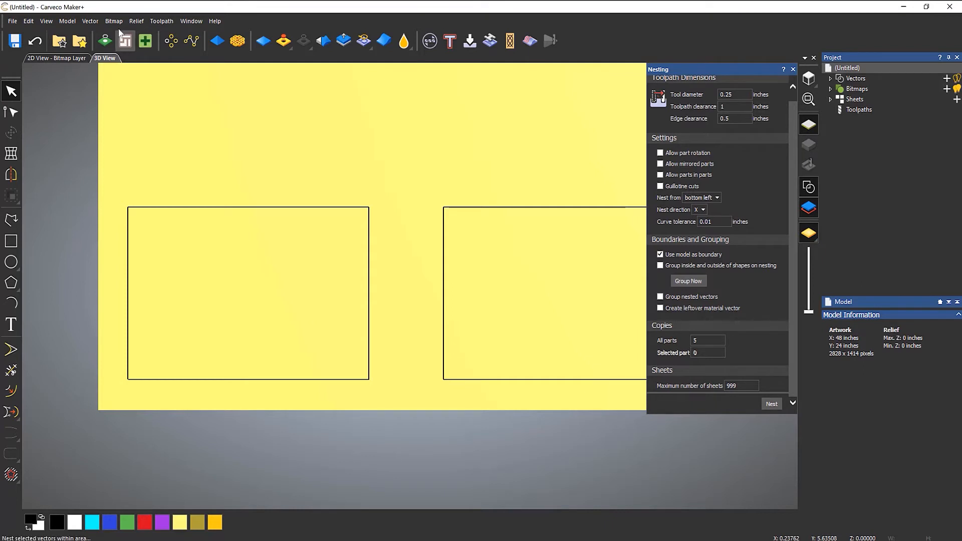
{"action": "left_click", "coordinate": [90, 21]}
{"action": "mouse_move", "coordinate": [71, 21]}
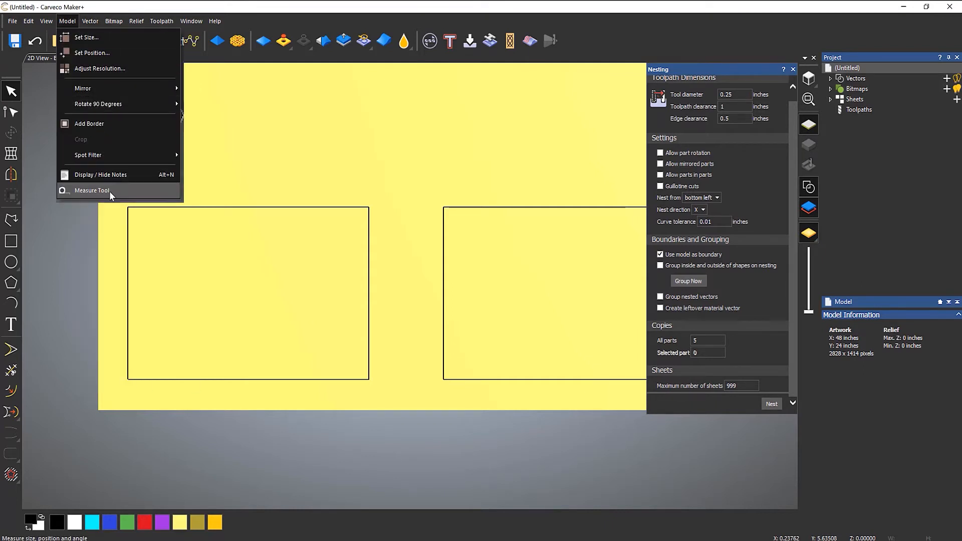
{"action": "left_click", "coordinate": [91, 190]}
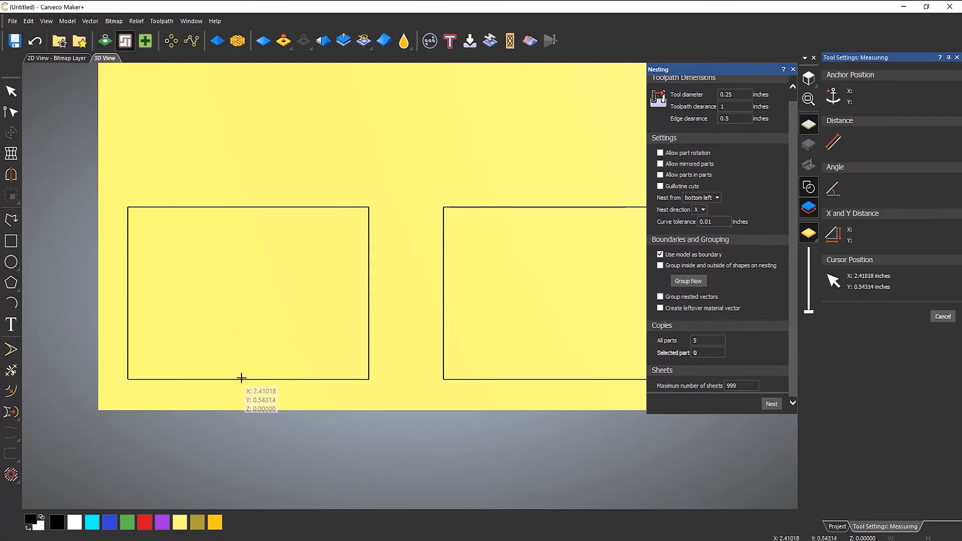
{"action": "left_click_drag", "start_coordinate": [242, 379], "coordinate": [241, 411]}
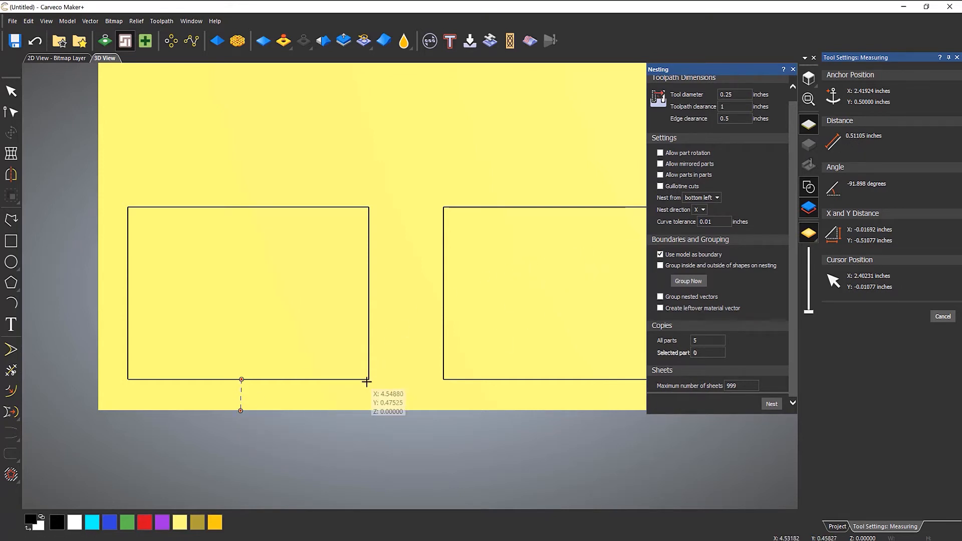
{"action": "left_click_drag", "start_coordinate": [368, 380], "coordinate": [442, 380]}
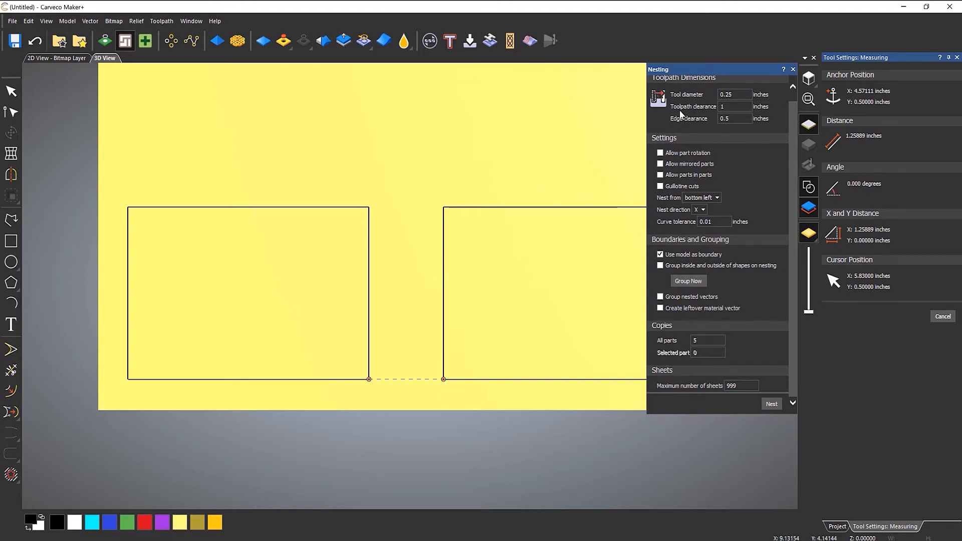
{"action": "left_click", "coordinate": [729, 108]}
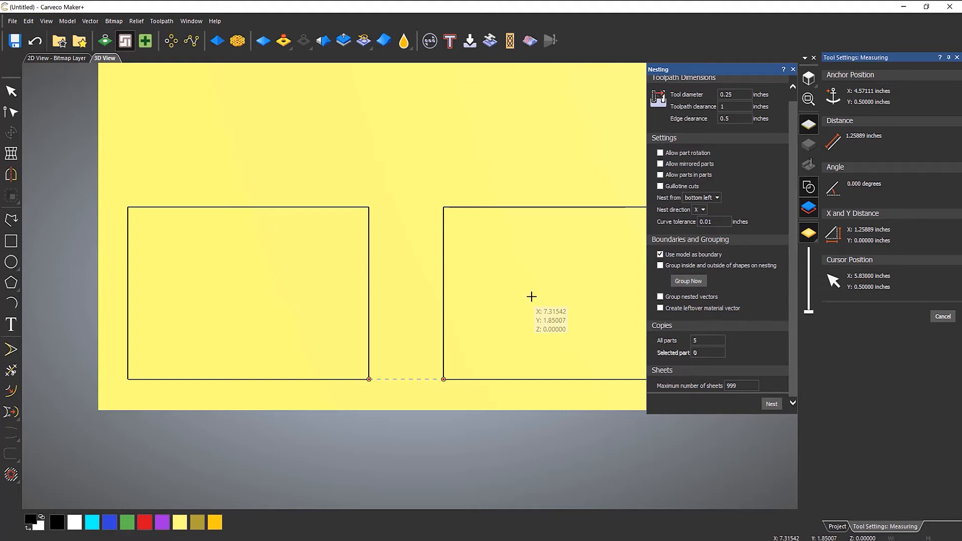
{"action": "scroll", "coordinate": [417, 323], "scroll_direction": "down", "scroll_amount": 2}
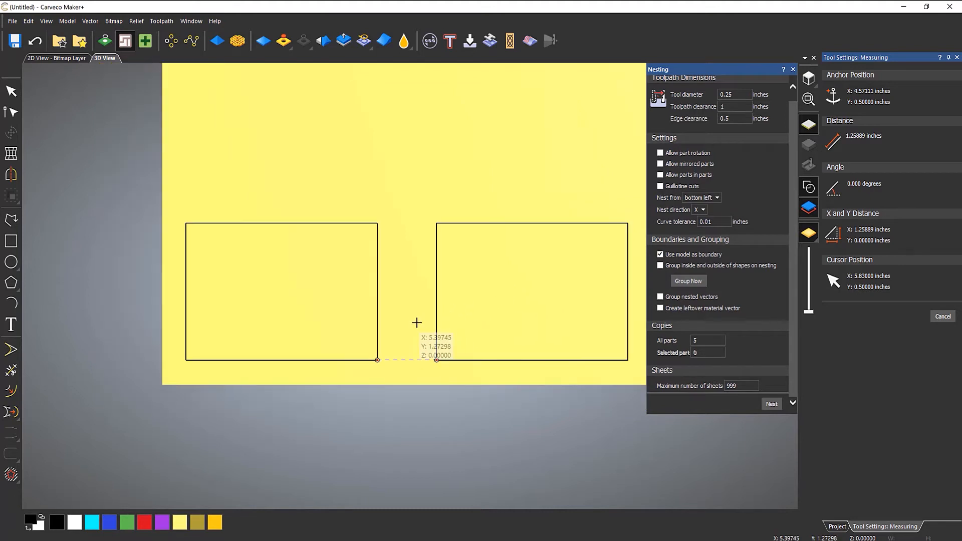
{"action": "scroll", "coordinate": [497, 302], "scroll_direction": "down", "scroll_amount": 3}
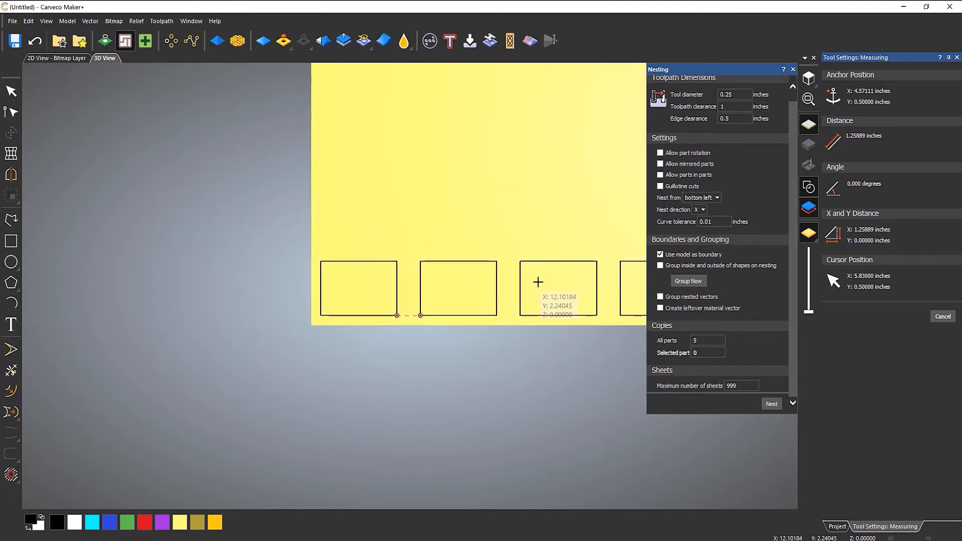
{"action": "scroll", "coordinate": [521, 266], "scroll_direction": "up", "scroll_amount": 2}
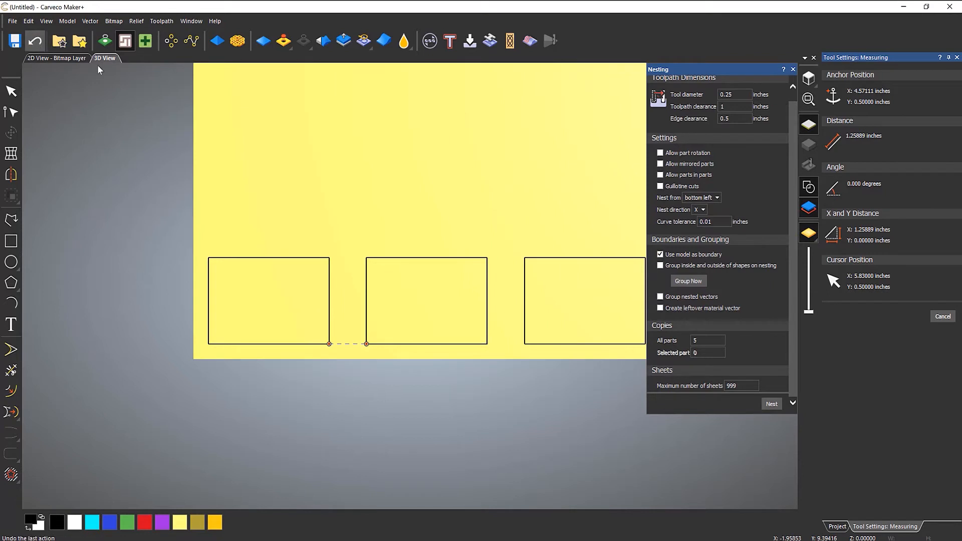
{"action": "left_click", "coordinate": [943, 316]}
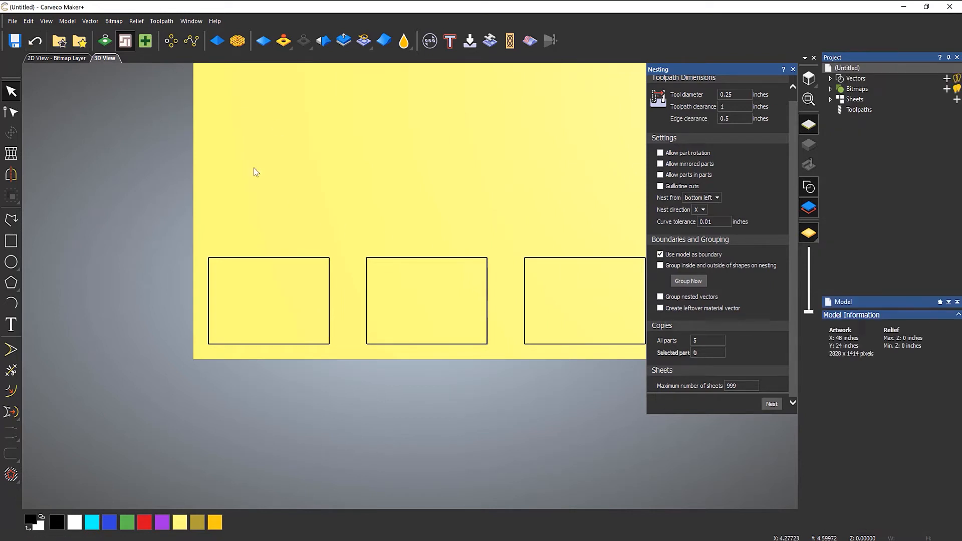
Step: Undo the nesting and re-nest the rectangle with 0.5 inch toolpath clearance and 0.1 inch edge clearance
{"action": "left_click", "coordinate": [35, 42]}
{"action": "left_click_drag", "start_coordinate": [254, 143], "coordinate": [522, 320]}
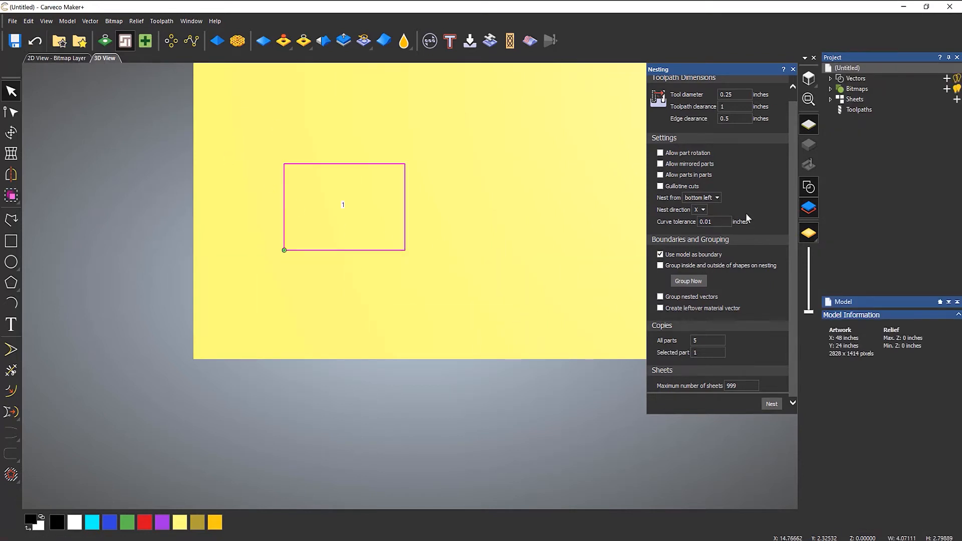
{"action": "left_click", "coordinate": [732, 106]}
{"action": "type", "text": "0.5"}
{"action": "key", "text": "Tab"}
{"action": "type", "text": "0.1"}
{"action": "left_click", "coordinate": [769, 406]}
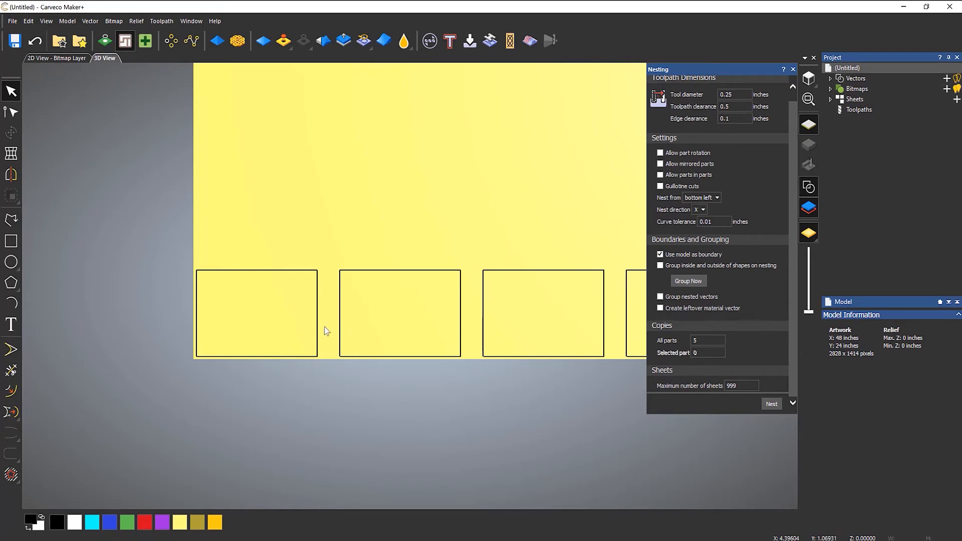
Step: Undo the nesting and nest 100 copies of the rectangle instead
{"action": "scroll", "coordinate": [436, 268], "scroll_direction": "down", "scroll_amount": 5}
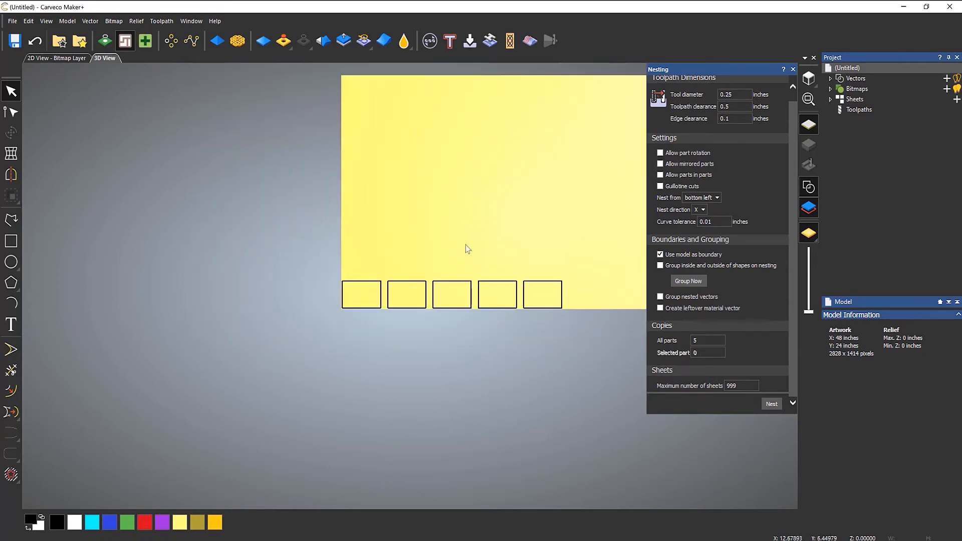
{"action": "scroll", "coordinate": [571, 193], "scroll_direction": "up", "scroll_amount": 5}
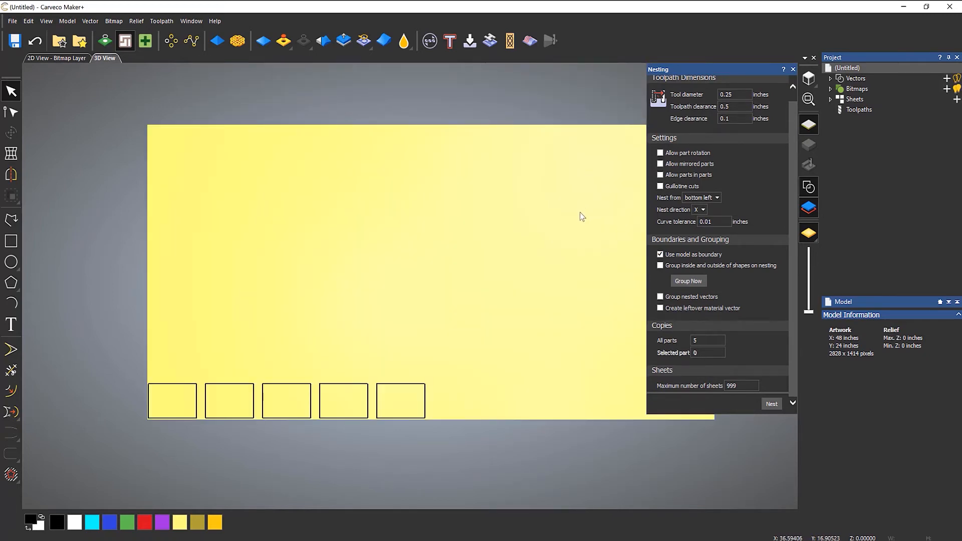
{"action": "left_click", "coordinate": [40, 47]}
{"action": "left_click_drag", "start_coordinate": [161, 319], "coordinate": [320, 410]}
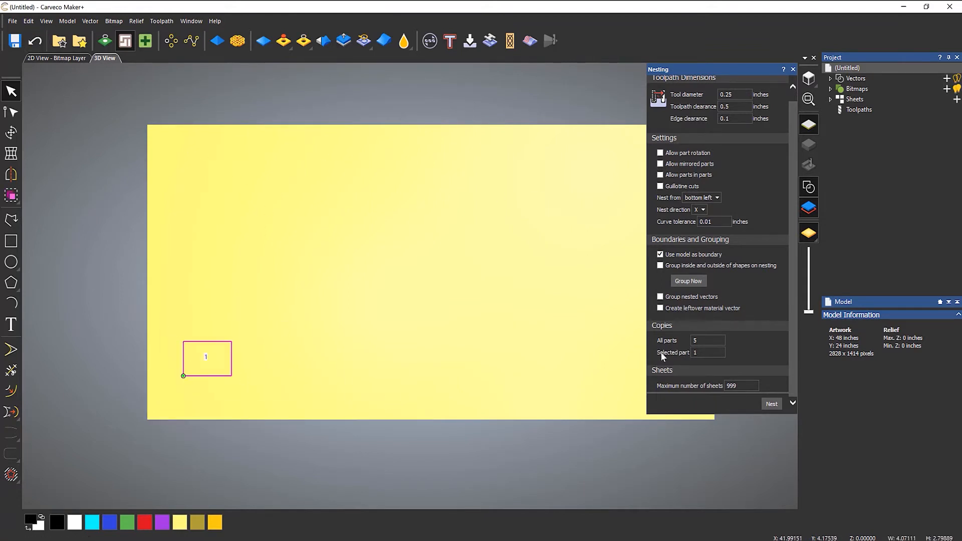
{"action": "double_click", "coordinate": [706, 341]}
{"action": "type", "text": "100"}
{"action": "left_click", "coordinate": [773, 403]}
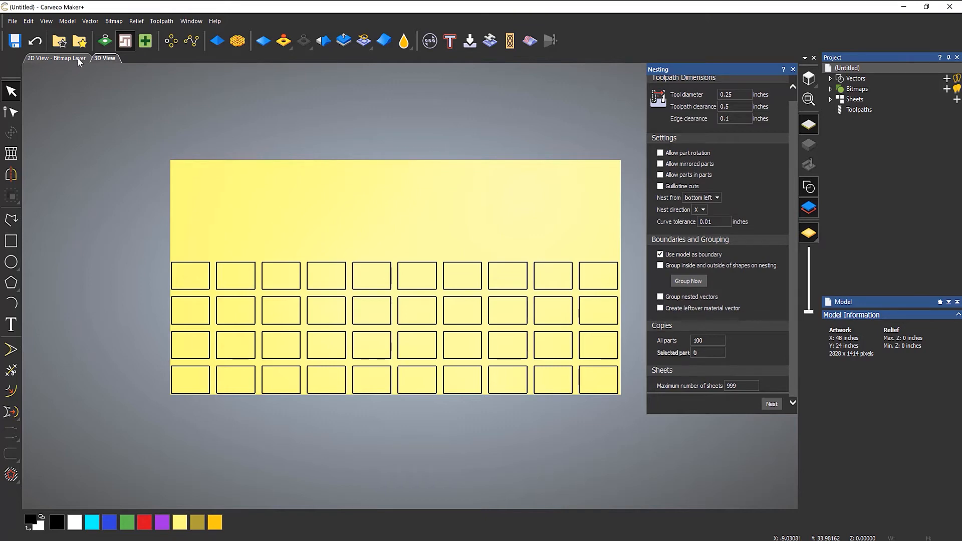
Step: Examine the nested layouts on Sheet 1 and Sheet 2
{"action": "left_click", "coordinate": [831, 99]}
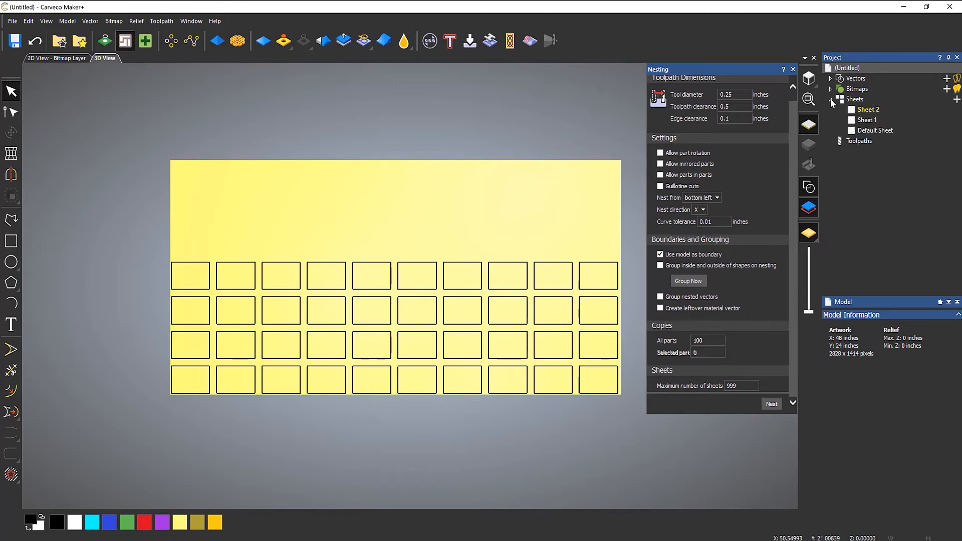
{"action": "left_click", "coordinate": [863, 122]}
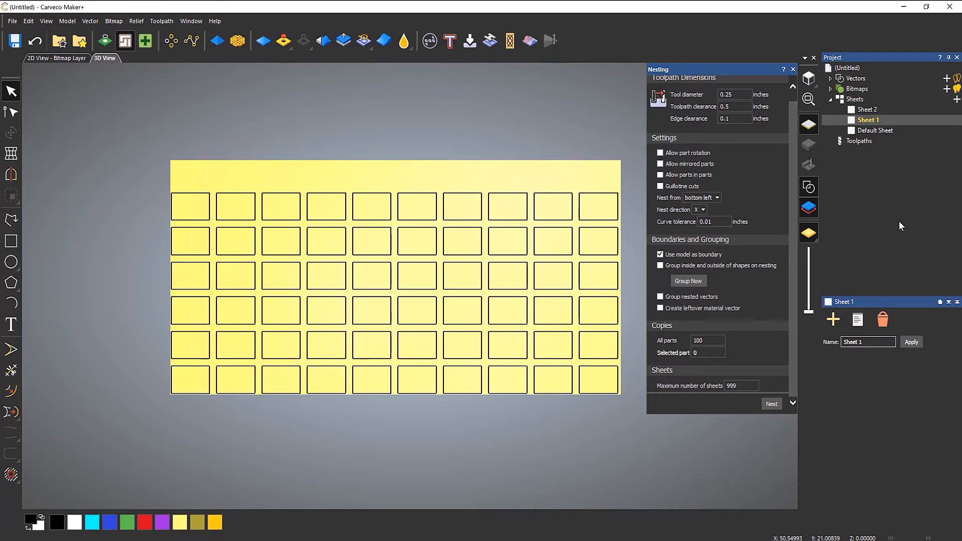
{"action": "left_click", "coordinate": [868, 111]}
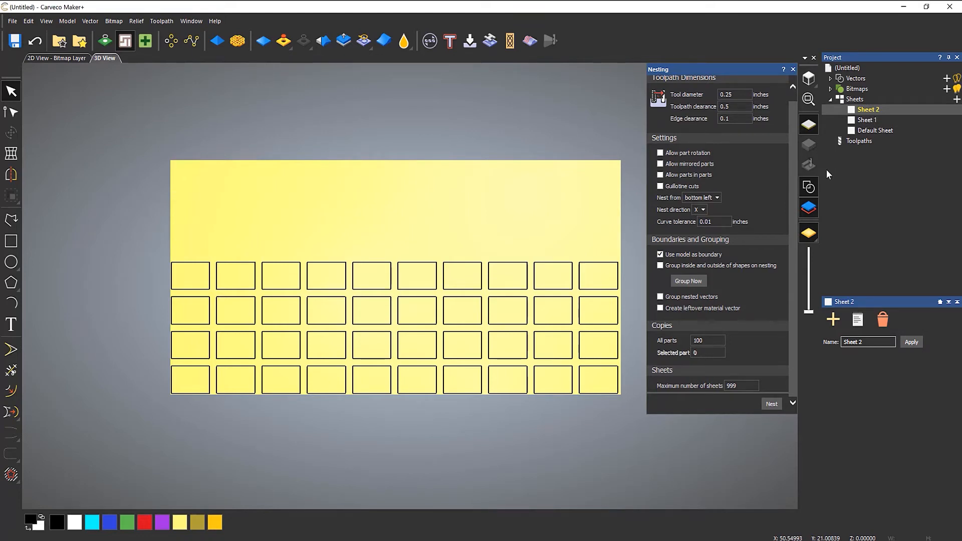
Step: Undo the 100-copy nesting, nest 120 copies of the rectangle and activate the resulting nested sheet
{"action": "left_click", "coordinate": [35, 40]}
{"action": "left_click_drag", "start_coordinate": [187, 311], "coordinate": [306, 375]}
{"action": "left_click_drag", "start_coordinate": [707, 341], "coordinate": [696, 341]}
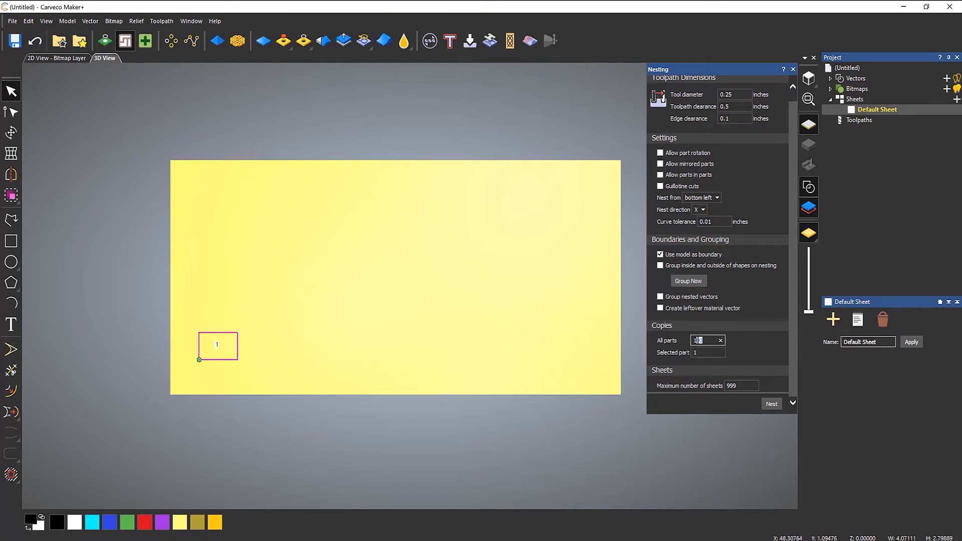
{"action": "type", "text": "20"}
{"action": "left_click", "coordinate": [773, 404]}
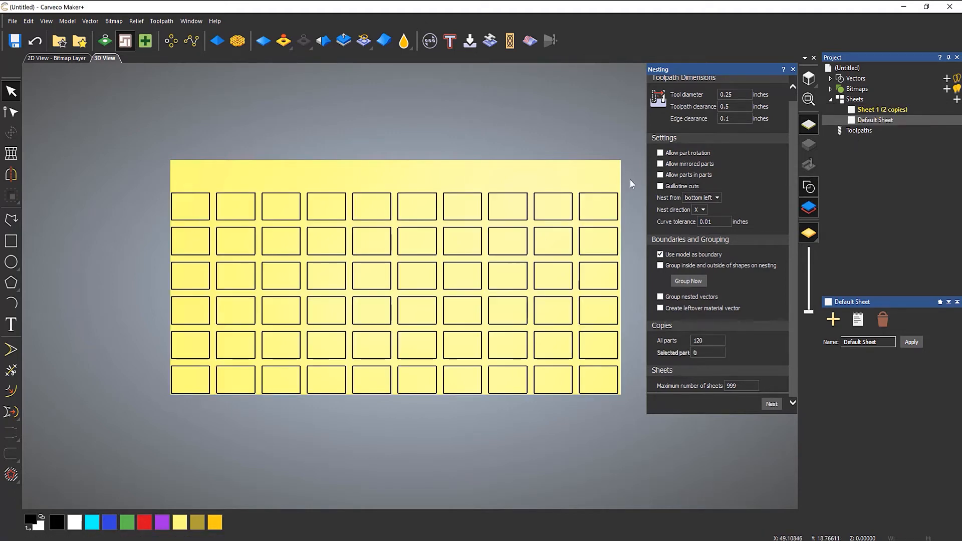
{"action": "left_click", "coordinate": [864, 111]}
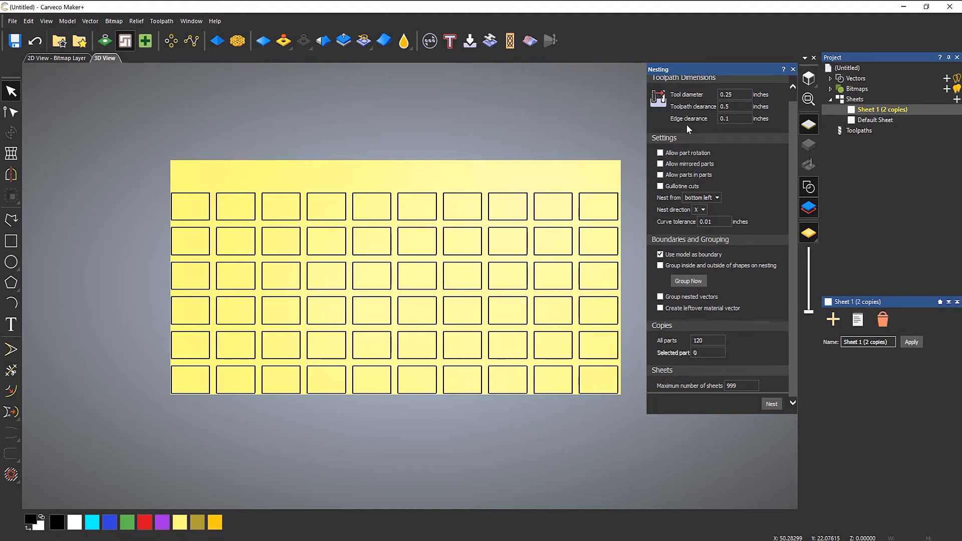
Step: Undo the 120-copy nesting and nest 118 copies of the rectangle instead
{"action": "left_click", "coordinate": [35, 44]}
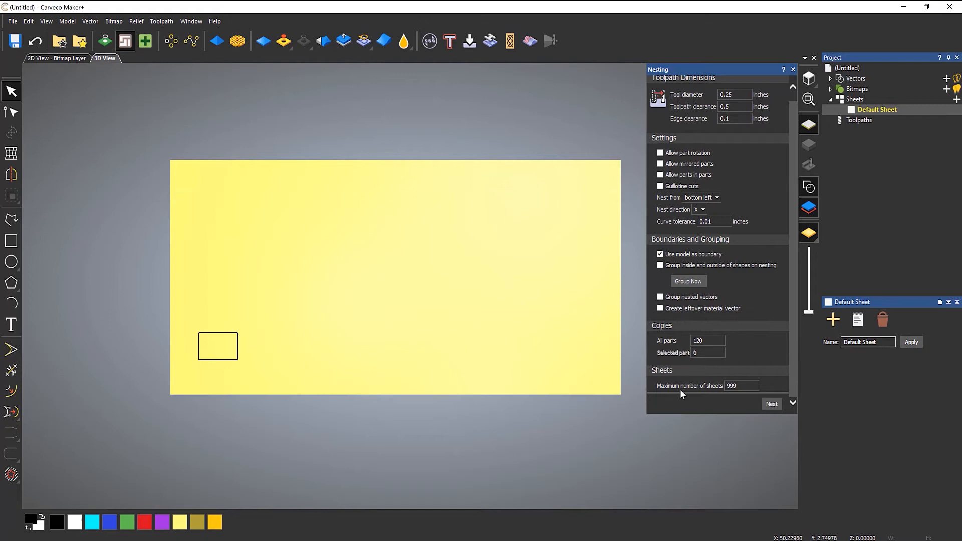
{"action": "left_click", "coordinate": [704, 342]}
{"action": "type", "text": "118"}
{"action": "left_click_drag", "start_coordinate": [187, 304], "coordinate": [325, 362]}
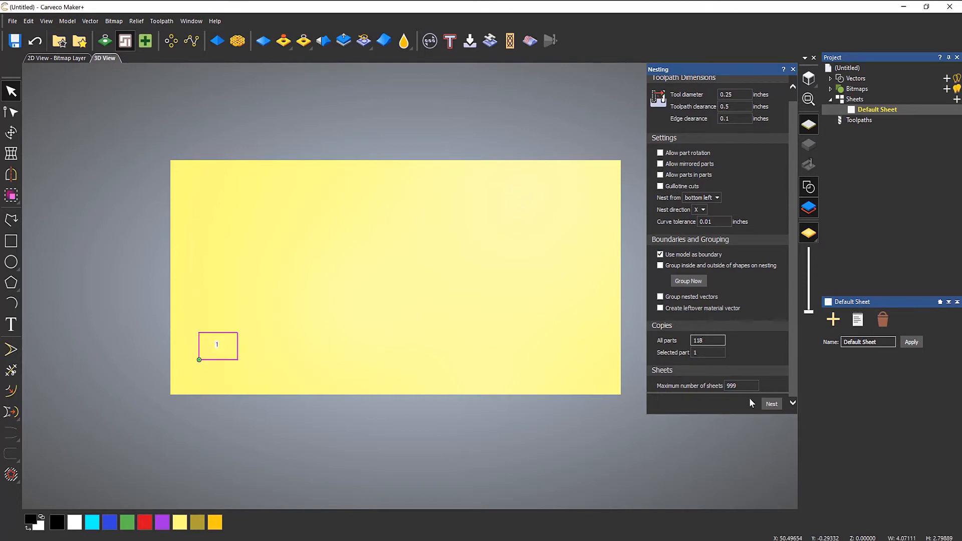
{"action": "left_click", "coordinate": [773, 404]}
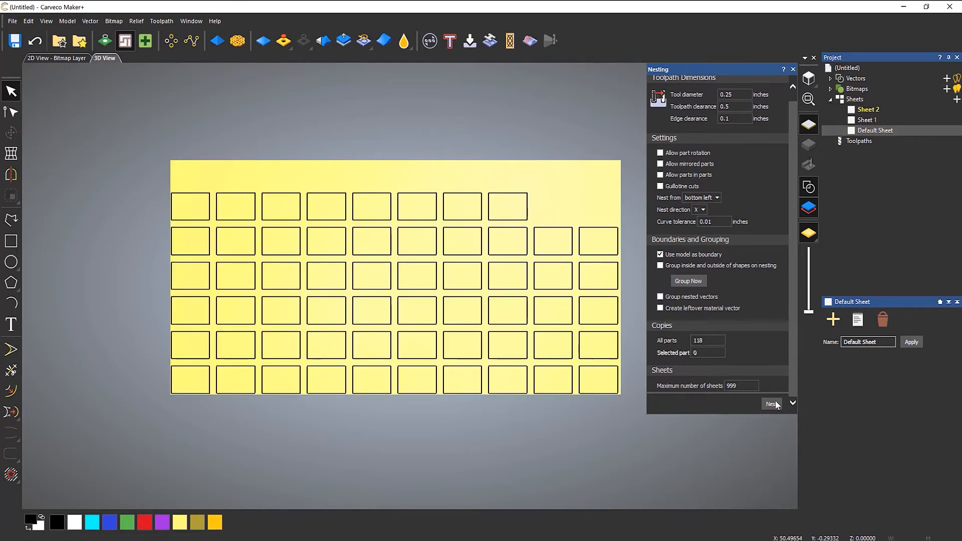
Step: Examine the 118-copy layouts on Sheet 1 and Sheet 2 in the 3D view and in the 2D view
{"action": "left_click", "coordinate": [860, 119]}
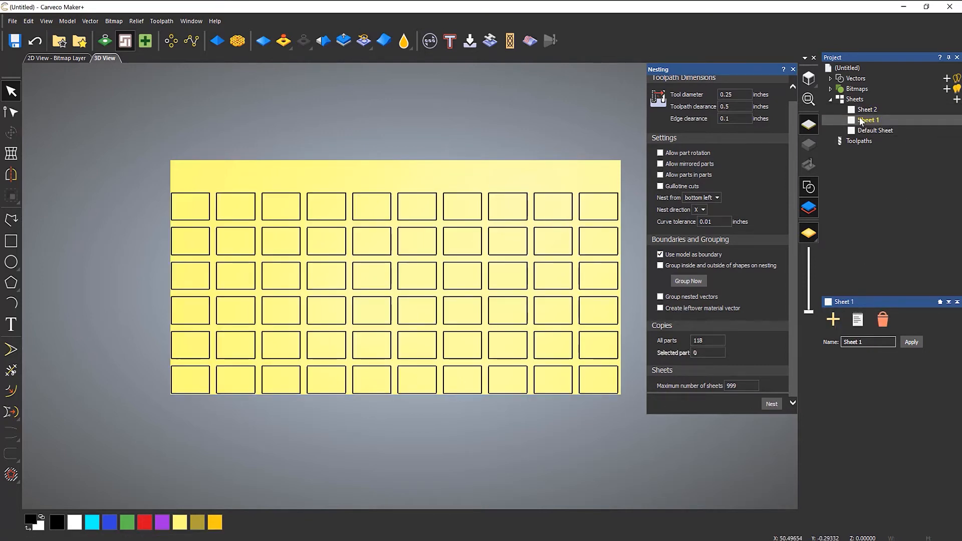
{"action": "left_click", "coordinate": [866, 110]}
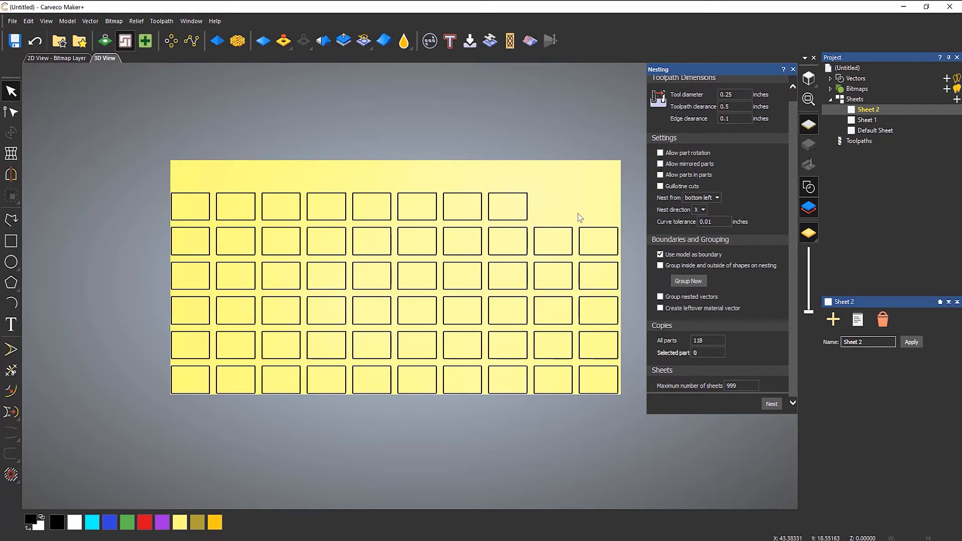
{"action": "left_click", "coordinate": [52, 56]}
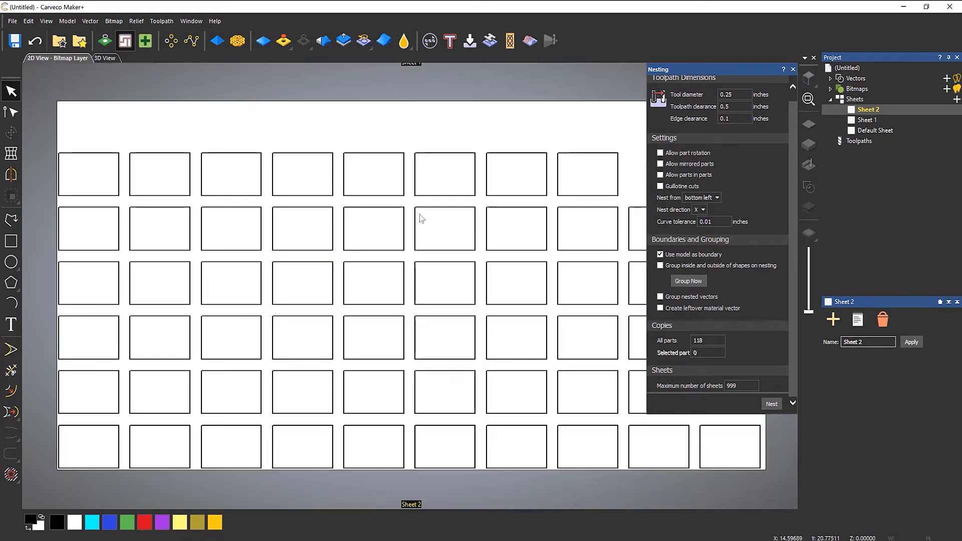
{"action": "scroll", "coordinate": [449, 314], "scroll_direction": "down", "scroll_amount": 4}
{"action": "scroll", "coordinate": [443, 262], "scroll_direction": "up", "scroll_amount": 2}
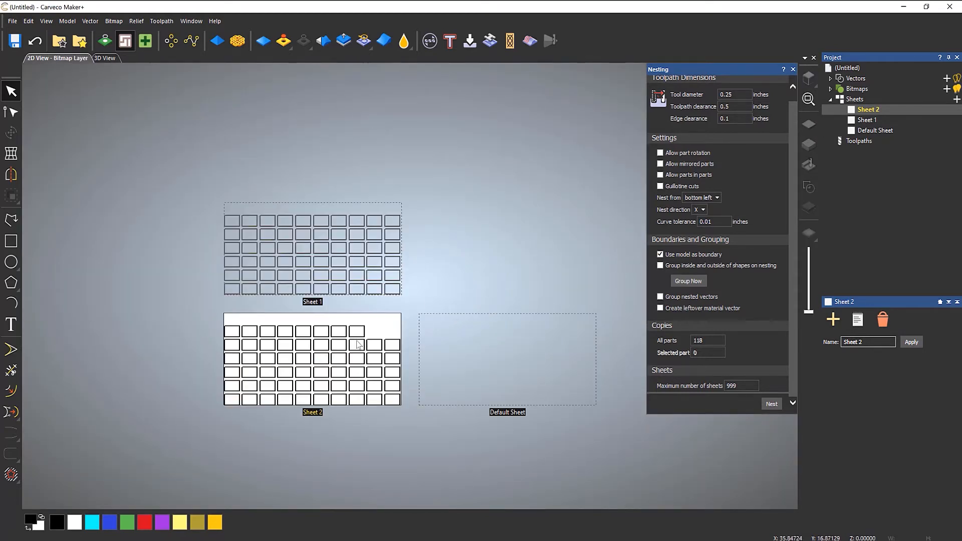
{"action": "scroll", "coordinate": [359, 345], "scroll_direction": "up", "scroll_amount": 2}
{"action": "scroll", "coordinate": [358, 281], "scroll_direction": "down", "scroll_amount": 2}
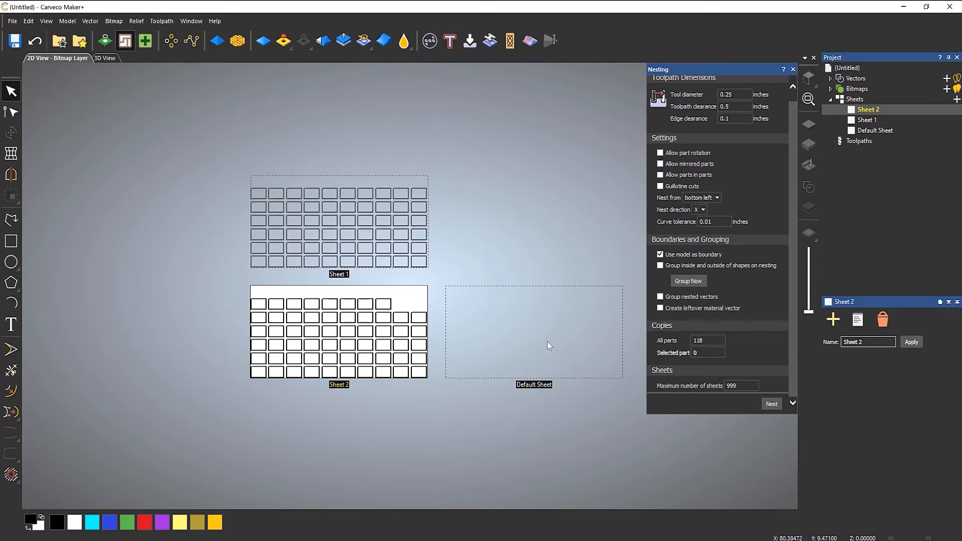
{"action": "left_click", "coordinate": [876, 121]}
{"action": "left_click", "coordinate": [870, 110]}
{"action": "left_click", "coordinate": [869, 120]}
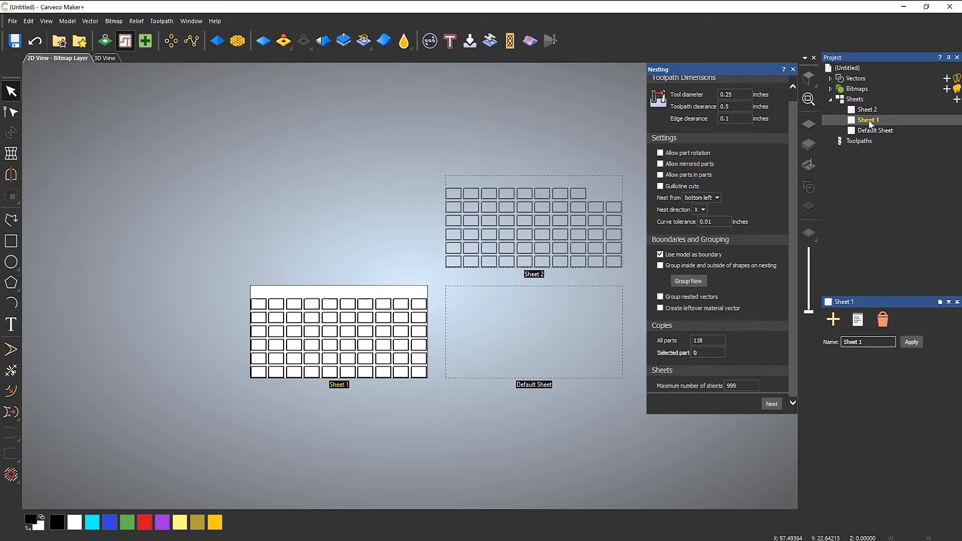
Step: Undo the 118-copy nesting and return to the 3D view
{"action": "left_click", "coordinate": [35, 41]}
{"action": "scroll", "coordinate": [328, 354], "scroll_direction": "up", "scroll_amount": 2}
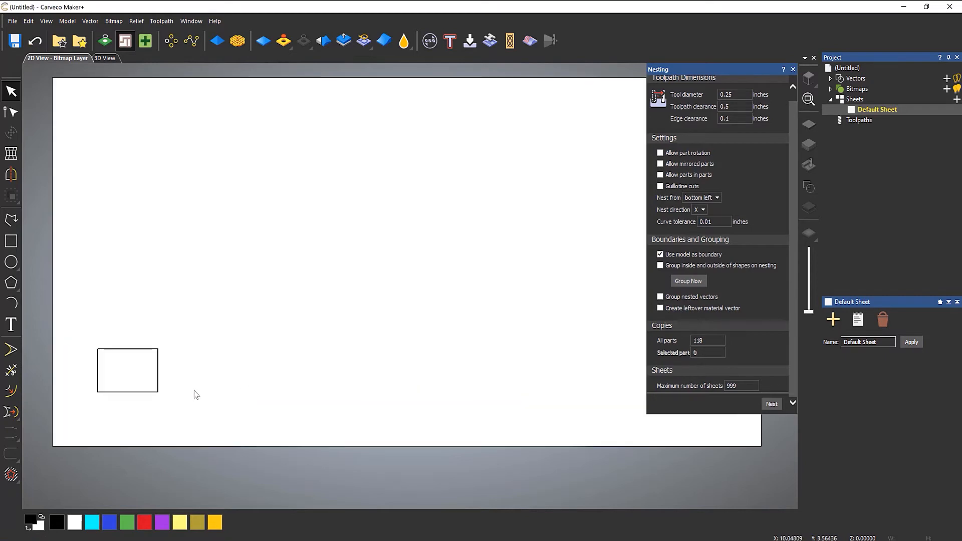
{"action": "left_click", "coordinate": [106, 58]}
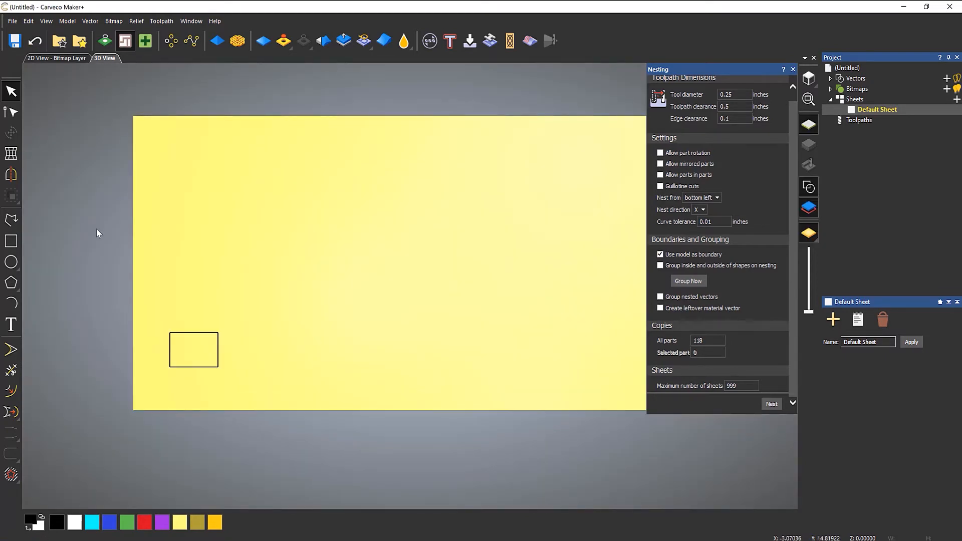
Step: Draw a five-pointed star above the rectangle with an outer radius of about 3 inches
{"action": "left_click", "coordinate": [10, 285]}
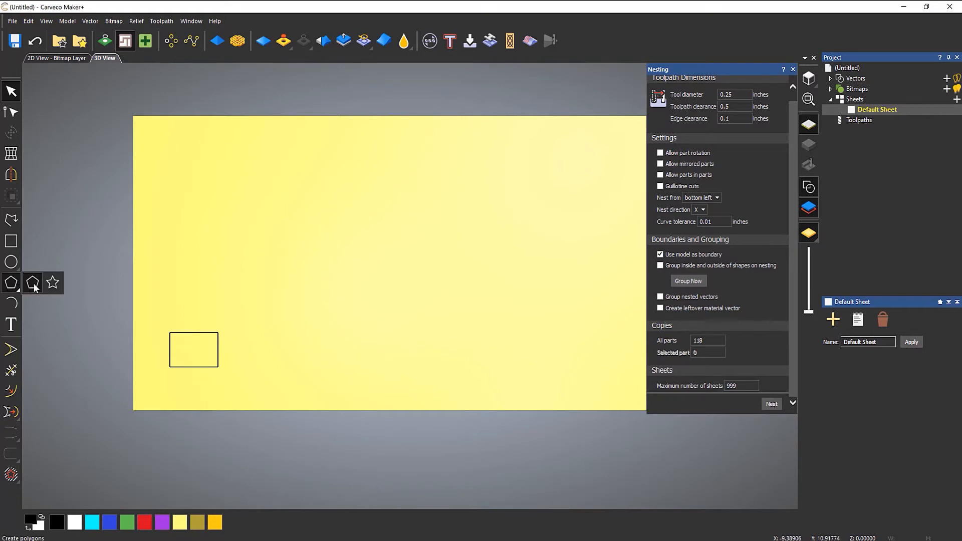
{"action": "left_click", "coordinate": [60, 281]}
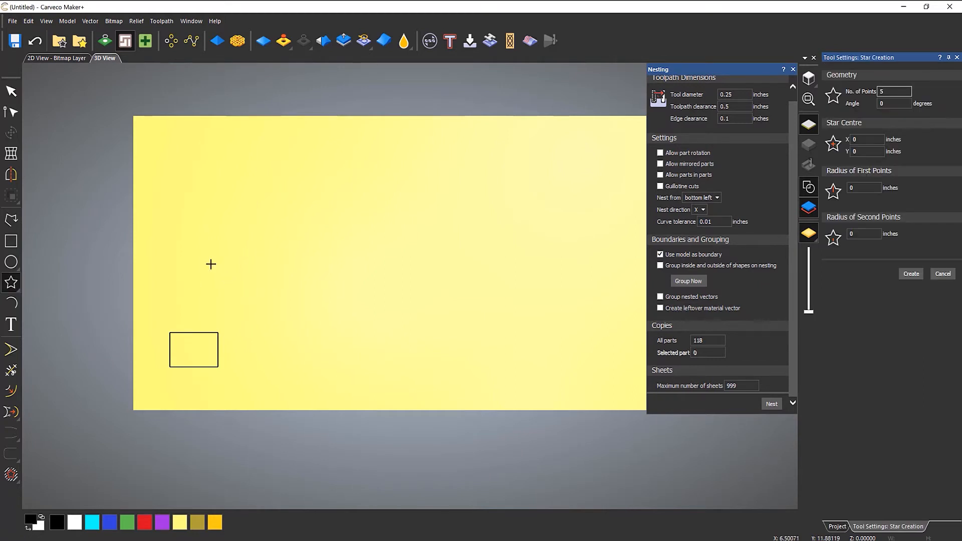
{"action": "left_click_drag", "start_coordinate": [212, 263], "coordinate": [226, 297]}
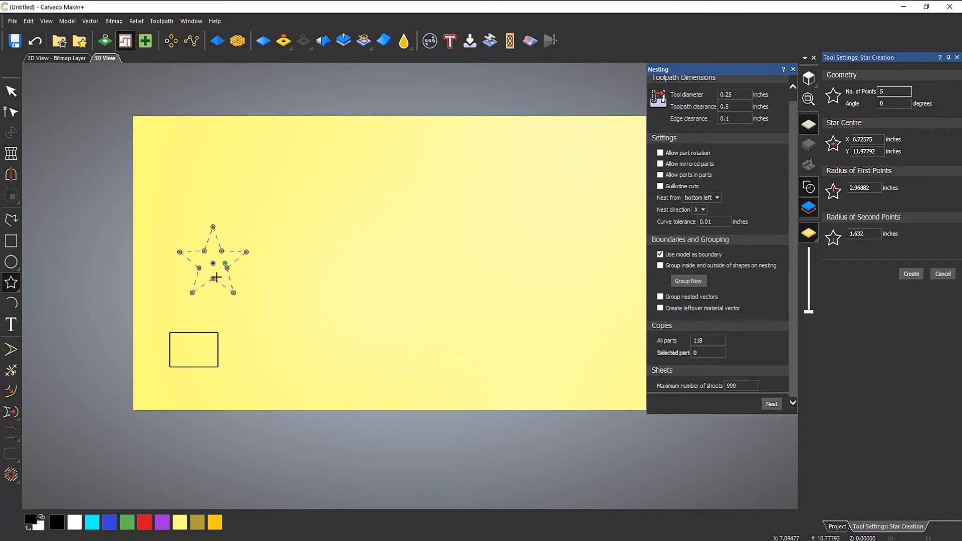
{"action": "left_click", "coordinate": [217, 276]}
{"action": "key", "text": "Return"}
{"action": "left_click", "coordinate": [325, 296]}
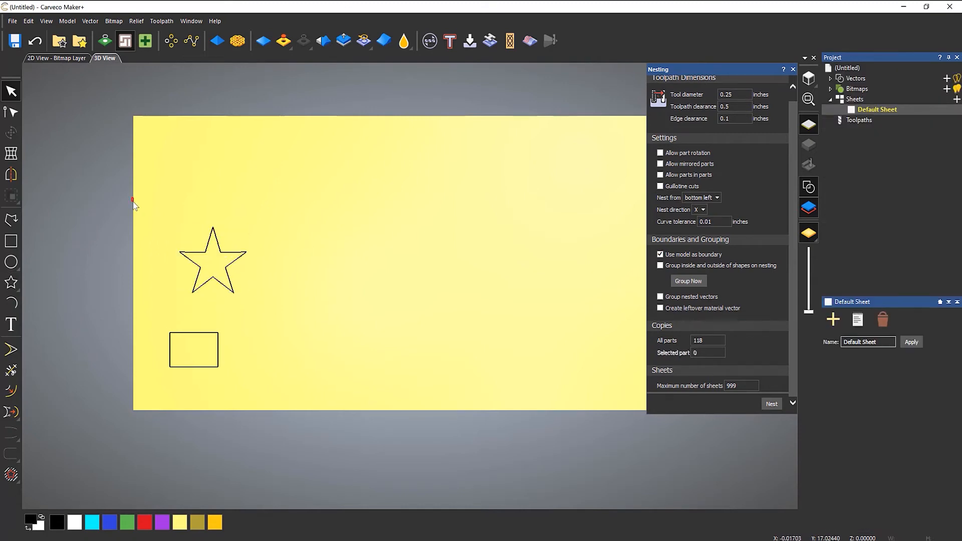
Step: Nest 118 copies each of the star and the rectangle together
{"action": "left_click_drag", "start_coordinate": [133, 200], "coordinate": [359, 418]}
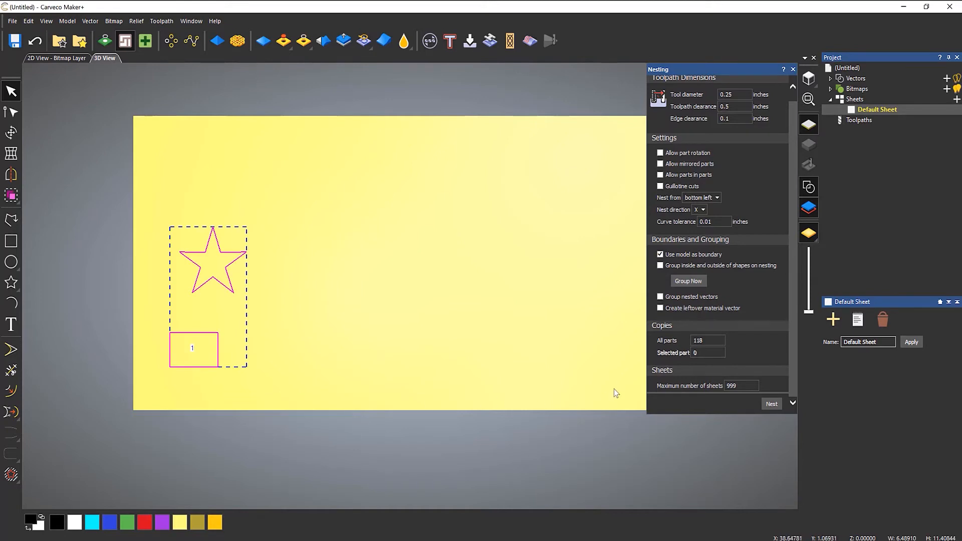
{"action": "left_click", "coordinate": [698, 341]}
{"action": "left_click", "coordinate": [767, 404]}
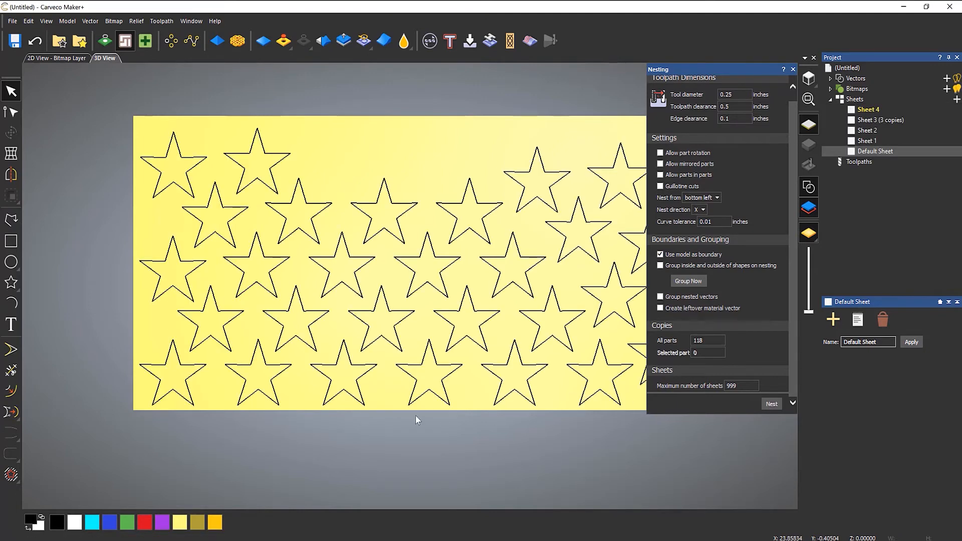
Step: Examine the nested rectangle and star layouts on Sheets 1 to 4
{"action": "scroll", "coordinate": [415, 416], "scroll_direction": "down", "scroll_amount": 2}
{"action": "scroll", "coordinate": [570, 222], "scroll_direction": "up", "scroll_amount": 1}
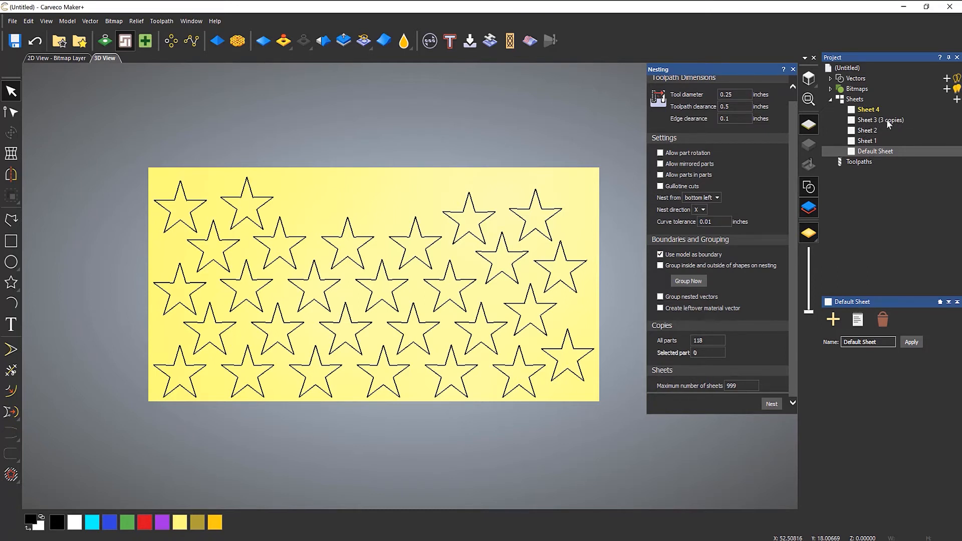
{"action": "left_click", "coordinate": [870, 141]}
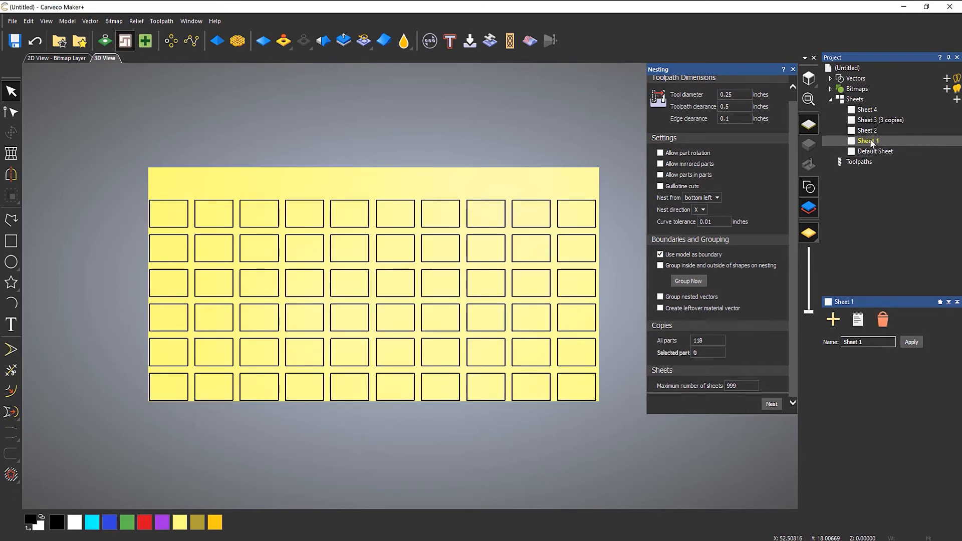
{"action": "left_click", "coordinate": [866, 131]}
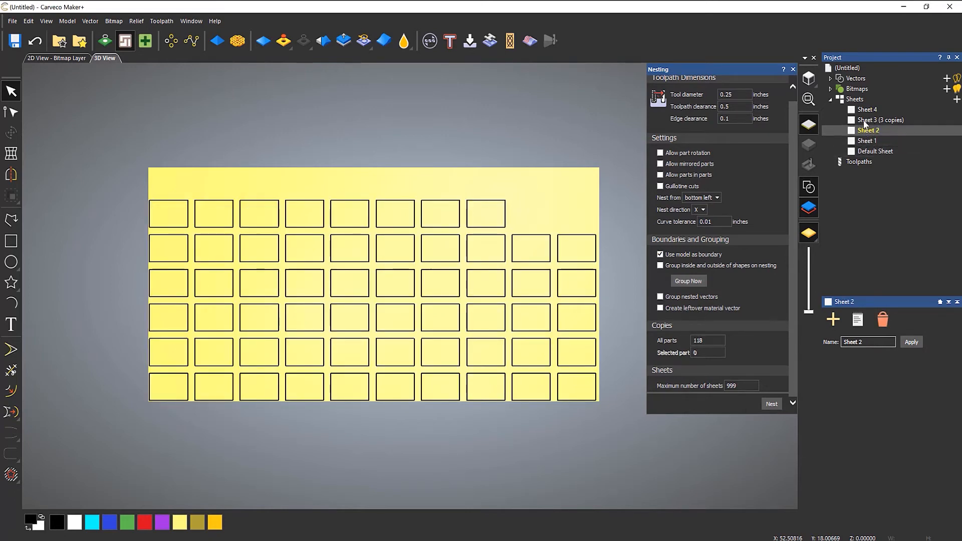
{"action": "left_click", "coordinate": [867, 121]}
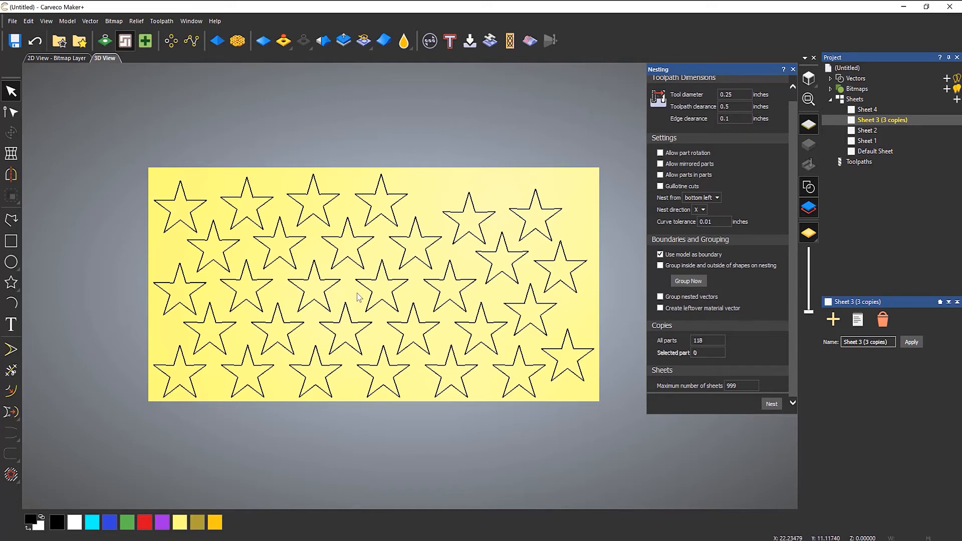
{"action": "left_click", "coordinate": [867, 111]}
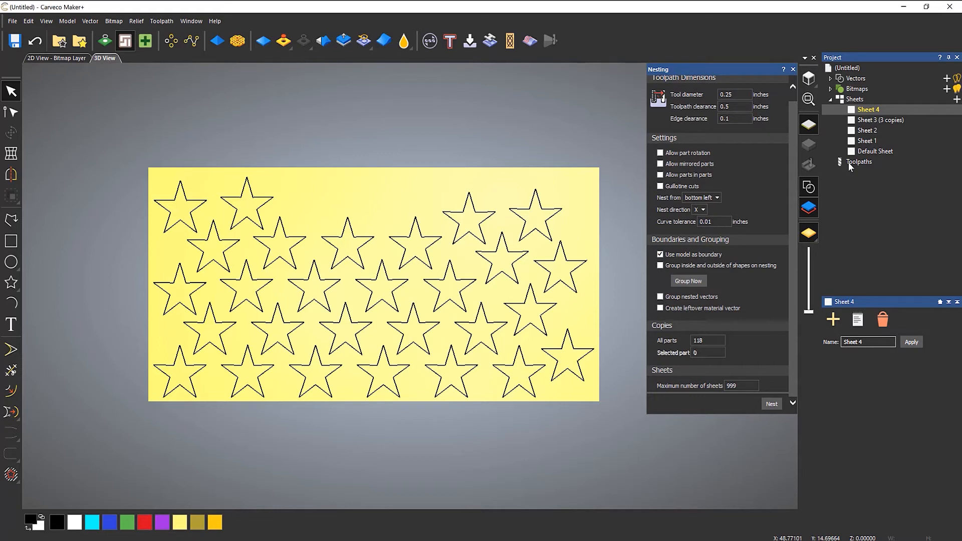
Step: Undo the combined 118-copy nesting and set the copies for all parts to 1
{"action": "left_click", "coordinate": [40, 43]}
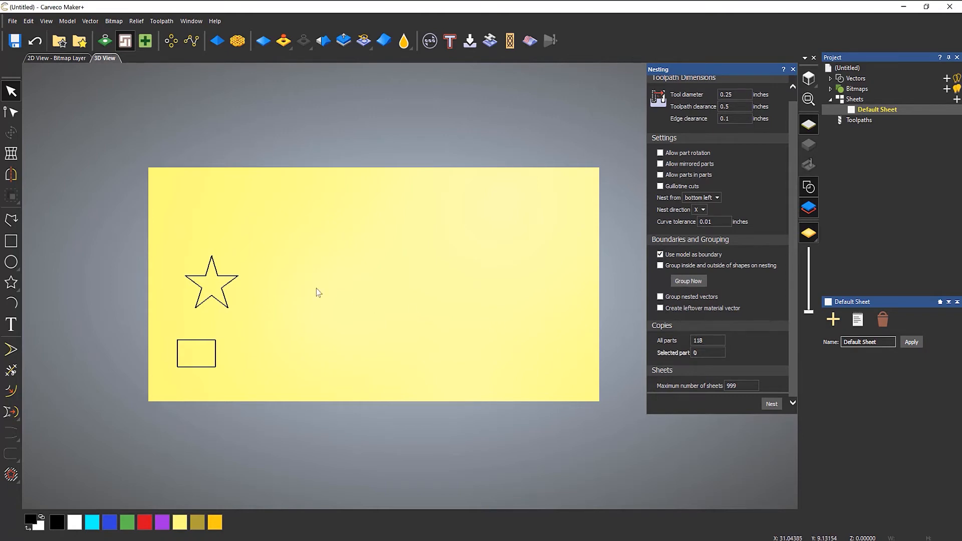
{"action": "left_click_drag", "start_coordinate": [707, 340], "coordinate": [548, 332]}
{"action": "type", "text": "1"}
Step: Assign 26 copies to the star and 10 copies to the rectangle as individual part counts
{"action": "left_click", "coordinate": [234, 279]}
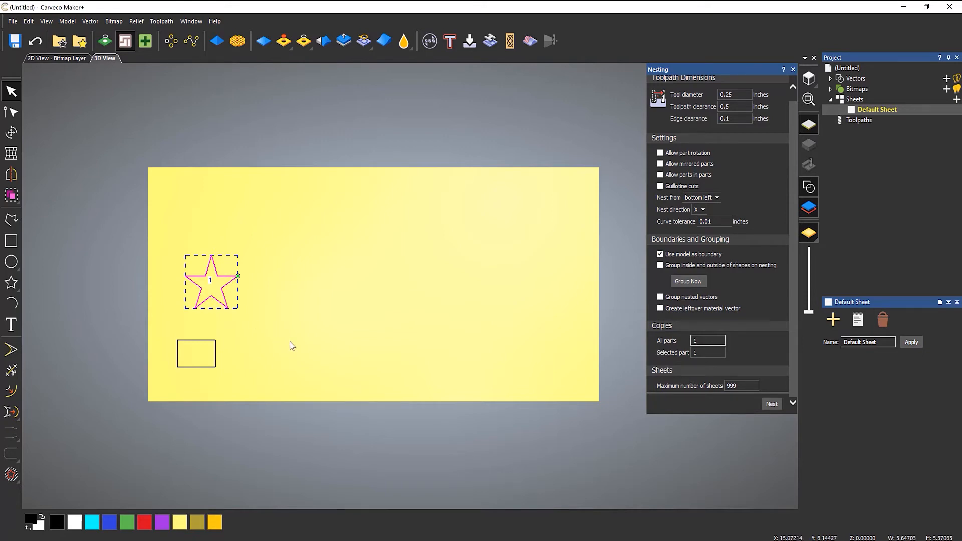
{"action": "left_click", "coordinate": [706, 352]}
{"action": "type", "text": "26"}
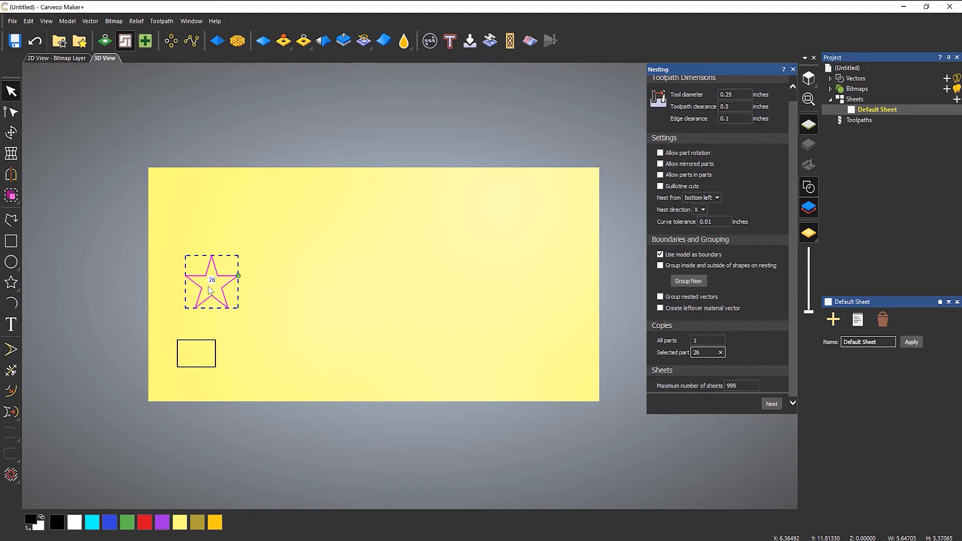
{"action": "left_click", "coordinate": [203, 342]}
{"action": "left_click", "coordinate": [204, 341]}
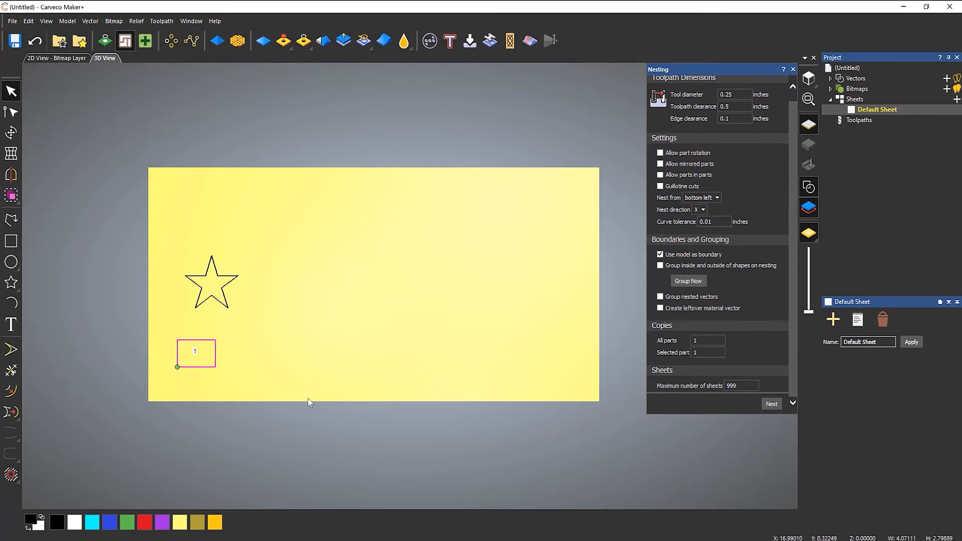
{"action": "left_click", "coordinate": [704, 353]}
{"action": "type", "text": "10"}
{"action": "left_click", "coordinate": [298, 319]}
Step: Nest the star and the rectangle together with their individual copy counts and activate Sheet 1
{"action": "left_click_drag", "start_coordinate": [136, 219], "coordinate": [296, 410]}
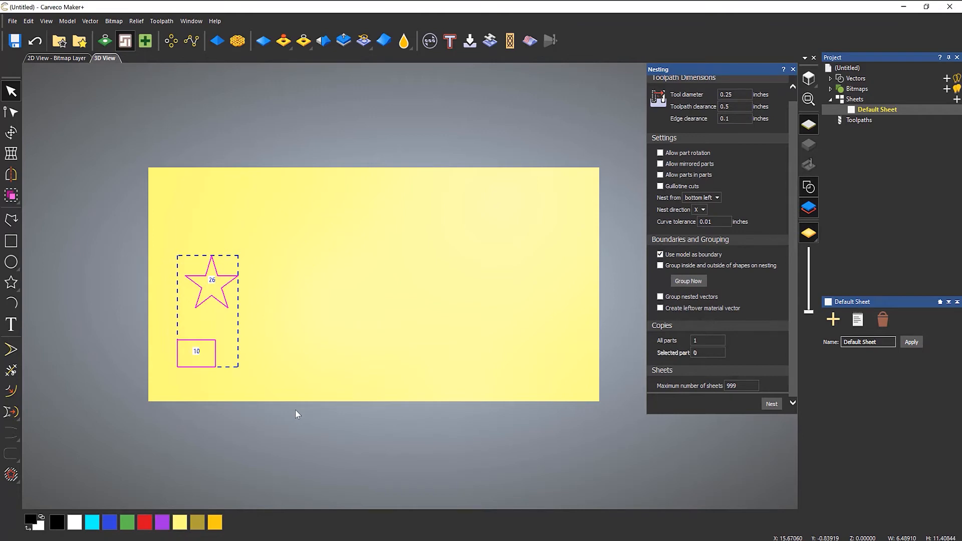
{"action": "left_click", "coordinate": [772, 404]}
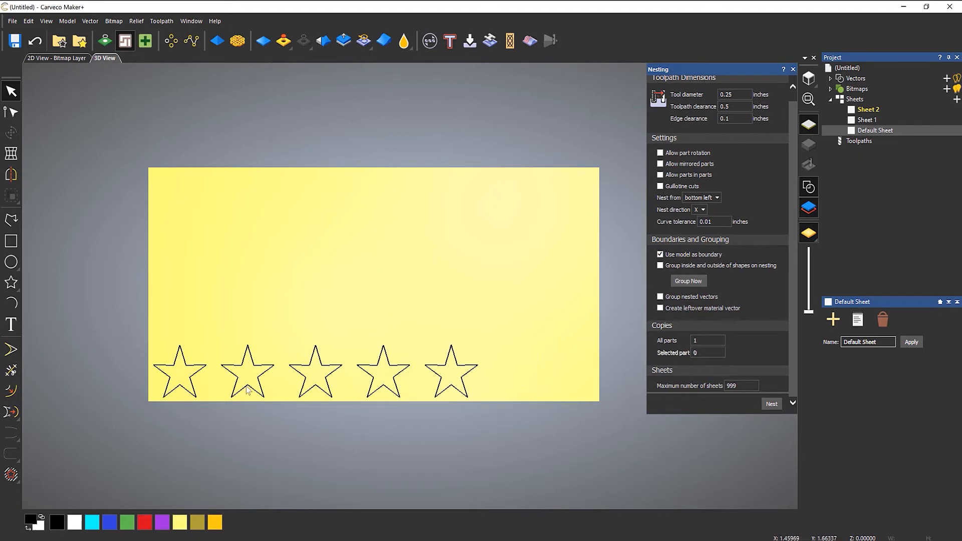
{"action": "left_click", "coordinate": [865, 123]}
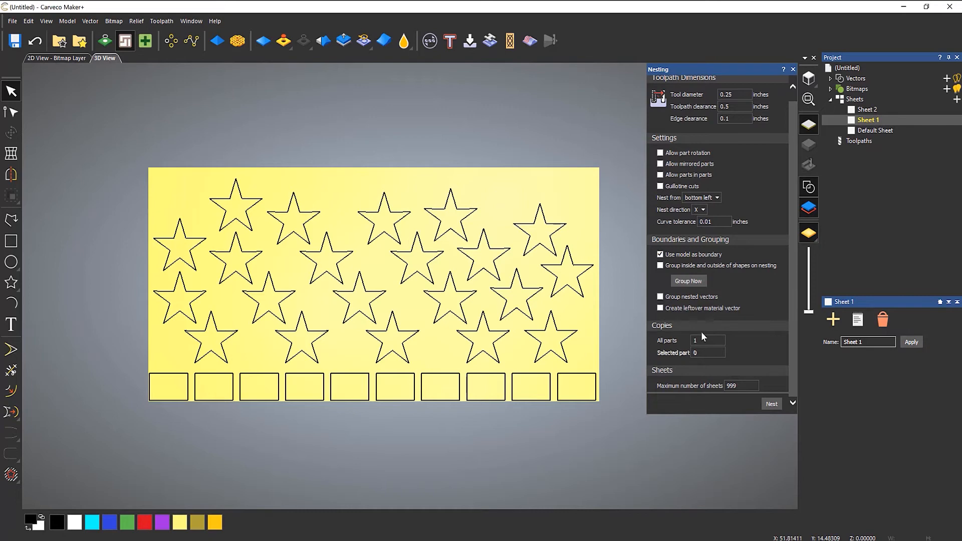
Step: Undo the mixed nesting and check the copy counts assigned to the star and the rectangle
{"action": "left_click", "coordinate": [36, 45]}
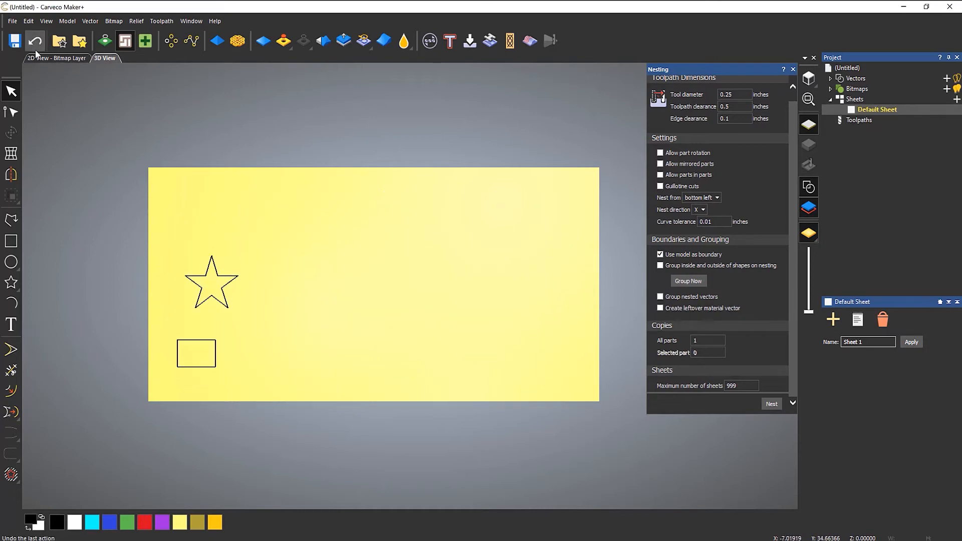
{"action": "left_click", "coordinate": [215, 301]}
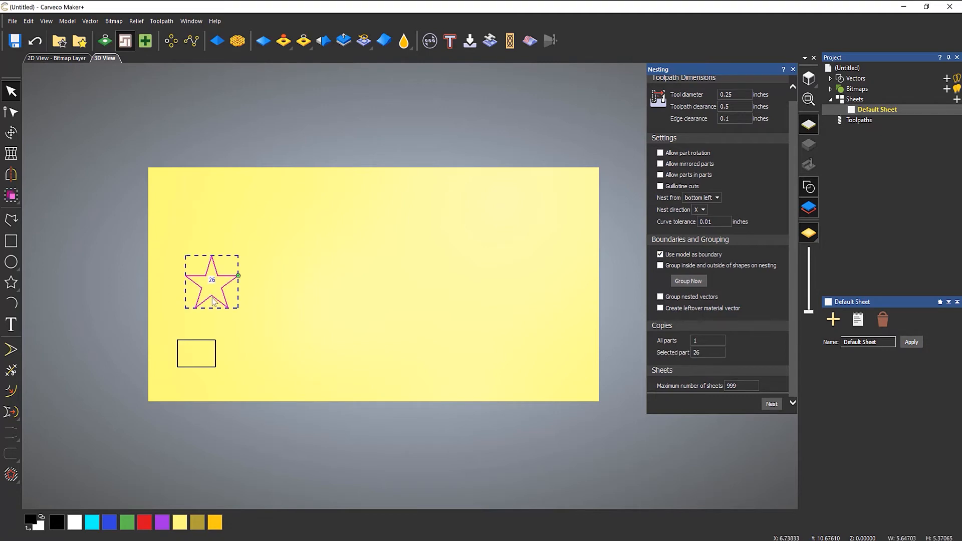
{"action": "left_click", "coordinate": [206, 346]}
{"action": "left_click", "coordinate": [236, 329]}
{"action": "left_click", "coordinate": [199, 340]}
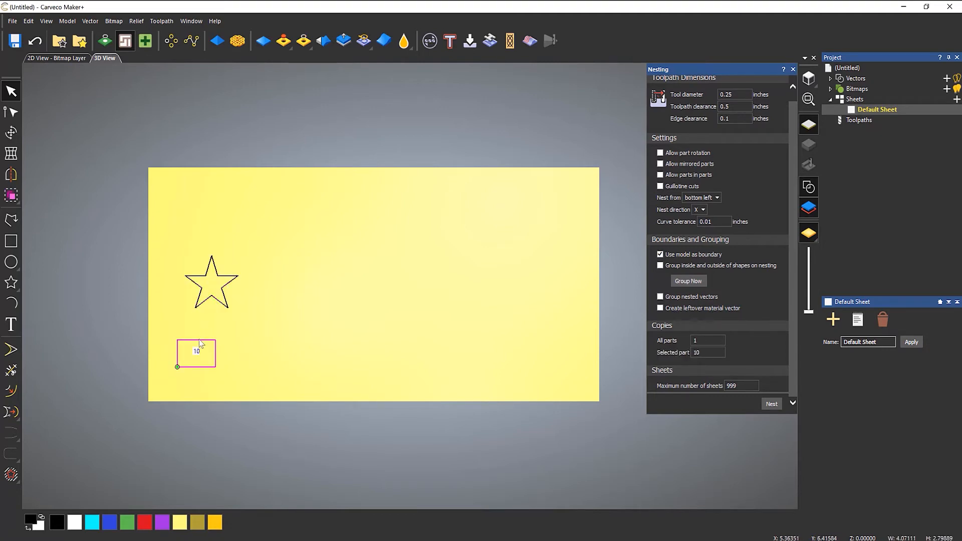
{"action": "left_click", "coordinate": [271, 345]}
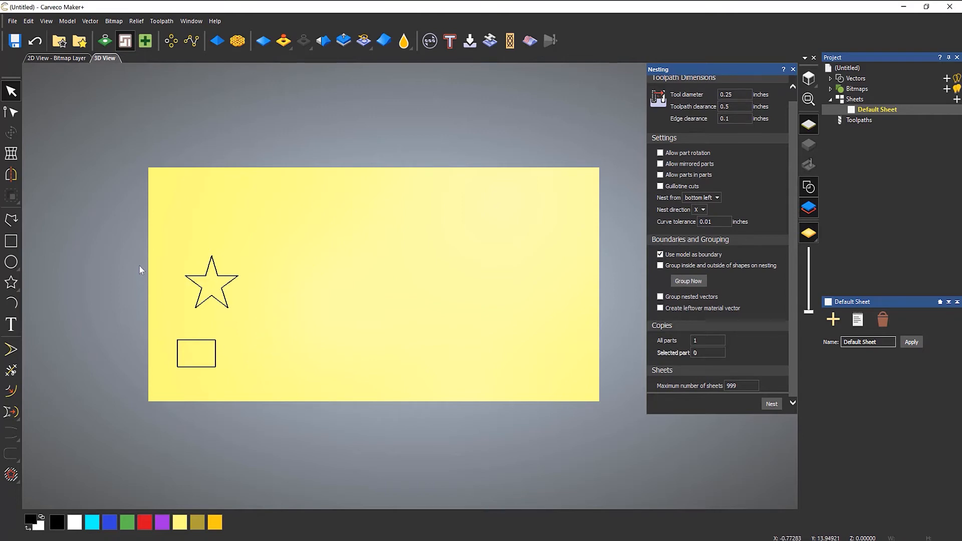
Step: Nest the star and the rectangle again using the copy counts assigned to each part
{"action": "left_click_drag", "start_coordinate": [156, 227], "coordinate": [292, 403]}
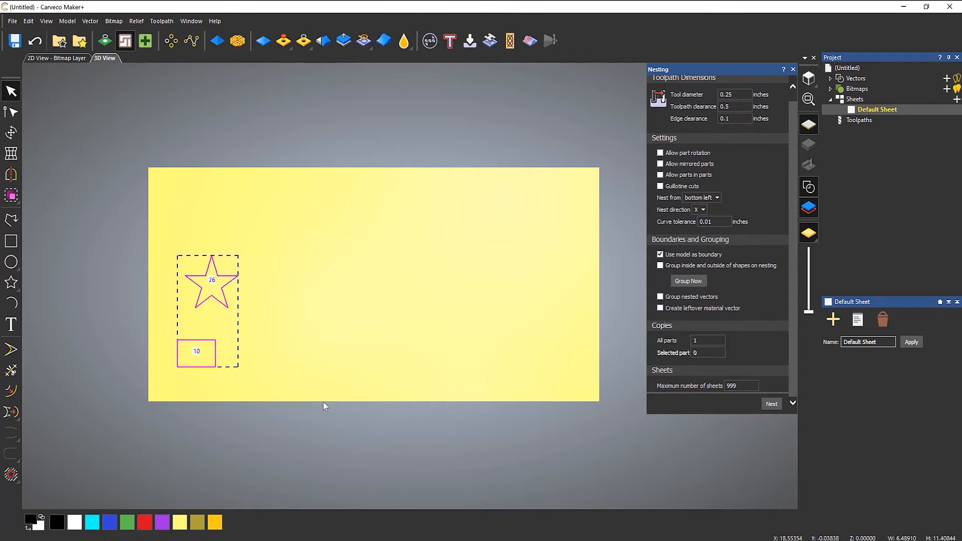
{"action": "left_click", "coordinate": [779, 402]}
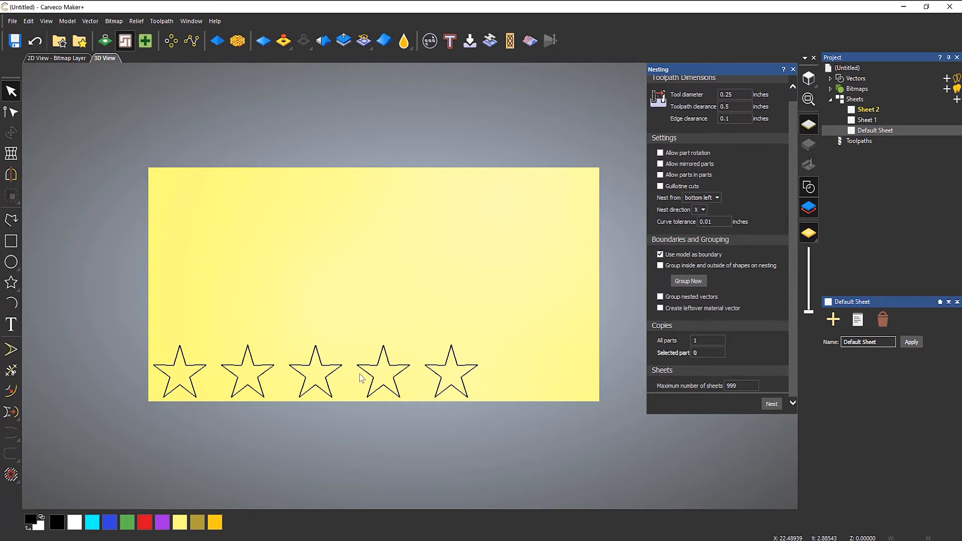
Step: Activate Sheet 1 to review its nested parts, and undo the nesting
{"action": "left_click", "coordinate": [862, 119]}
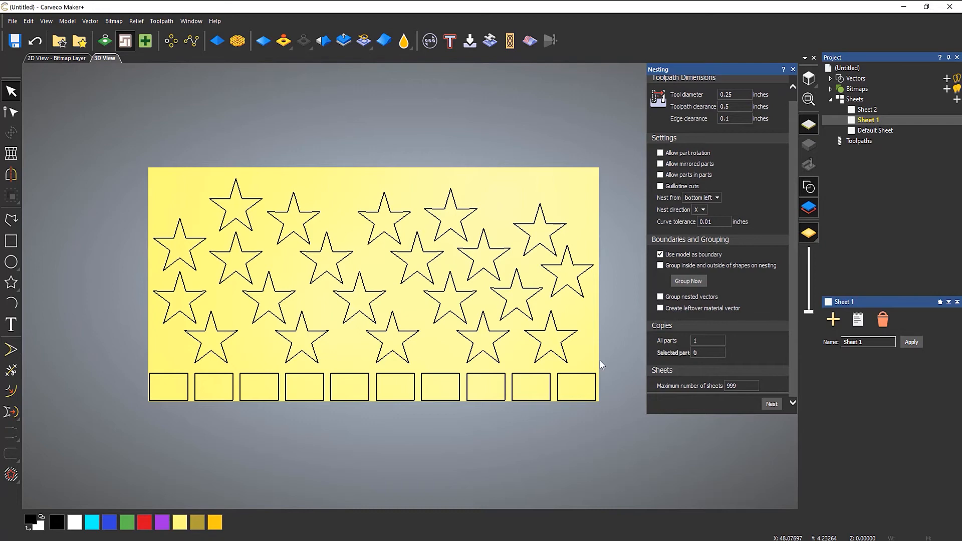
{"action": "left_click", "coordinate": [36, 42]}
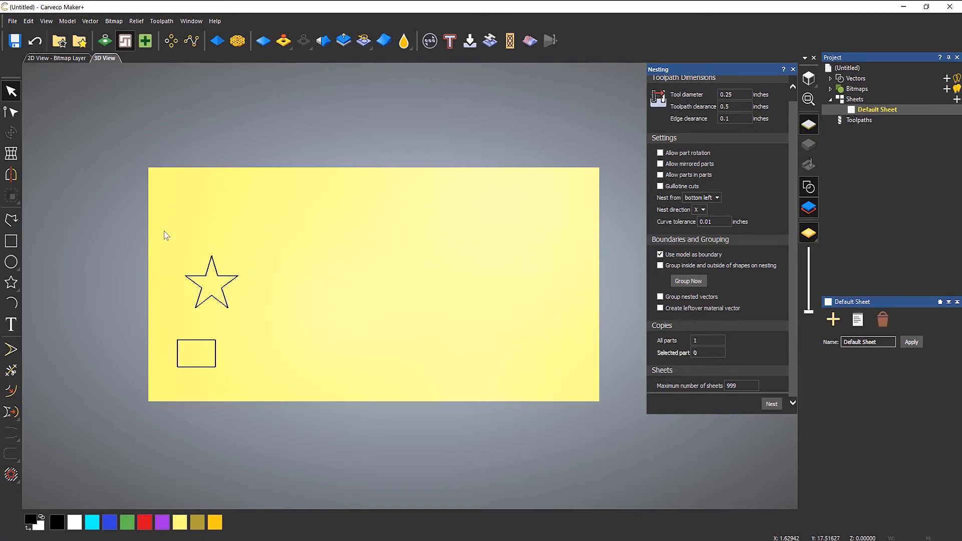
Step: Nest the star and the rectangle with part rotation allowed at a 90-degree step angle, and activate Sheet 1
{"action": "left_click_drag", "start_coordinate": [164, 231], "coordinate": [300, 401]}
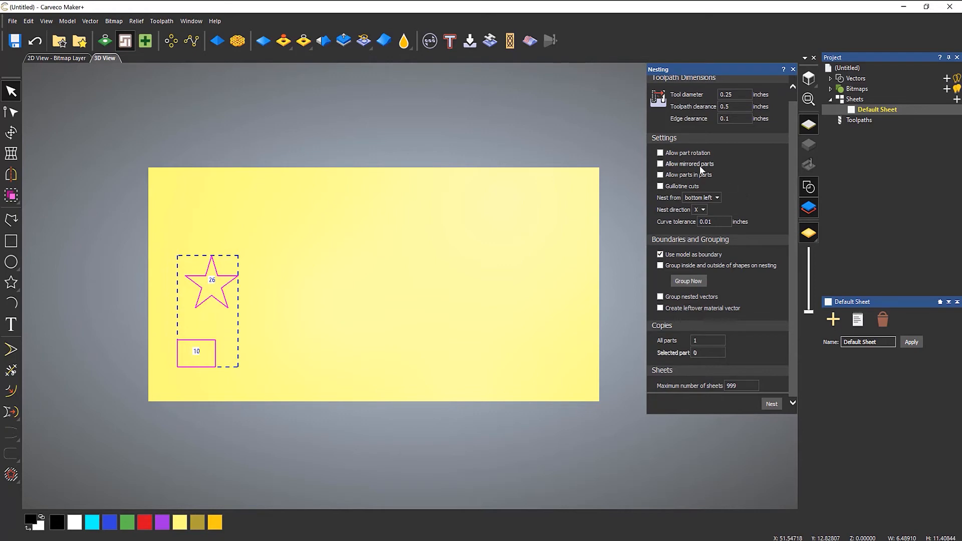
{"action": "left_click", "coordinate": [666, 153]}
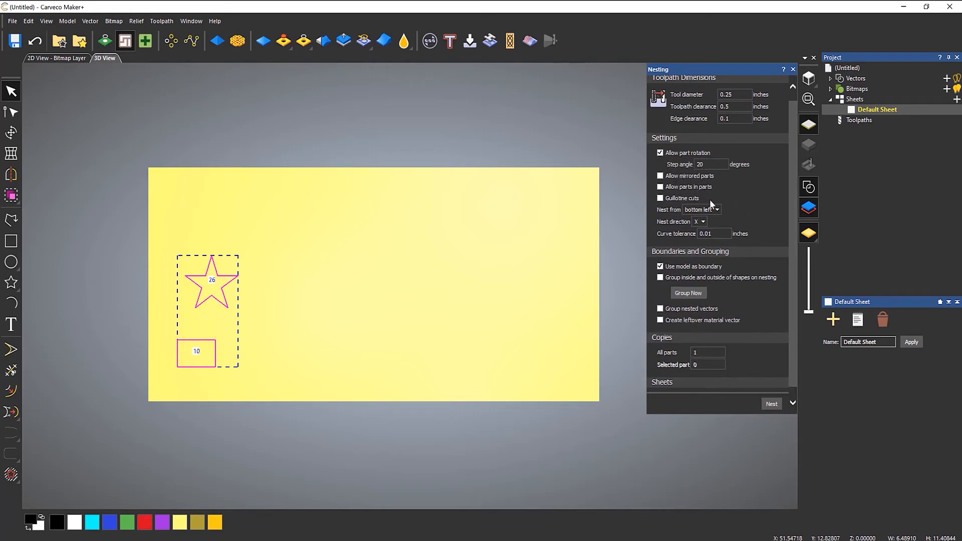
{"action": "double_click", "coordinate": [710, 165]}
{"action": "type", "text": "90"}
{"action": "left_click", "coordinate": [765, 403]}
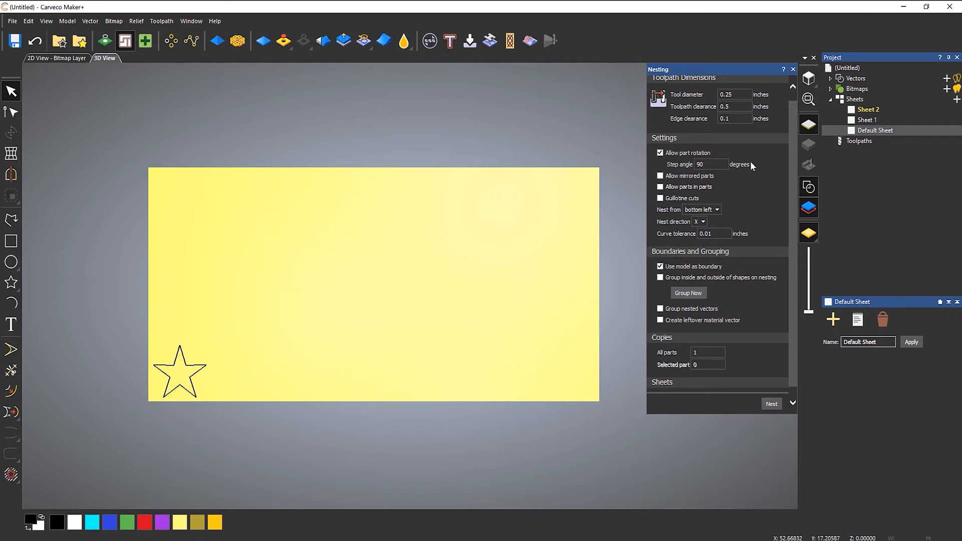
{"action": "left_click", "coordinate": [867, 121]}
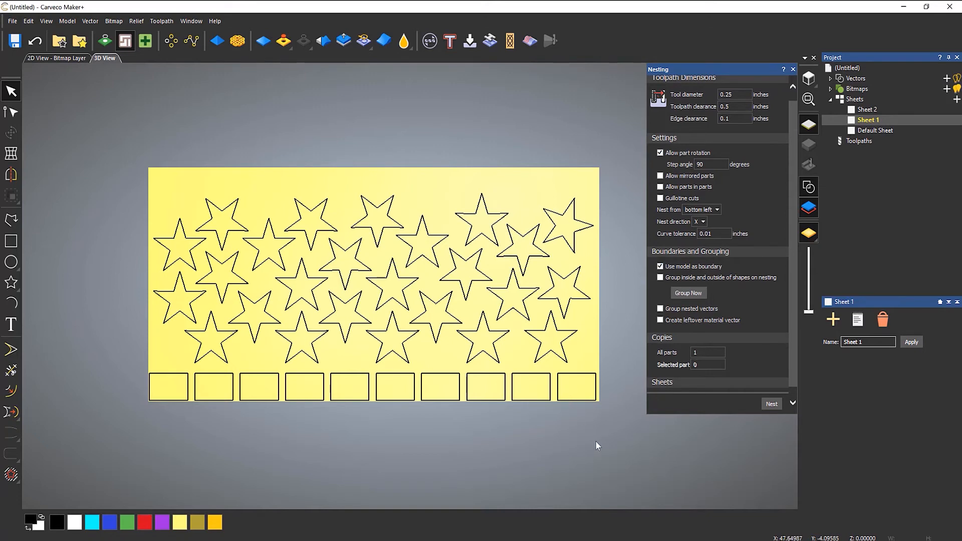
Step: Undo the nesting and nest the star and the rectangle again with a 10-degree rotation step angle
{"action": "left_click", "coordinate": [34, 41]}
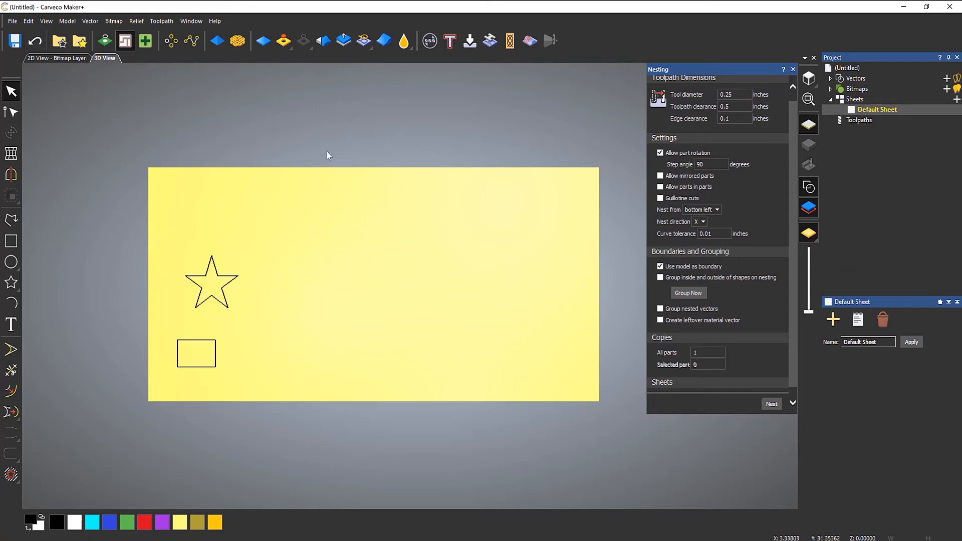
{"action": "left_click_drag", "start_coordinate": [148, 214], "coordinate": [360, 431]}
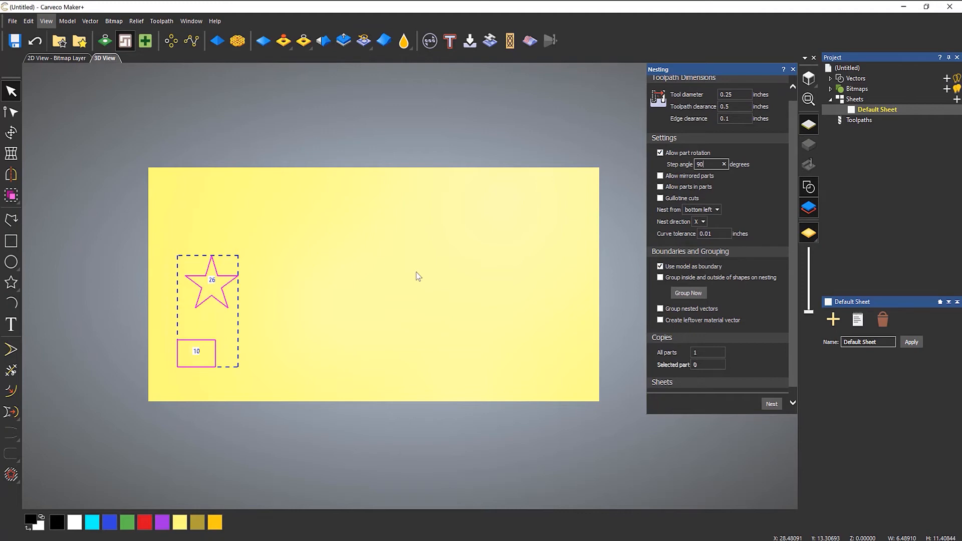
{"action": "key", "text": "BackSpace"}
{"action": "key", "text": "BackSpace"}
{"action": "type", "text": "10"}
{"action": "left_click", "coordinate": [774, 404]}
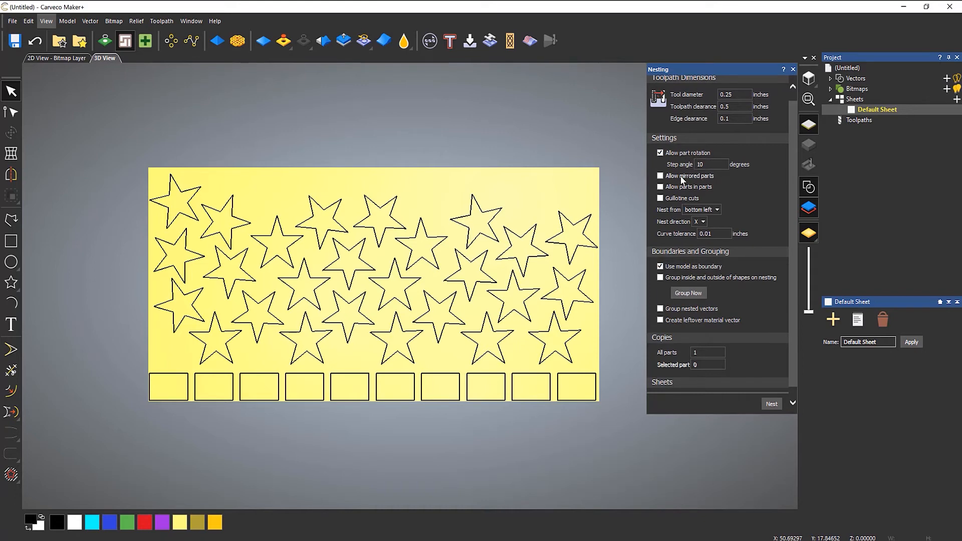
Step: Allow mirrored parts and parts in parts for nesting, and undo the last nesting
{"action": "left_click", "coordinate": [660, 176]}
{"action": "left_click", "coordinate": [660, 187]}
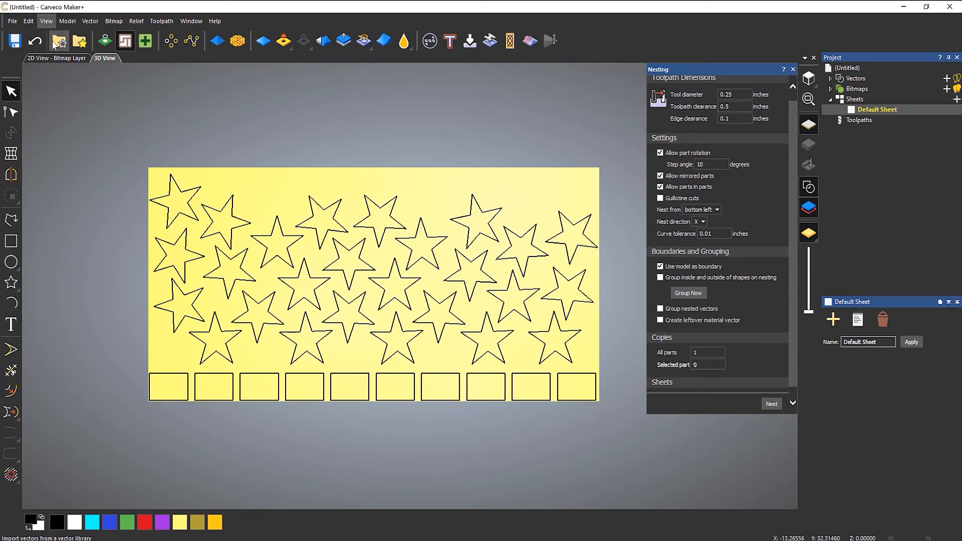
{"action": "left_click", "coordinate": [37, 42]}
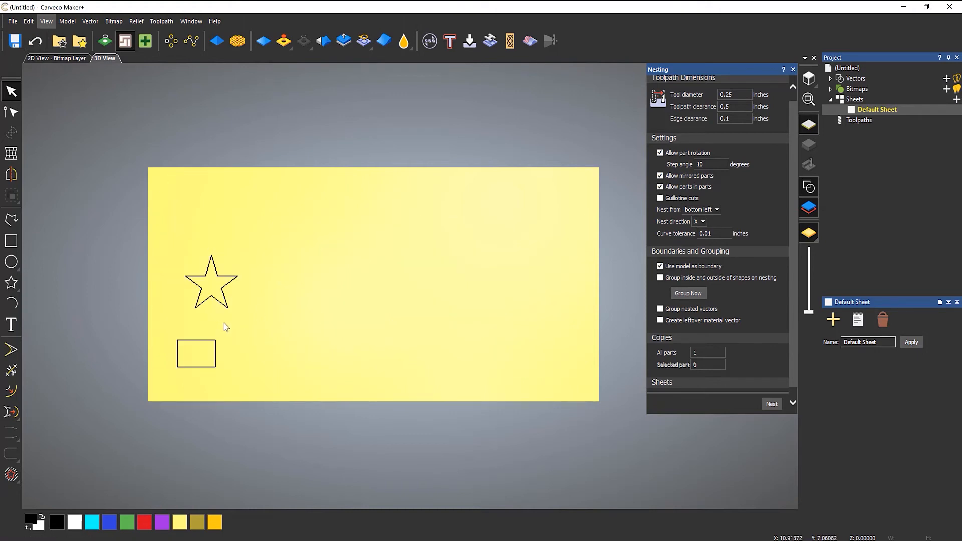
Step: Draw a rectangle about 1.15 by 1.15 inches in the centre of the star
{"action": "scroll", "coordinate": [160, 309], "scroll_direction": "up", "scroll_amount": 3}
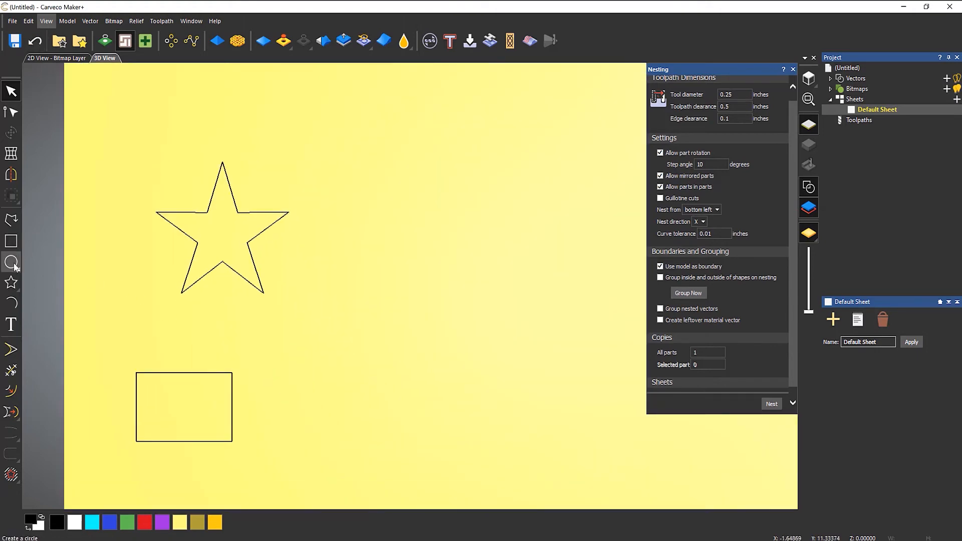
{"action": "left_click", "coordinate": [11, 241]}
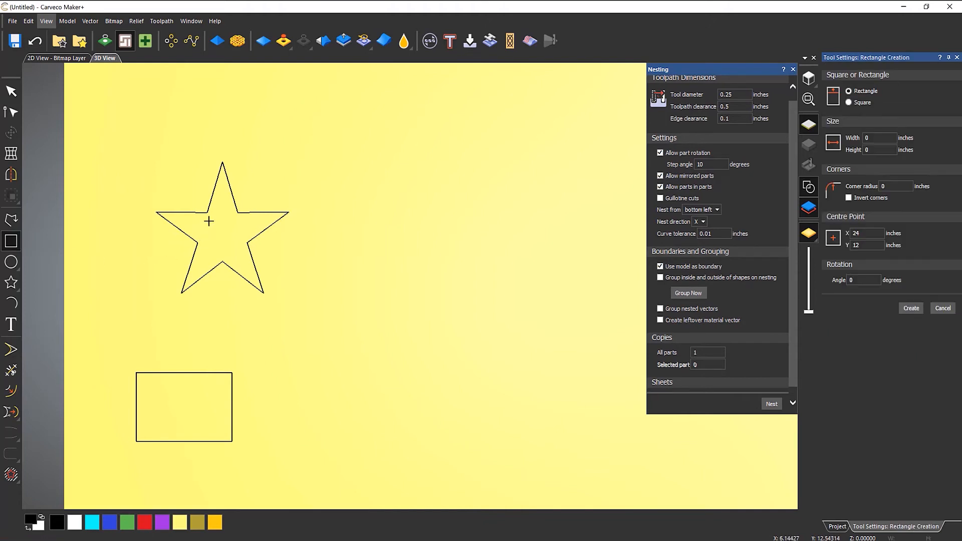
{"action": "left_click_drag", "start_coordinate": [208, 221], "coordinate": [236, 249]}
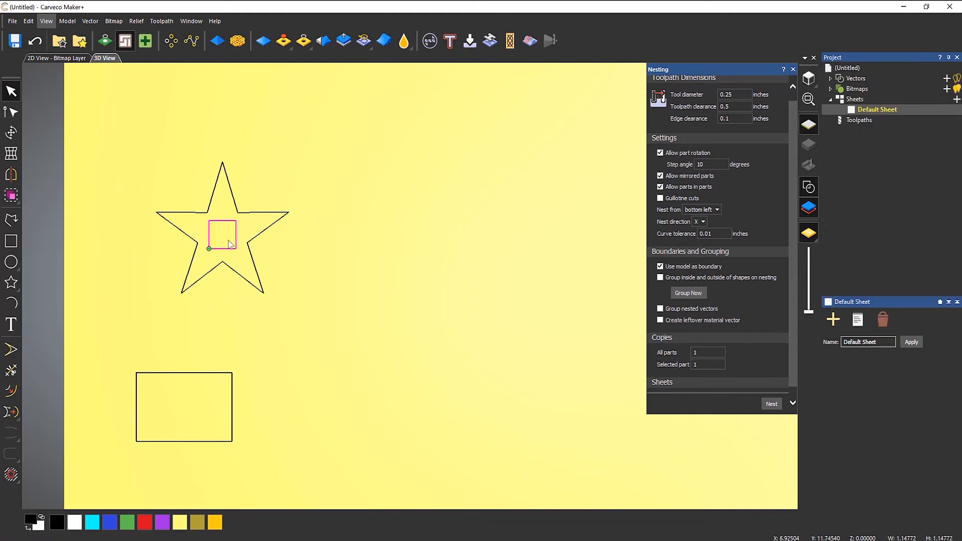
Step: Draw two circles inside the rectangle, one of about 0.47 inch radius near its lower right and one near its upper left
{"action": "left_click", "coordinate": [11, 262]}
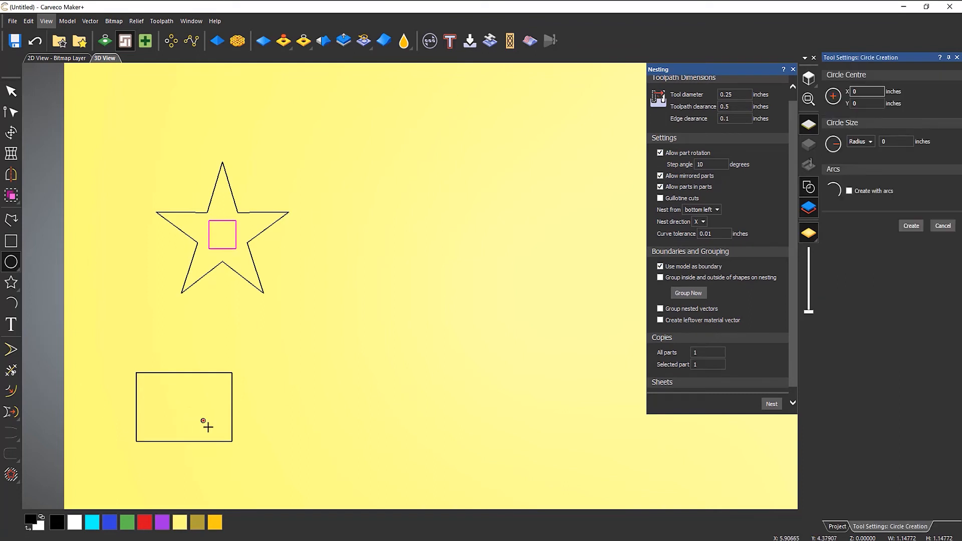
{"action": "left_click_drag", "start_coordinate": [203, 420], "coordinate": [210, 428]}
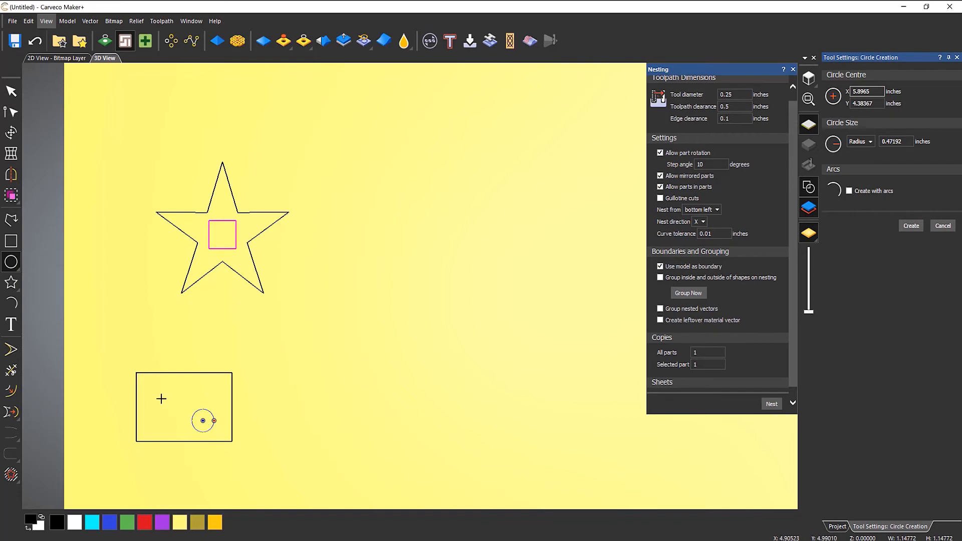
{"action": "left_click_drag", "start_coordinate": [153, 396], "coordinate": [164, 407]}
{"action": "key", "text": "Escape"}
{"action": "left_click", "coordinate": [190, 395]}
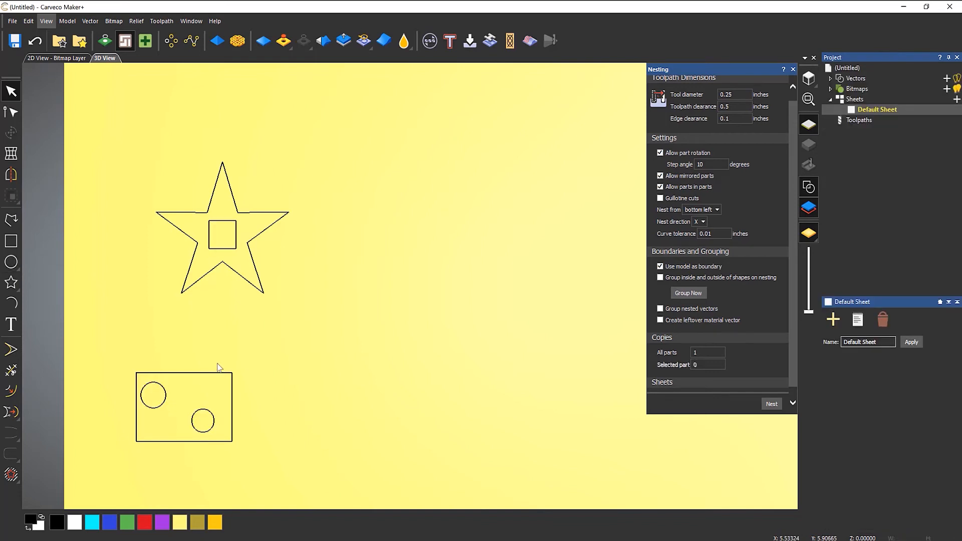
Step: Nest the star and the rectangle together with their inner square and circles, ungrouped, and undo the nesting
{"action": "scroll", "coordinate": [236, 355], "scroll_direction": "down", "scroll_amount": 2}
{"action": "scroll", "coordinate": [382, 311], "scroll_direction": "down", "scroll_amount": 3}
{"action": "scroll", "coordinate": [443, 279], "scroll_direction": "up", "scroll_amount": 3}
{"action": "scroll", "coordinate": [413, 279], "scroll_direction": "down", "scroll_amount": 2}
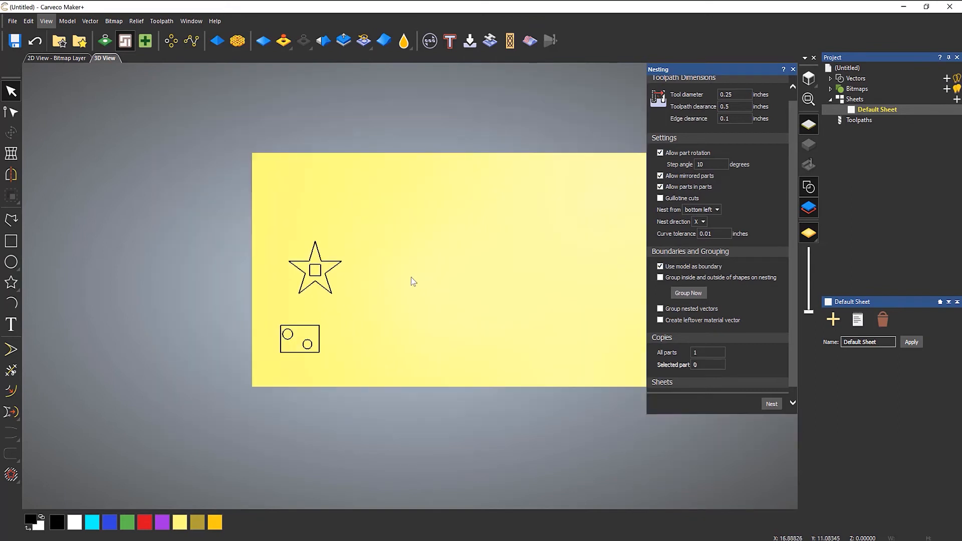
{"action": "middle_click_drag", "start_coordinate": [456, 276], "coordinate": [388, 292]}
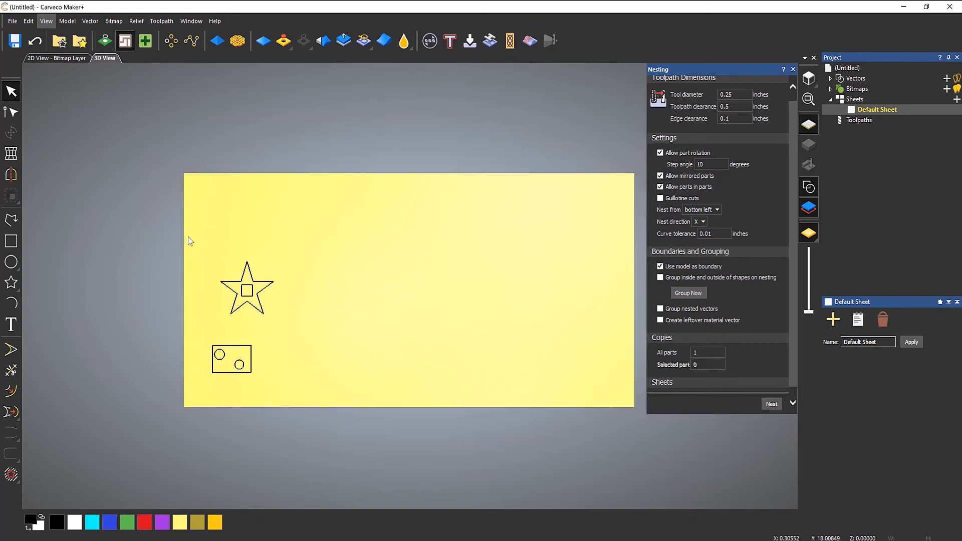
{"action": "left_click_drag", "start_coordinate": [188, 237], "coordinate": [305, 401]}
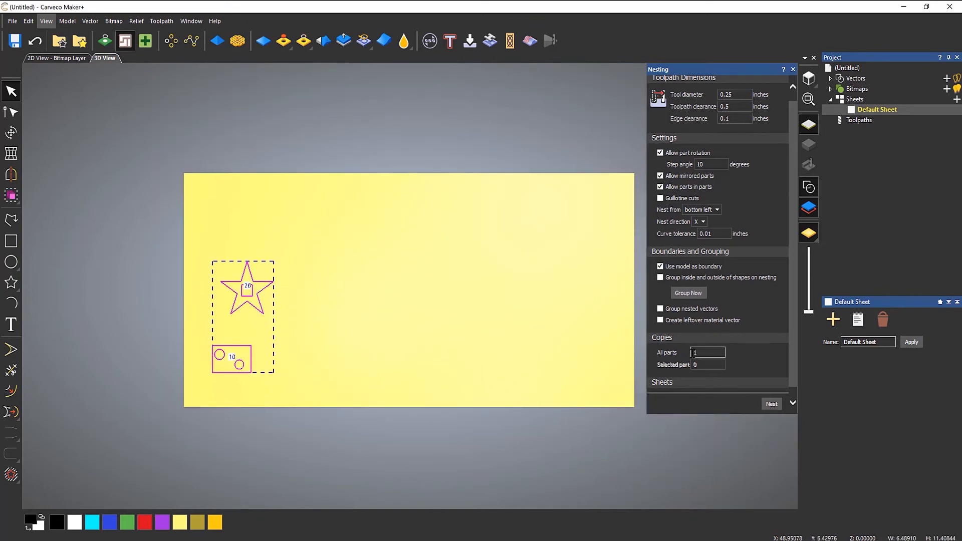
{"action": "left_click", "coordinate": [773, 407]}
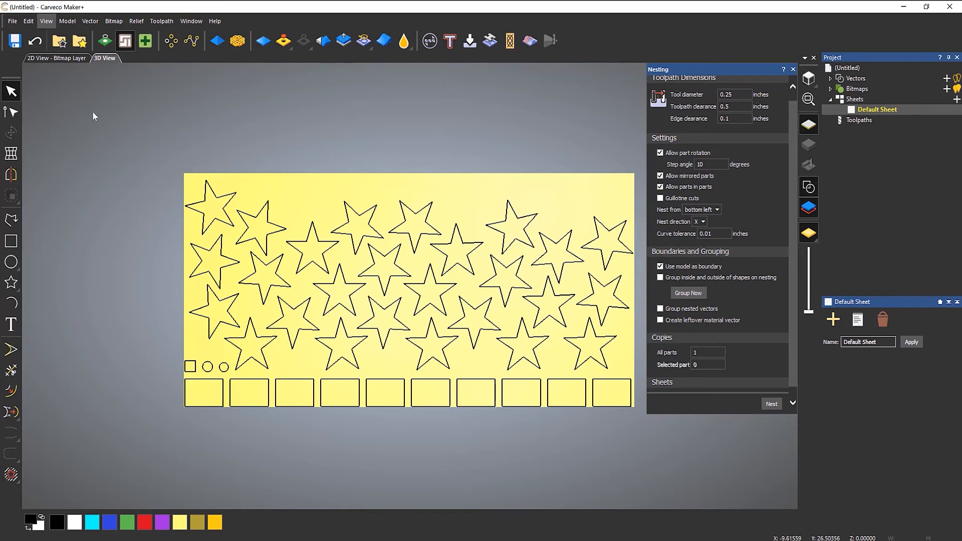
{"action": "left_click", "coordinate": [35, 41]}
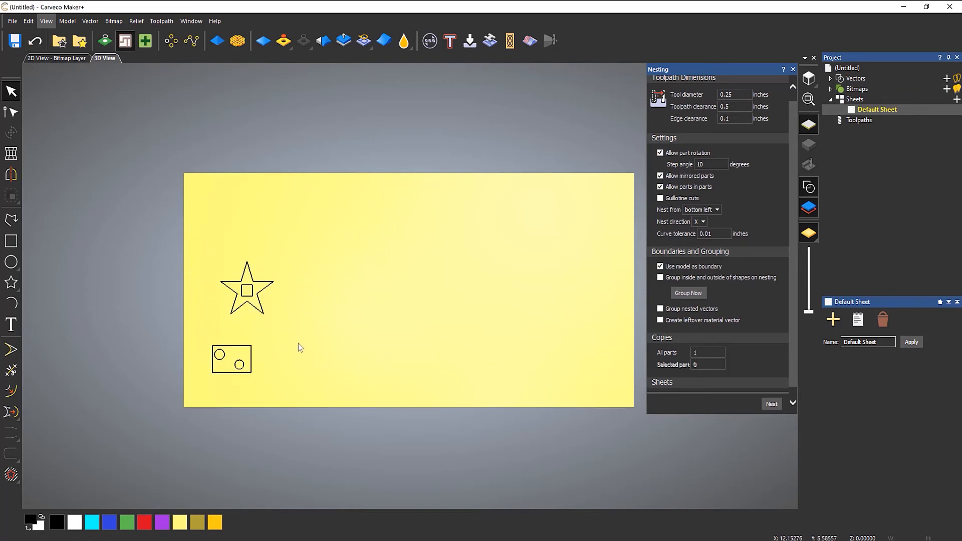
Step: Nest all the shapes with grouping of the inside and outside of shapes on nesting enabled, and undo the nesting
{"action": "left_click_drag", "start_coordinate": [210, 246], "coordinate": [249, 303]}
{"action": "left_click_drag", "start_coordinate": [183, 226], "coordinate": [352, 421]}
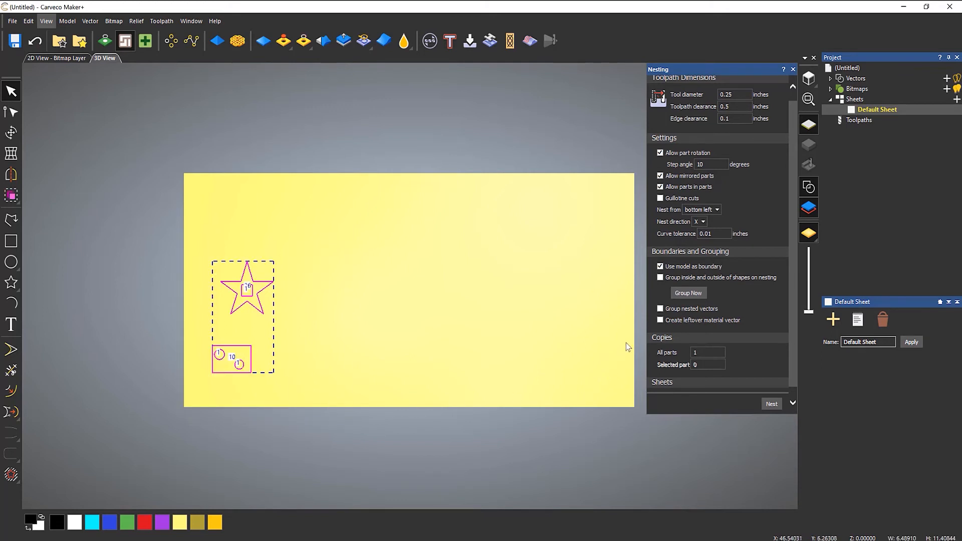
{"action": "left_click", "coordinate": [660, 279]}
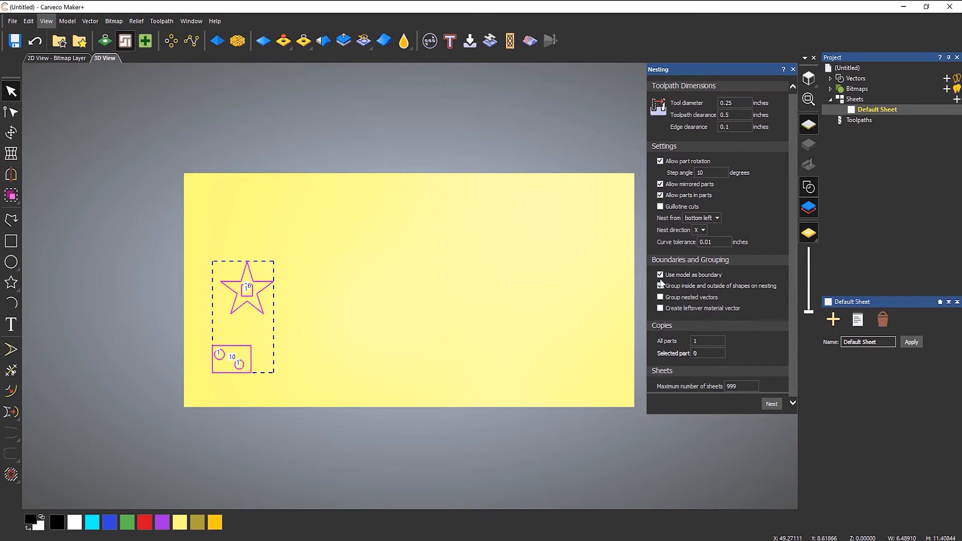
{"action": "left_click", "coordinate": [660, 285]}
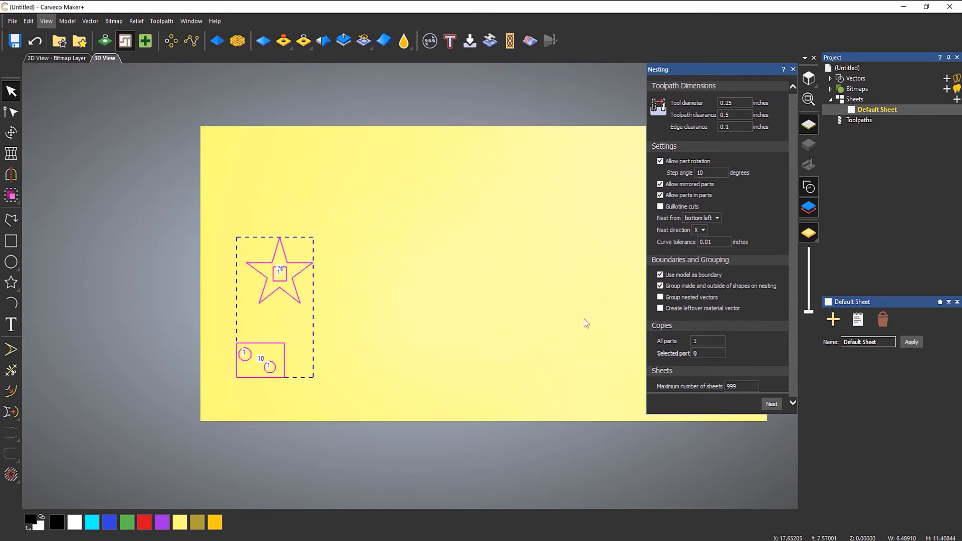
{"action": "left_click", "coordinate": [774, 405]}
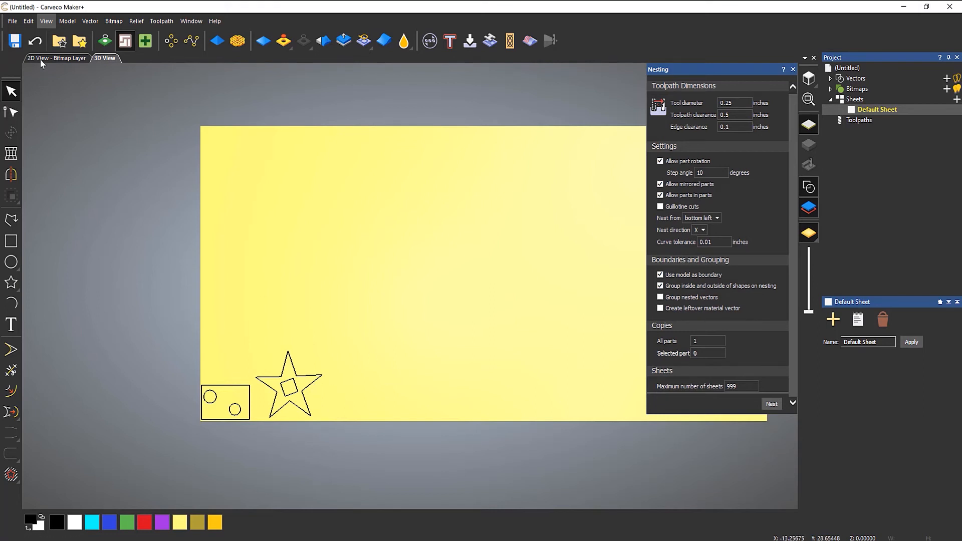
{"action": "left_click", "coordinate": [37, 43]}
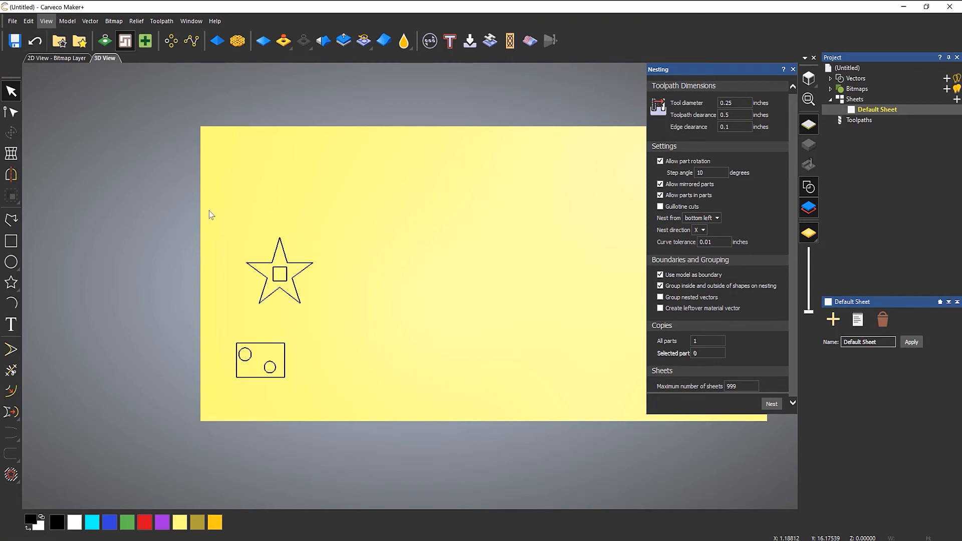
Step: Nest the star and the rectangle with their inner shapes using 10 copies for all parts, and undo the nesting
{"action": "left_click_drag", "start_coordinate": [225, 216], "coordinate": [324, 336]}
{"action": "left_click_drag", "start_coordinate": [353, 421], "coordinate": [356, 422]}
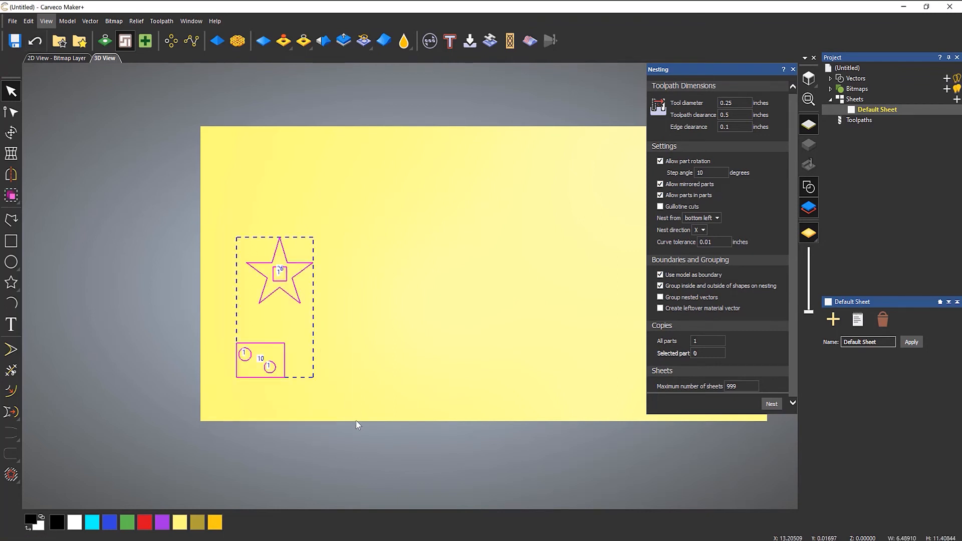
{"action": "left_click", "coordinate": [700, 341]}
{"action": "type", "text": "0"}
{"action": "left_click", "coordinate": [780, 404]}
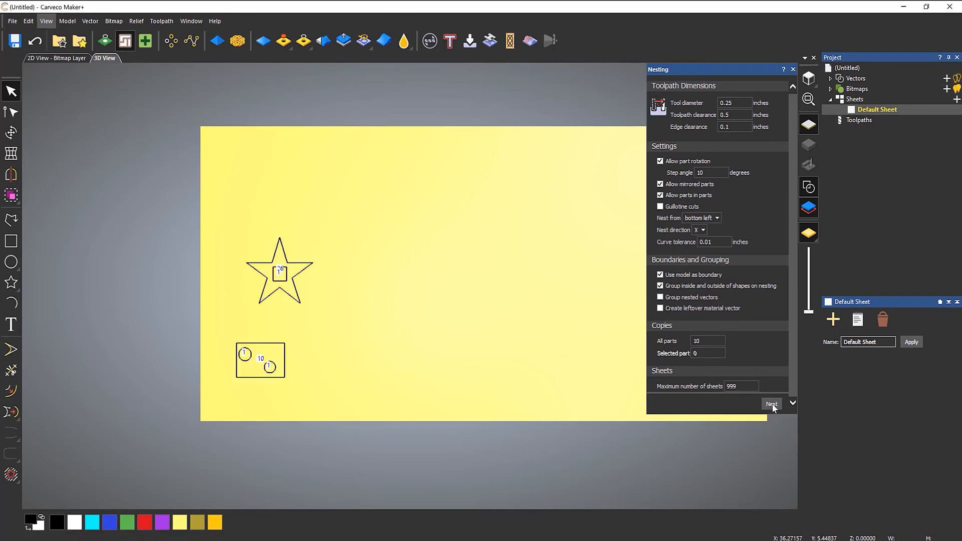
{"action": "scroll", "coordinate": [593, 282], "scroll_direction": "down", "scroll_amount": 4}
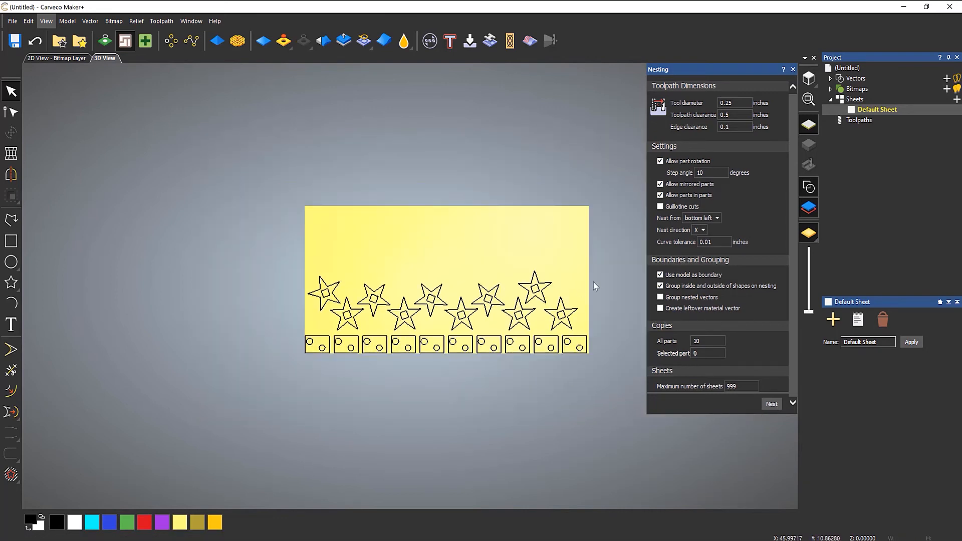
{"action": "scroll", "coordinate": [592, 281], "scroll_direction": "up", "scroll_amount": 5}
{"action": "scroll", "coordinate": [352, 307], "scroll_direction": "down", "scroll_amount": 1}
{"action": "scroll", "coordinate": [353, 316], "scroll_direction": "up", "scroll_amount": 1}
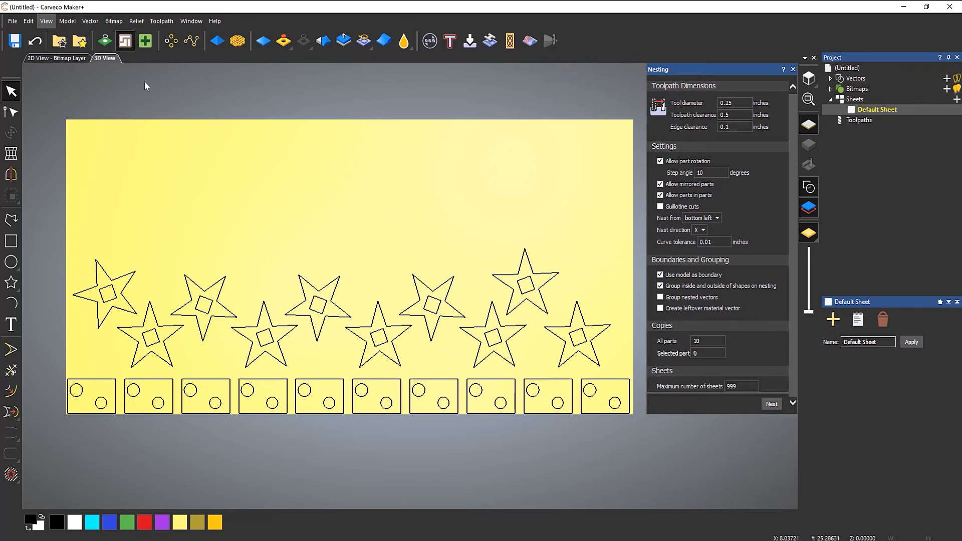
{"action": "left_click", "coordinate": [35, 41]}
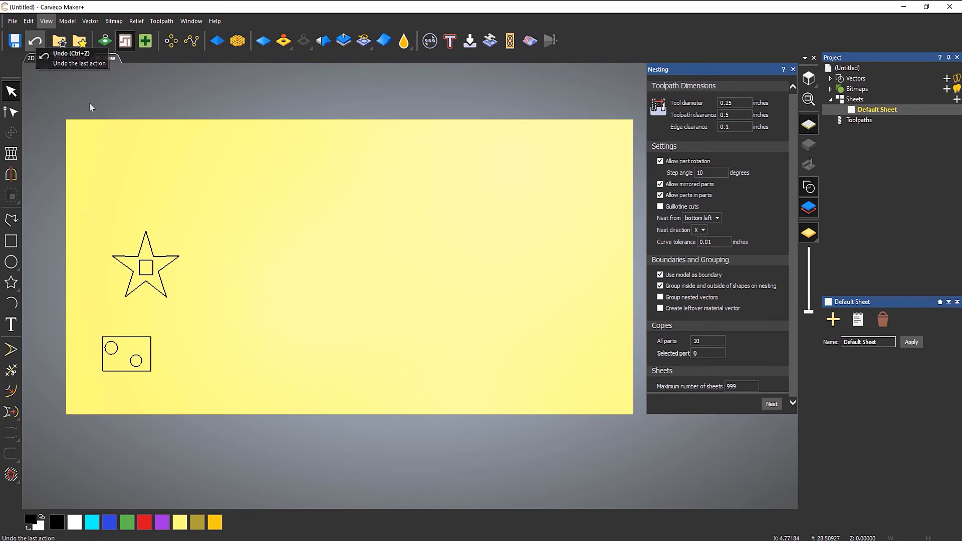
Step: Turn off grouping inside and outside of shapes on nesting, and group the star and rectangle with their inner shapes immediately
{"action": "left_click", "coordinate": [657, 286]}
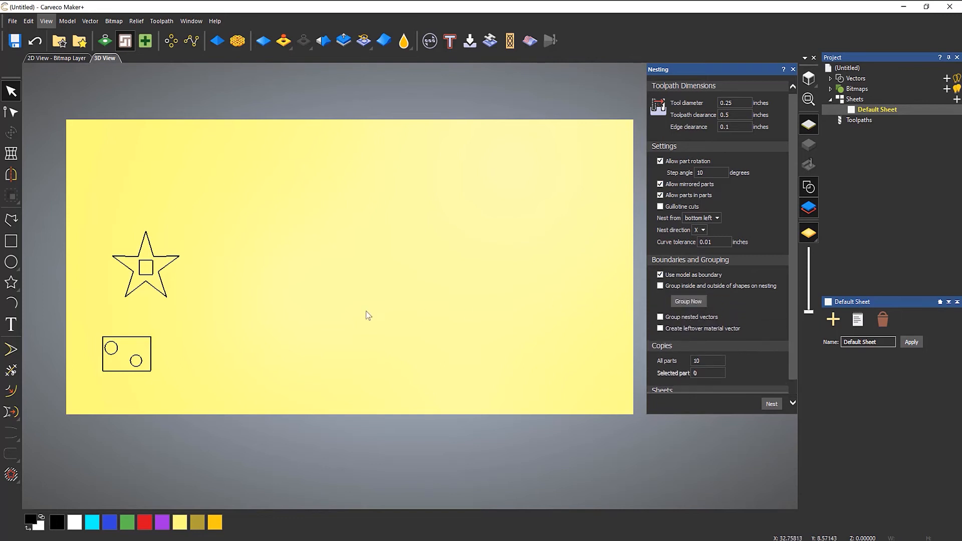
{"action": "left_click_drag", "start_coordinate": [255, 381], "coordinate": [305, 399]}
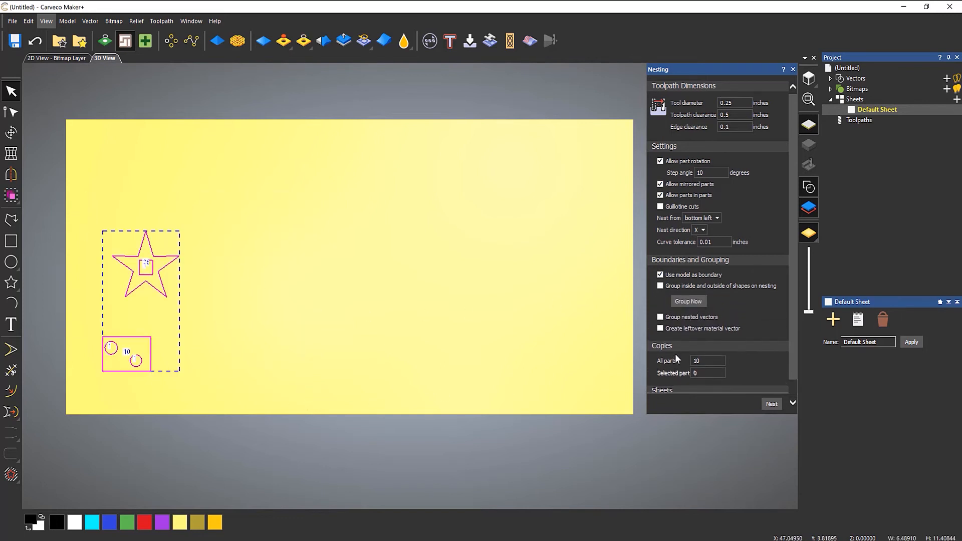
{"action": "left_click", "coordinate": [687, 303]}
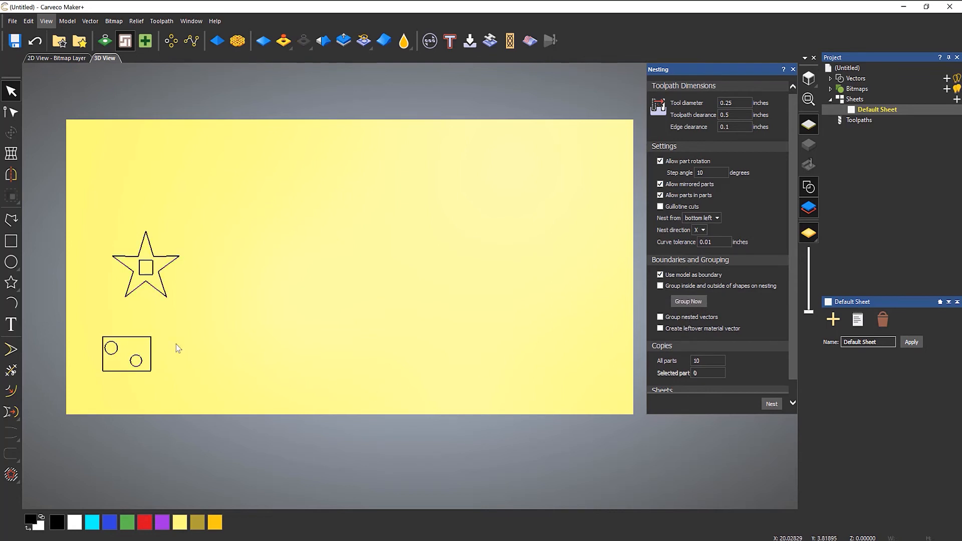
Step: Set the selected part copies to 10 for the star group and 6 for the rectangle group
{"action": "left_click", "coordinate": [167, 273]}
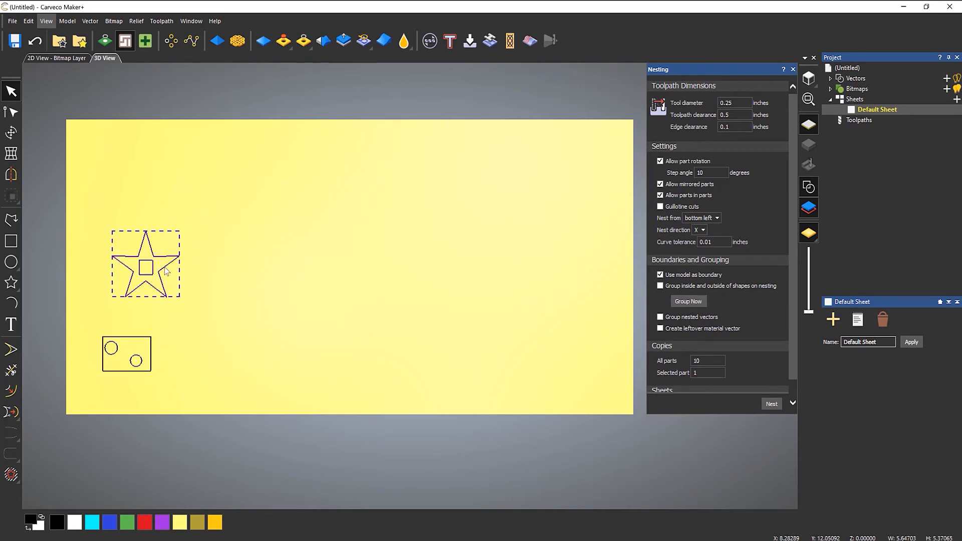
{"action": "left_click", "coordinate": [152, 341]}
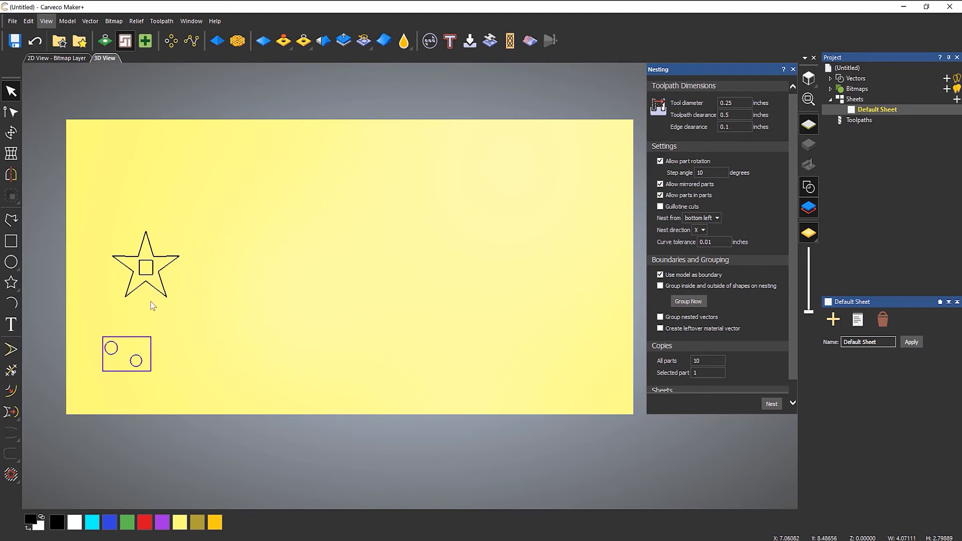
{"action": "left_click", "coordinate": [159, 278]}
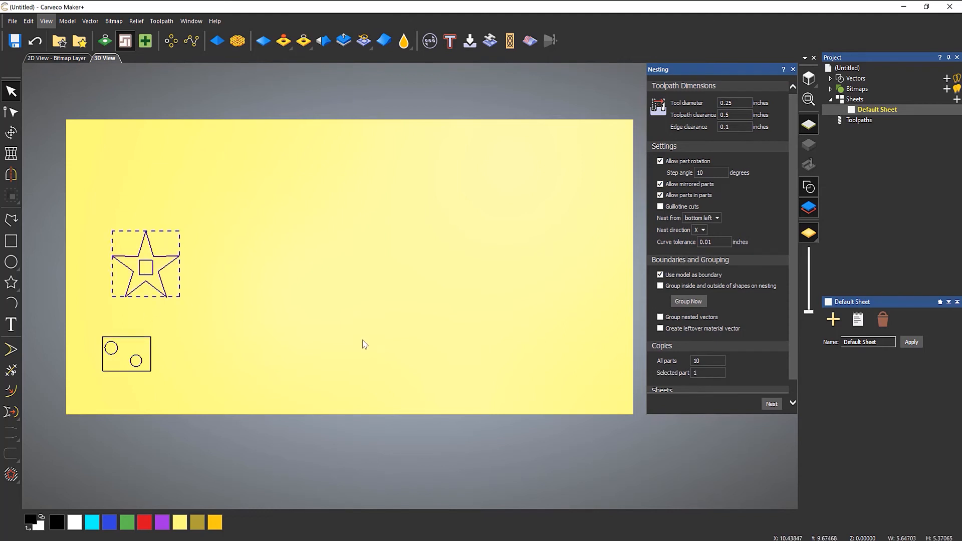
{"action": "left_click", "coordinate": [707, 372]}
{"action": "left_click_drag", "start_coordinate": [707, 373], "coordinate": [687, 371]}
{"action": "left_click", "coordinate": [701, 374]}
{"action": "double_click", "coordinate": [704, 372]}
{"action": "left_click", "coordinate": [701, 373]}
{"action": "type", "text": "0"}
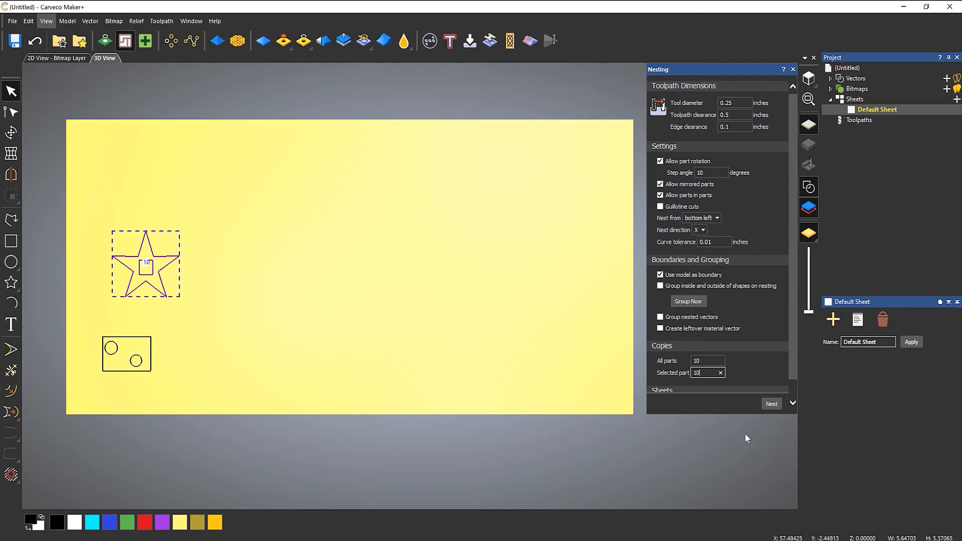
{"action": "left_click", "coordinate": [150, 365]}
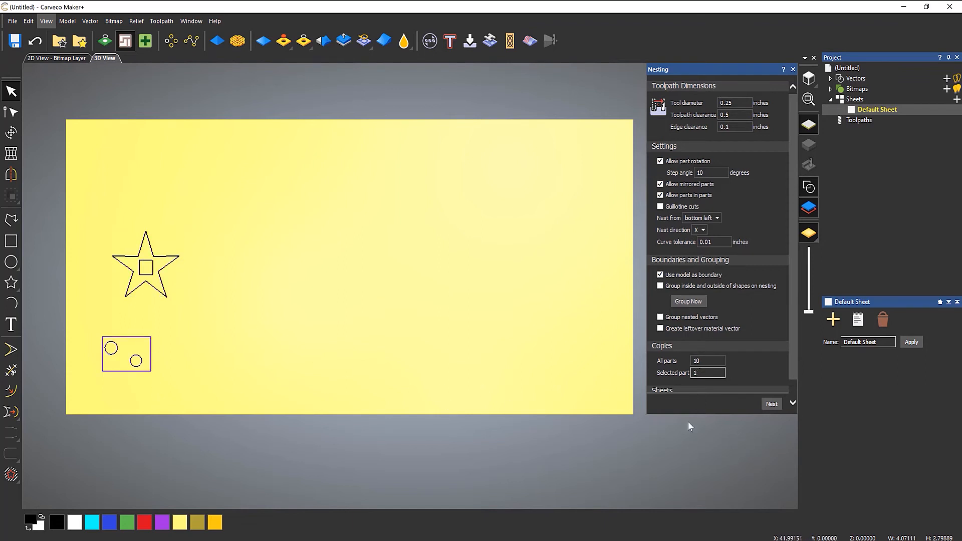
{"action": "left_click", "coordinate": [702, 373]}
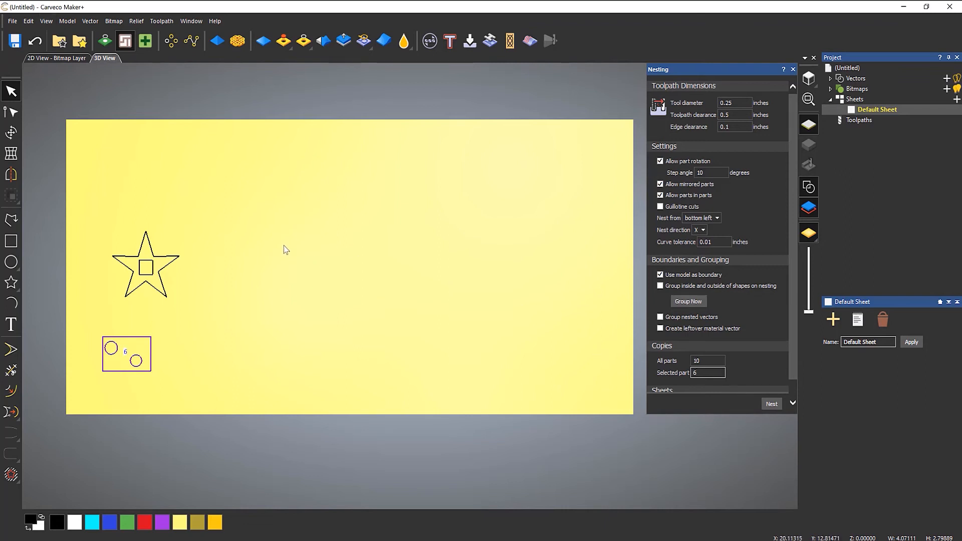
Step: Nest the star and rectangle groups with all parts still set to 10 copies, review the generated sheets, and undo the nesting
{"action": "left_click_drag", "start_coordinate": [80, 202], "coordinate": [278, 392]}
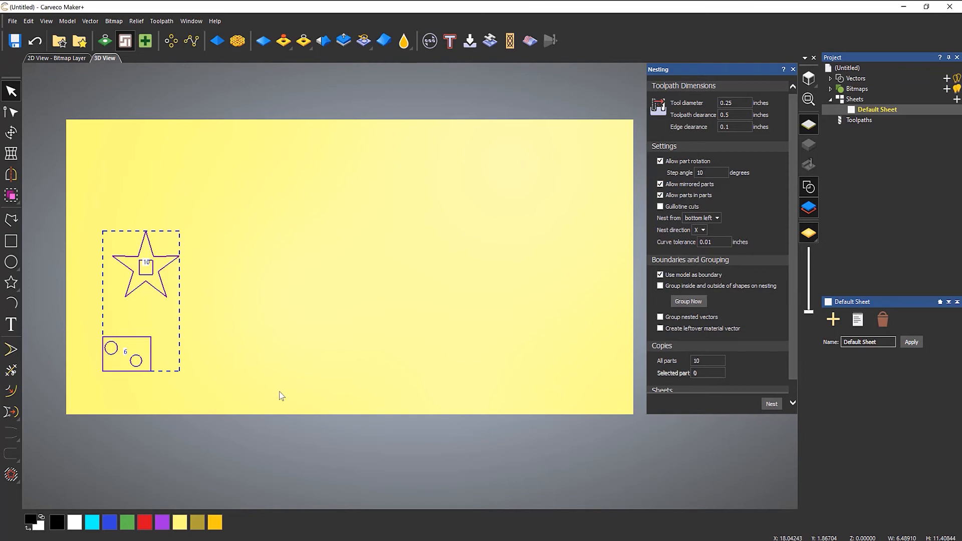
{"action": "left_click", "coordinate": [770, 403]}
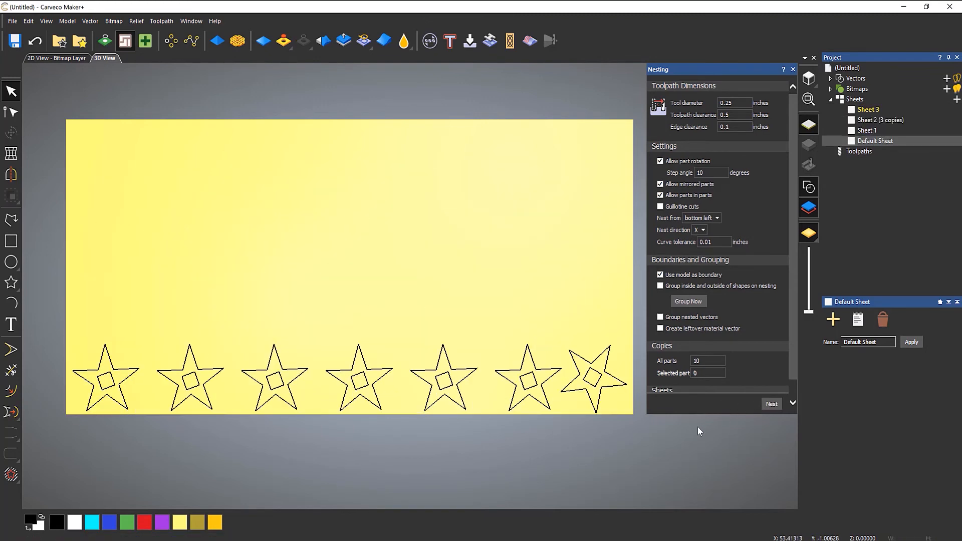
{"action": "left_click", "coordinate": [870, 112]}
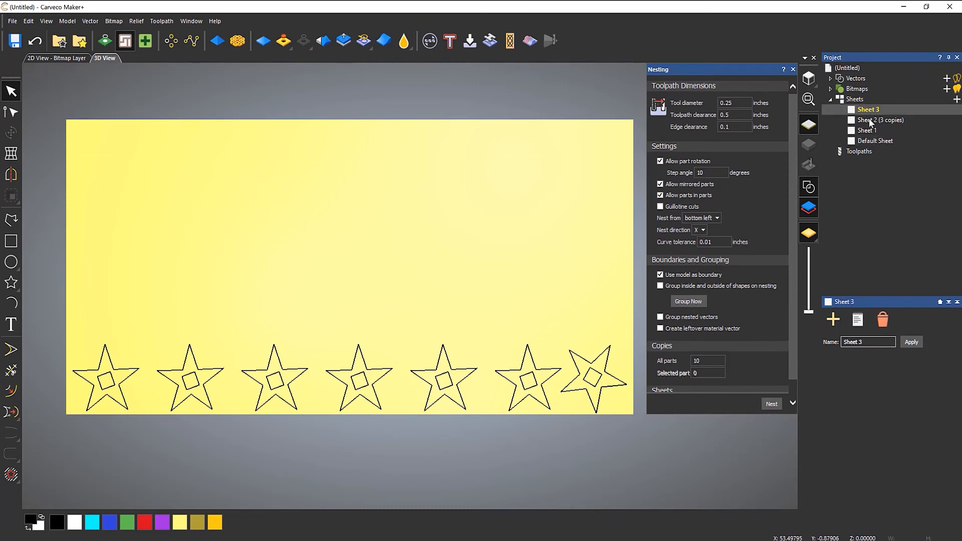
{"action": "left_click", "coordinate": [869, 130]}
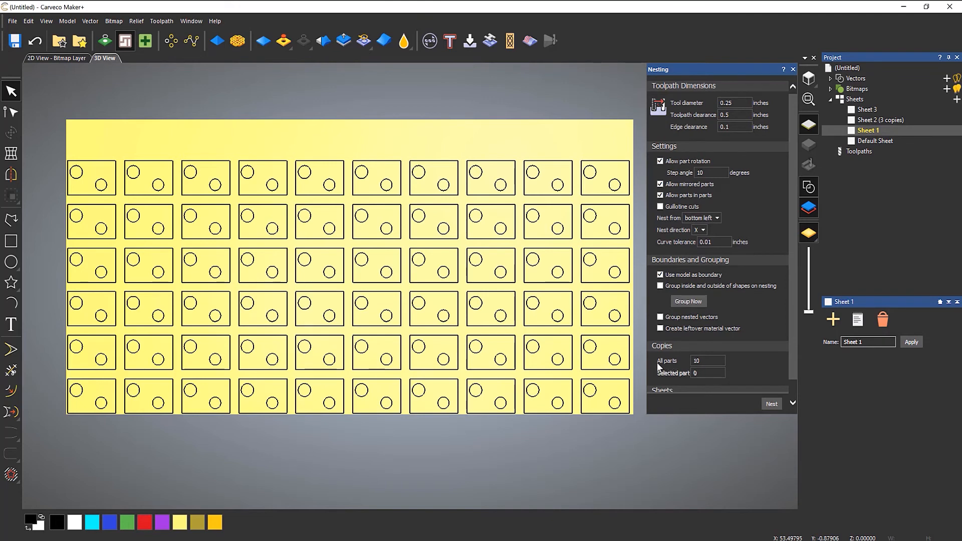
{"action": "left_click", "coordinate": [701, 363]}
{"action": "left_click", "coordinate": [36, 43]}
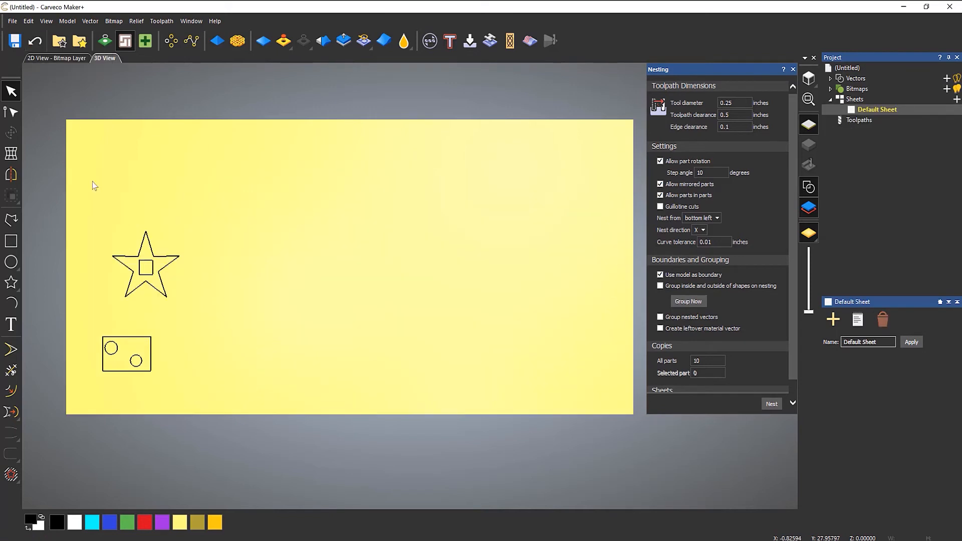
Step: Set the copies for all parts to 1 and nest the star and rectangle groups together using their individual copy counts
{"action": "left_click", "coordinate": [146, 287]}
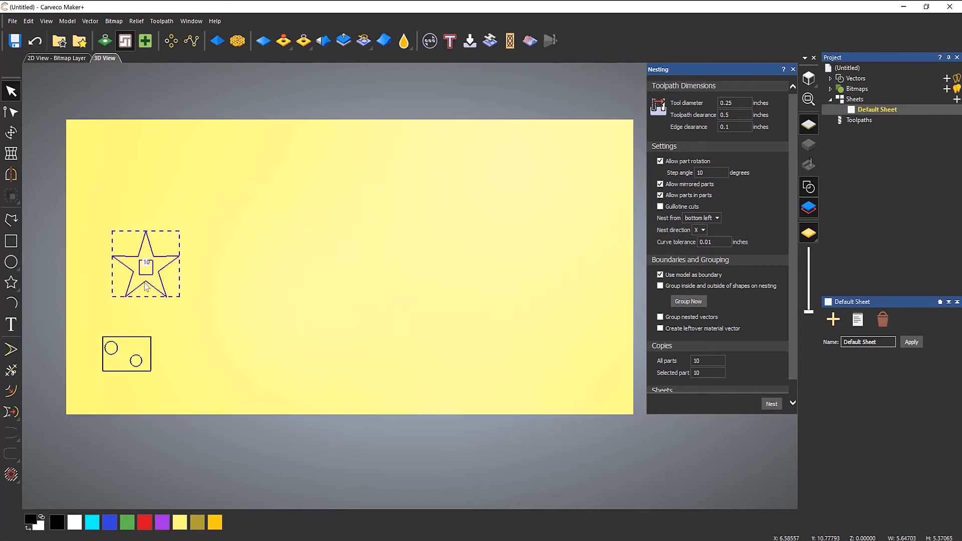
{"action": "left_click", "coordinate": [149, 341]}
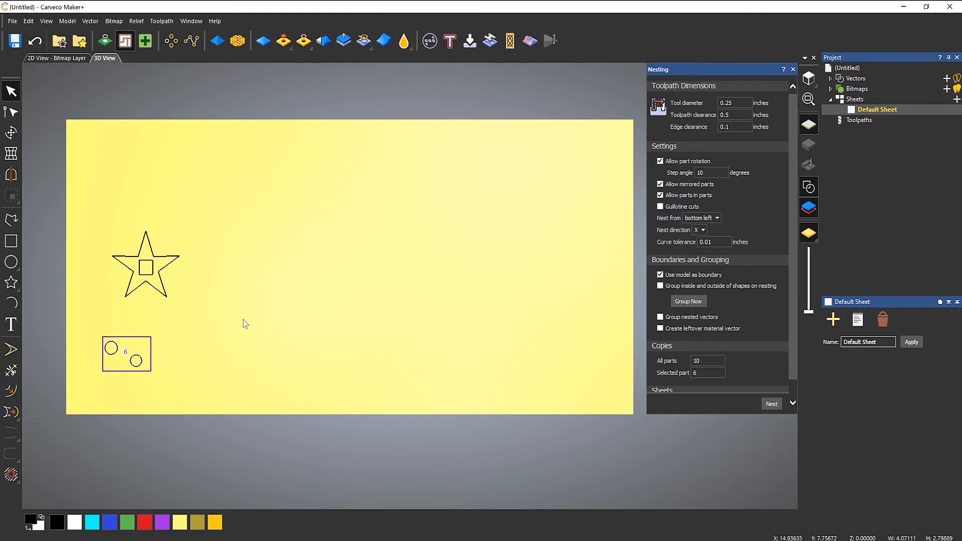
{"action": "left_click", "coordinate": [703, 361]}
{"action": "type", "text": "1"}
{"action": "left_click_drag", "start_coordinate": [96, 235], "coordinate": [357, 473]}
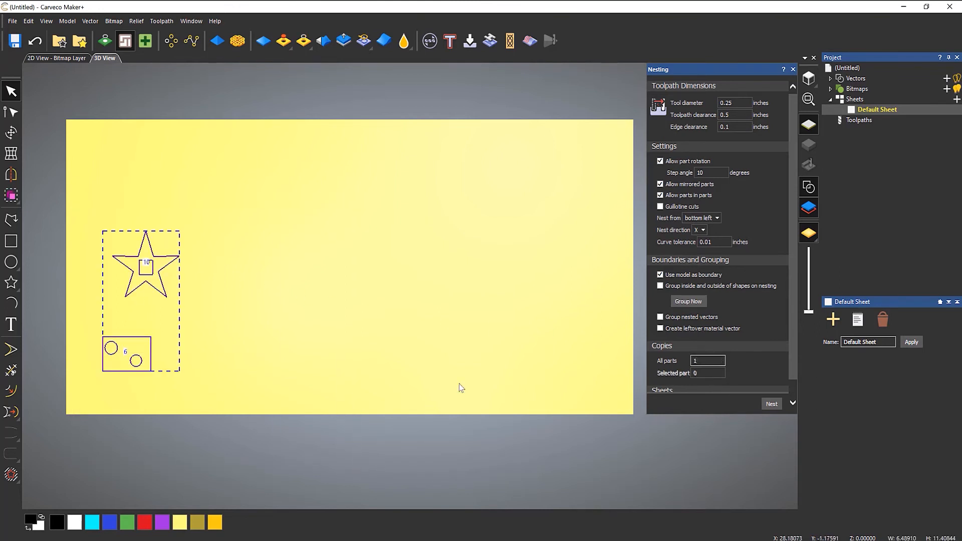
{"action": "left_click", "coordinate": [772, 407]}
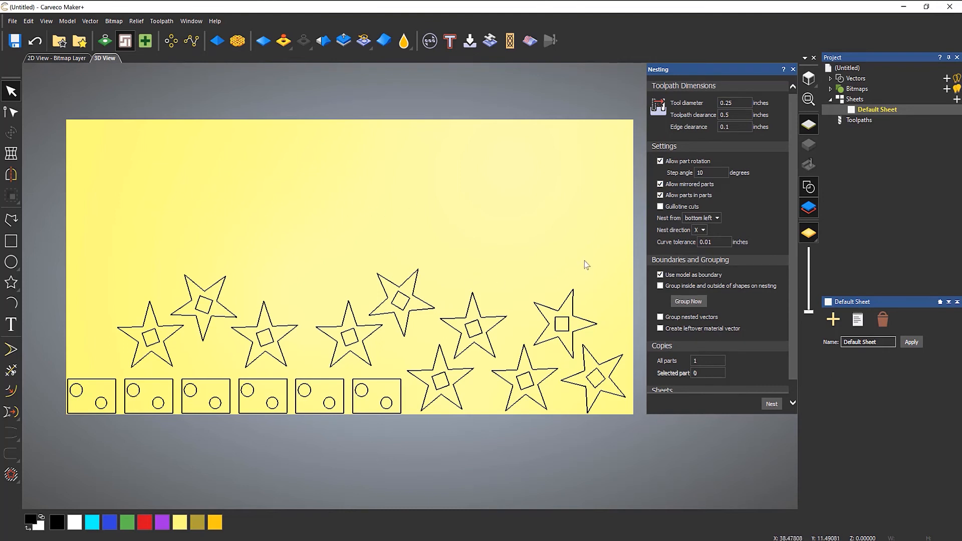
Step: Close the nesting settings and delete all the nested stars and rectangles from the sheet
{"action": "scroll", "coordinate": [746, 211], "scroll_direction": "down", "scroll_amount": 1}
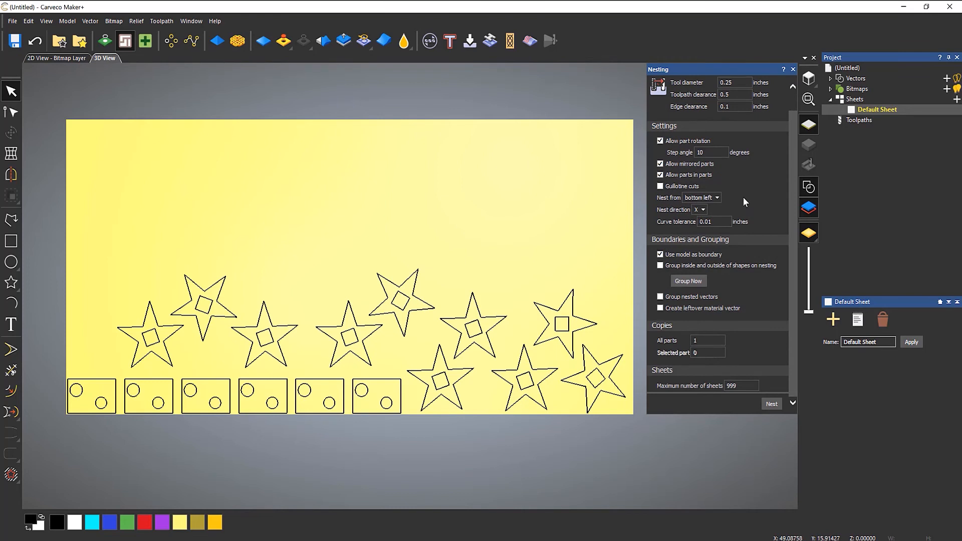
{"action": "scroll", "coordinate": [744, 197], "scroll_direction": "up", "scroll_amount": 1}
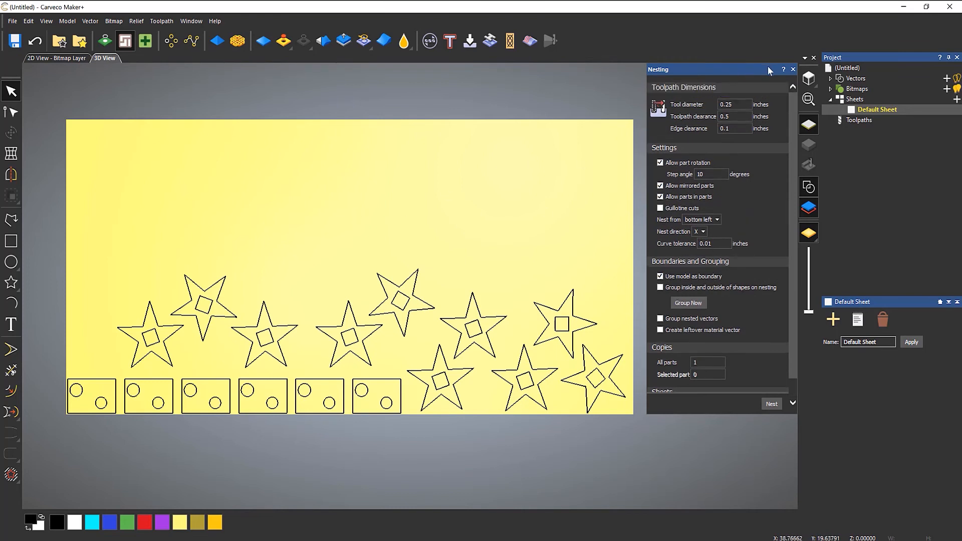
{"action": "left_click", "coordinate": [792, 70]}
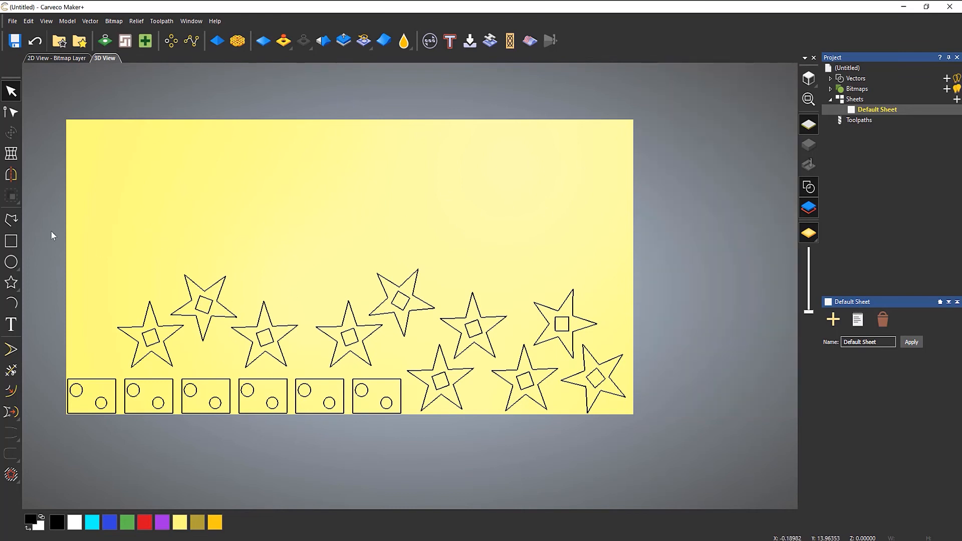
{"action": "left_click_drag", "start_coordinate": [469, 467], "coordinate": [682, 481]}
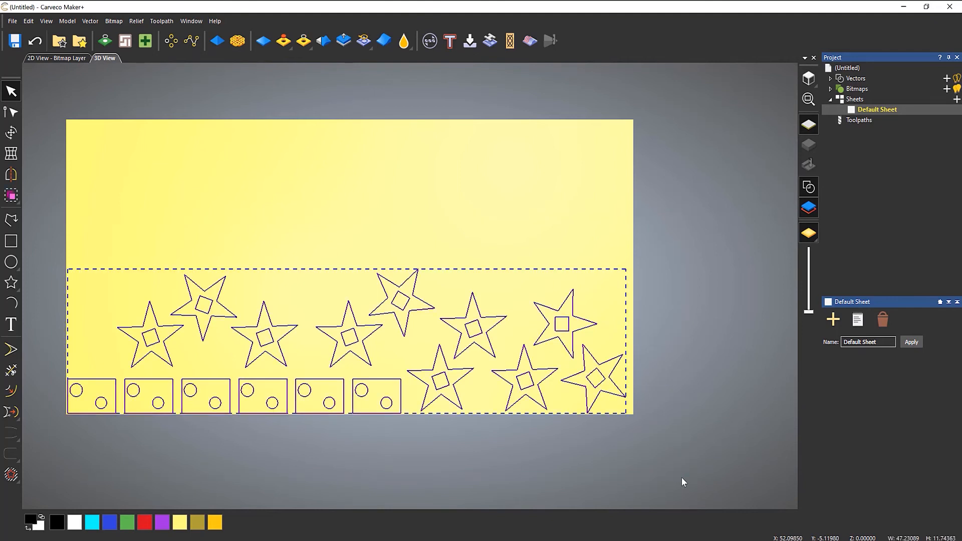
{"action": "key", "text": "Delete"}
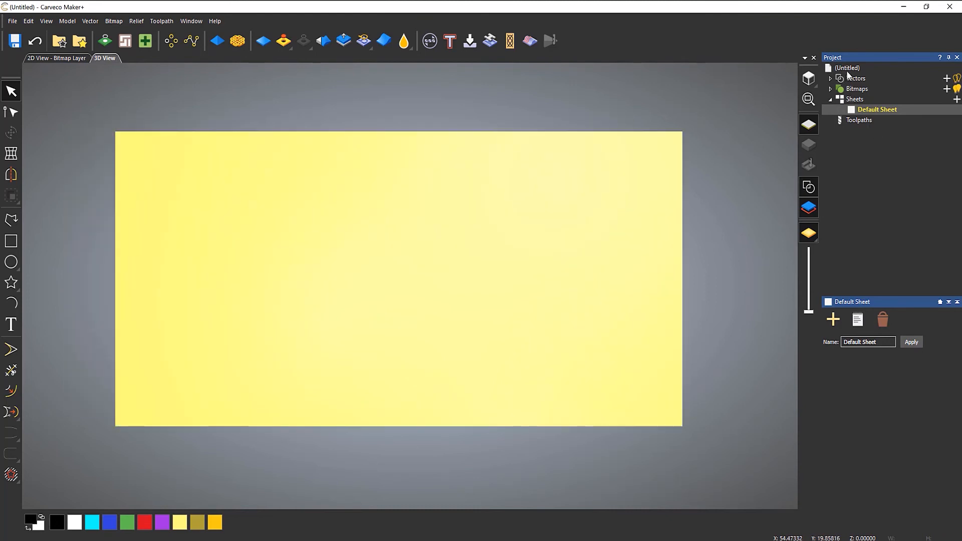
Step: Import the vector file "synth end cheeks" with preserved layers, in mm, centred in the model with vectors automatically rejoined
{"action": "left_click", "coordinate": [847, 69]}
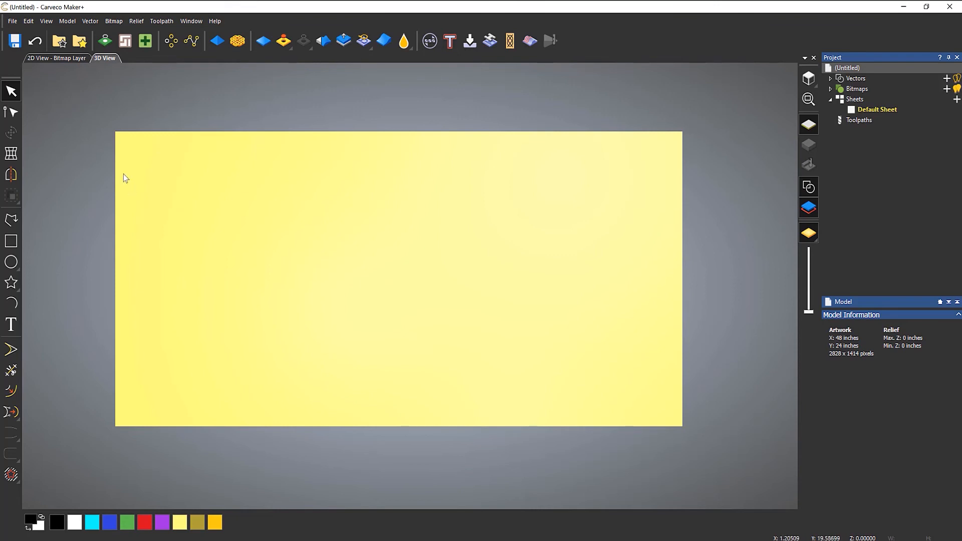
{"action": "left_click", "coordinate": [90, 23]}
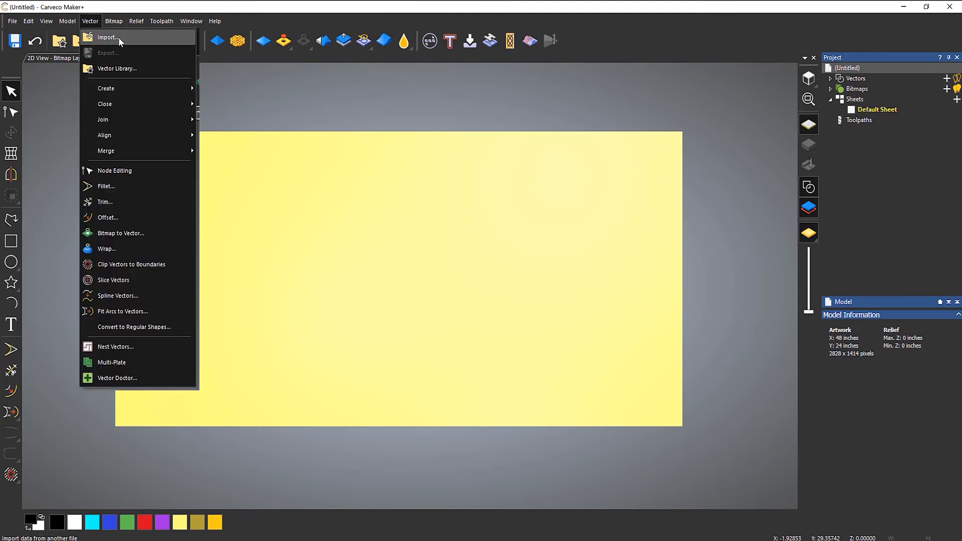
{"action": "left_click", "coordinate": [124, 39]}
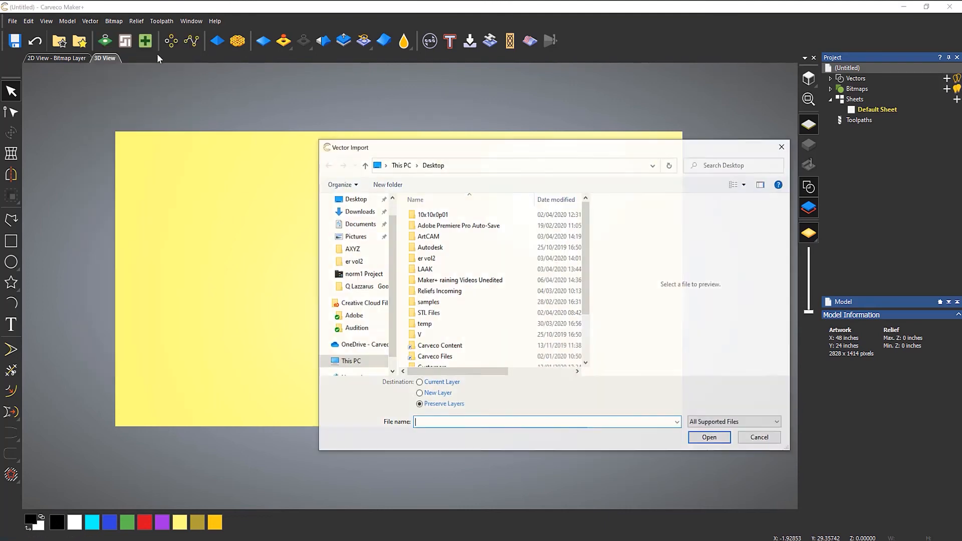
{"action": "scroll", "coordinate": [453, 317], "scroll_direction": "down", "scroll_amount": 3}
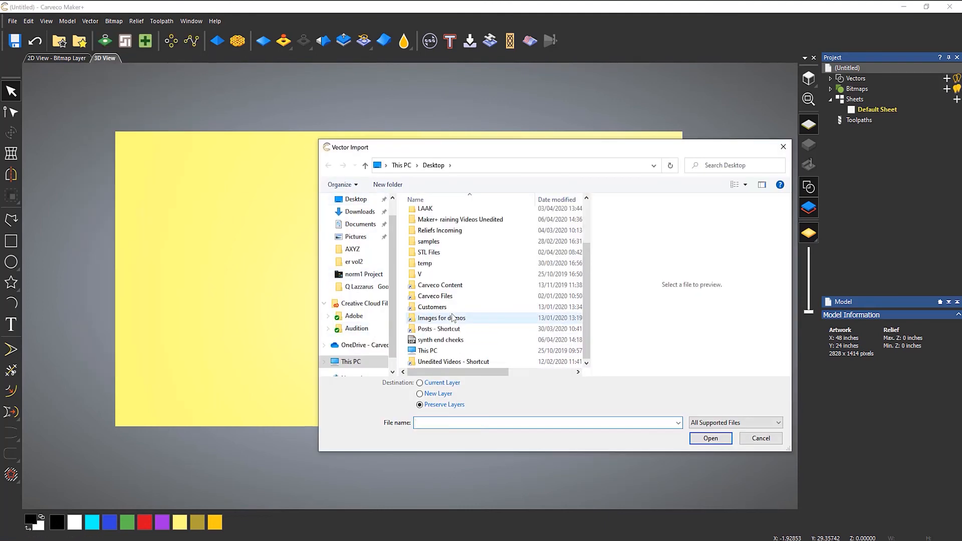
{"action": "left_click", "coordinate": [445, 342]}
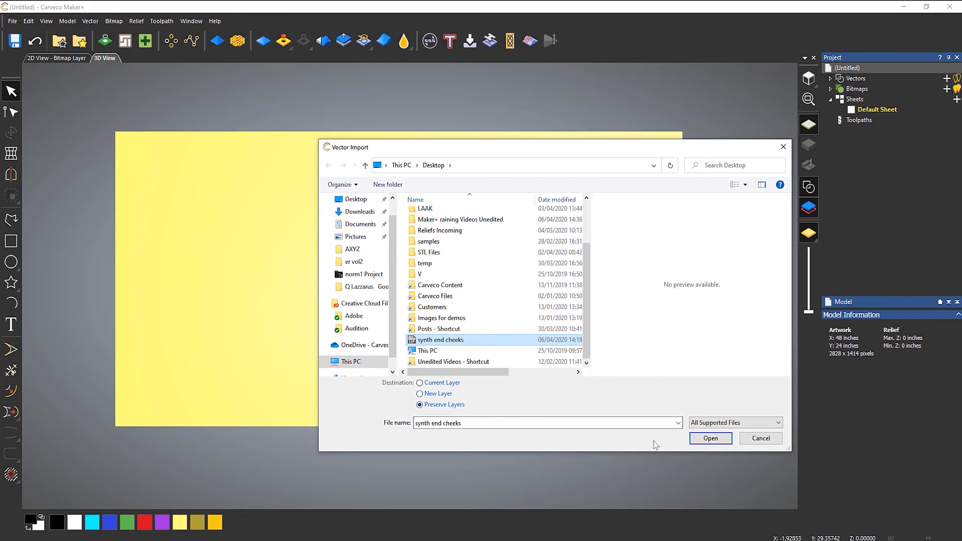
{"action": "left_click", "coordinate": [711, 438]}
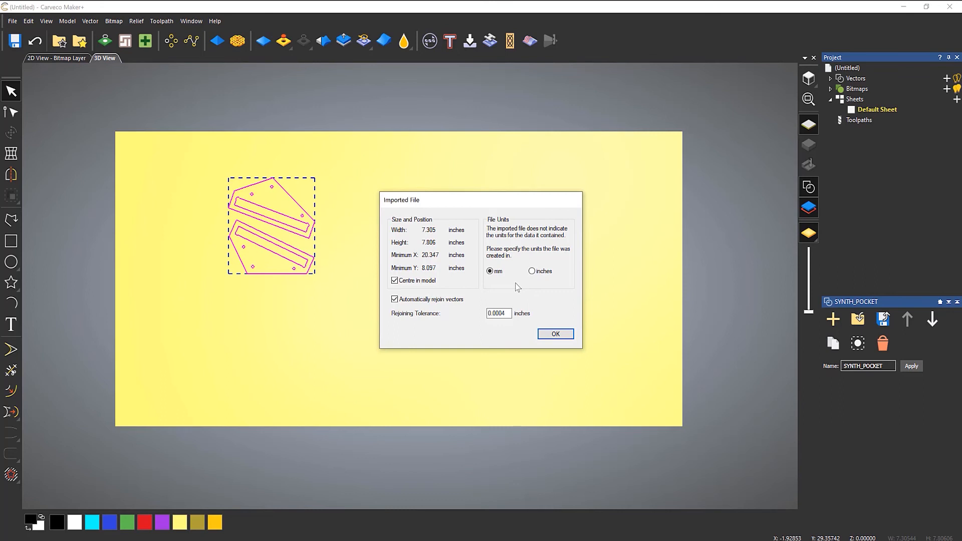
{"action": "left_click", "coordinate": [556, 334]}
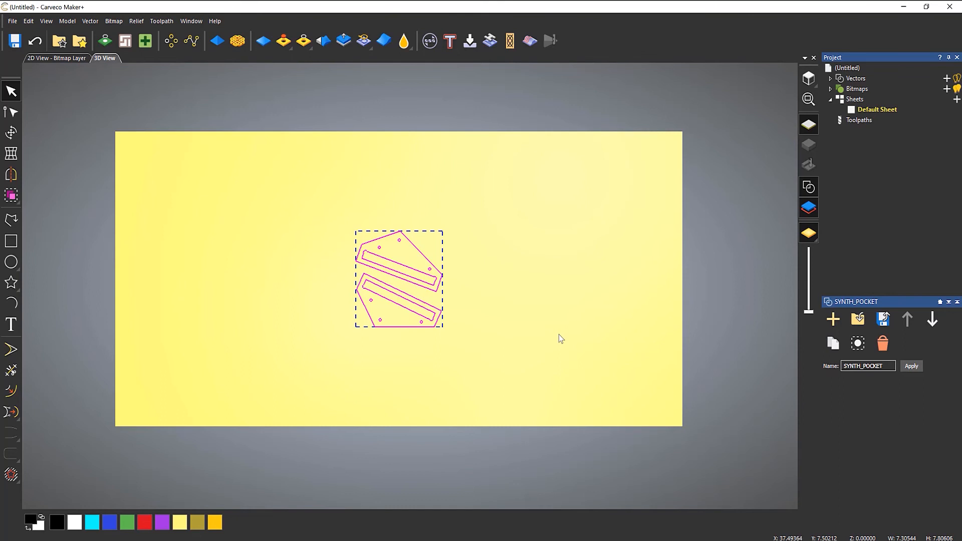
Step: Deselect the imported end cheeks, inspect their outlines, holes and pockets up close, and list the vector layers
{"action": "left_click", "coordinate": [476, 317]}
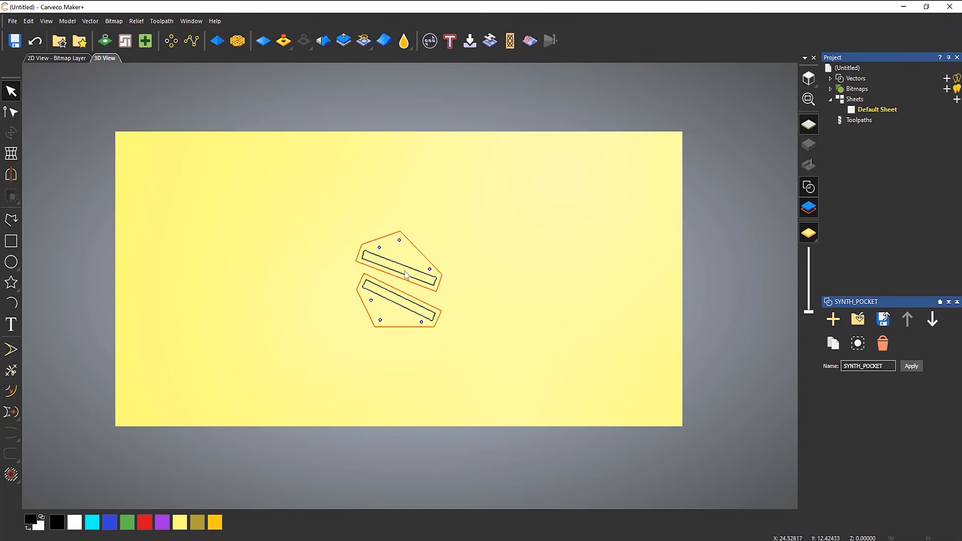
{"action": "scroll", "coordinate": [389, 282], "scroll_direction": "up", "scroll_amount": 2}
{"action": "scroll", "coordinate": [419, 311], "scroll_direction": "up", "scroll_amount": 2}
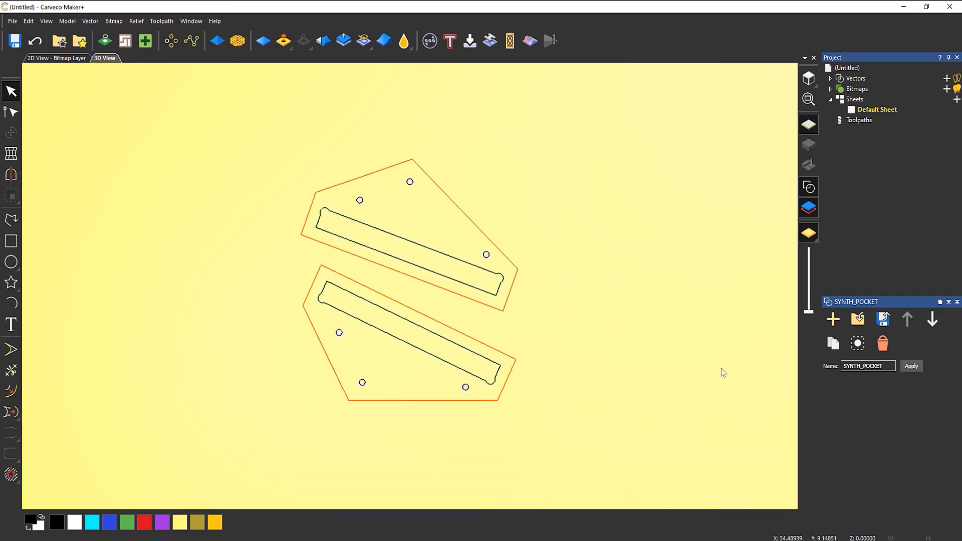
{"action": "left_click", "coordinate": [831, 77]}
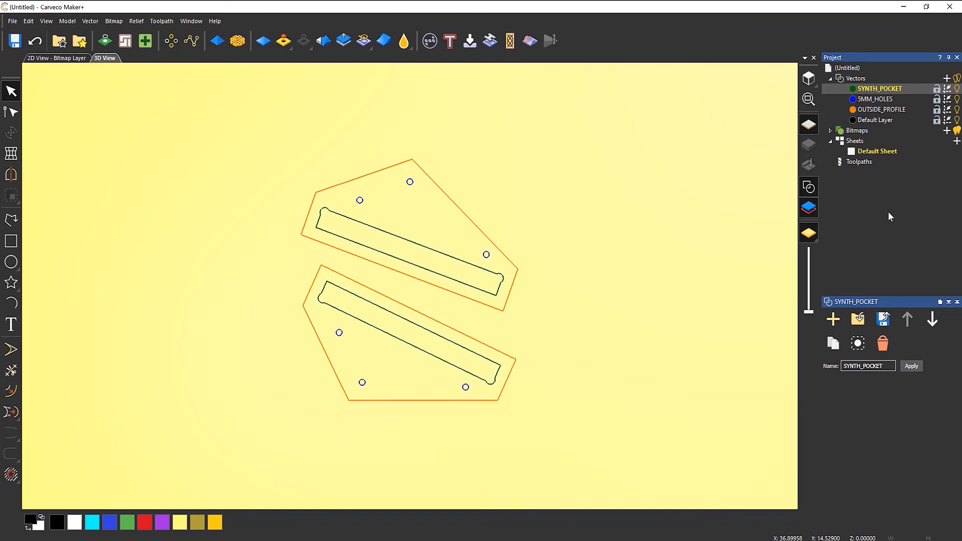
Step: Select both end cheeks for nesting and set the toolpath clearance to 1 inch and the edge clearance to 0.5 inch
{"action": "scroll", "coordinate": [660, 258], "scroll_direction": "down", "scroll_amount": 5}
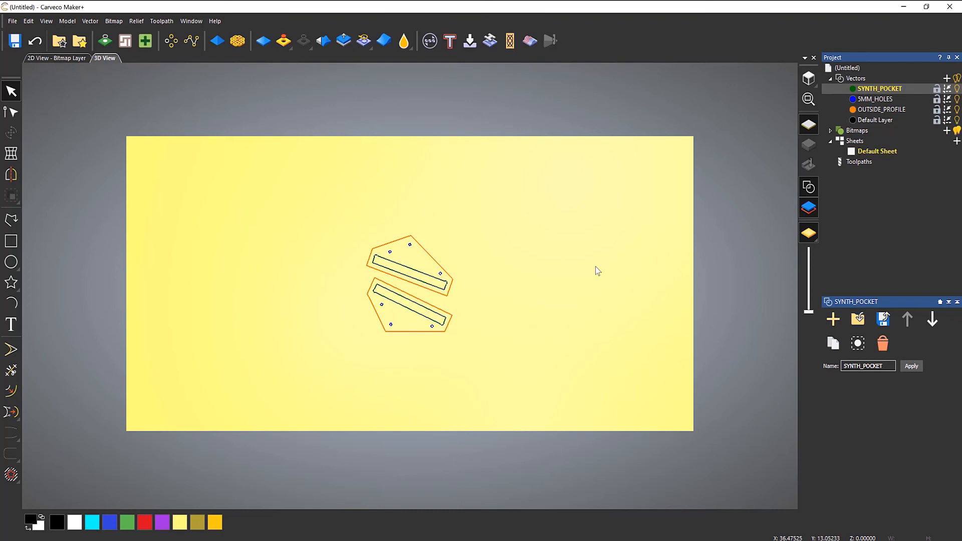
{"action": "scroll", "coordinate": [386, 229], "scroll_direction": "down", "scroll_amount": 2}
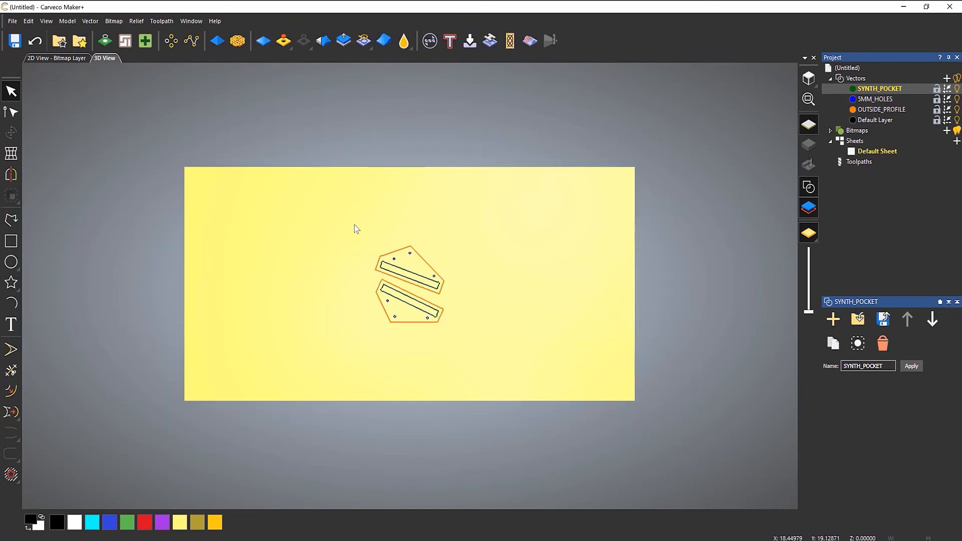
{"action": "left_click_drag", "start_coordinate": [354, 224], "coordinate": [553, 370]}
{"action": "scroll", "coordinate": [419, 308], "scroll_direction": "up", "scroll_amount": 2}
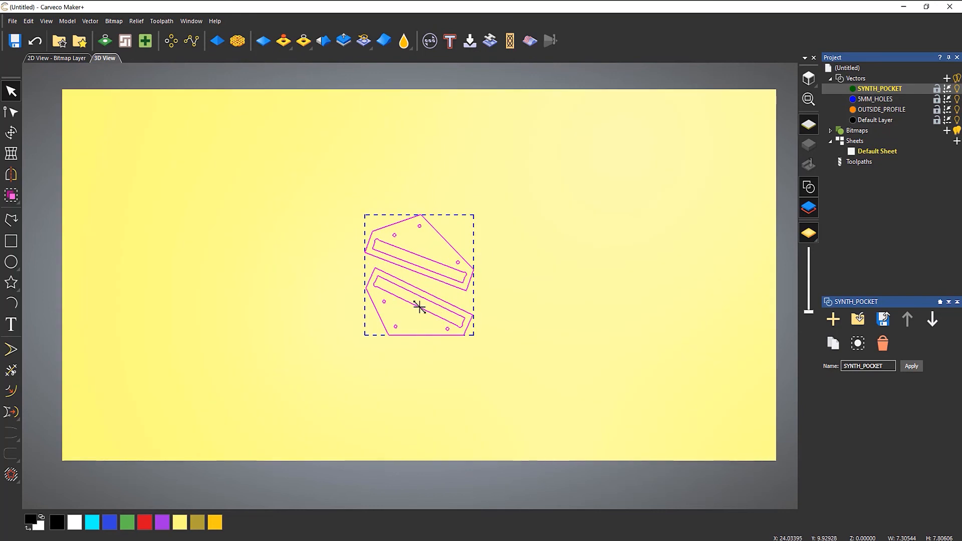
{"action": "scroll", "coordinate": [419, 307], "scroll_direction": "down", "scroll_amount": 1}
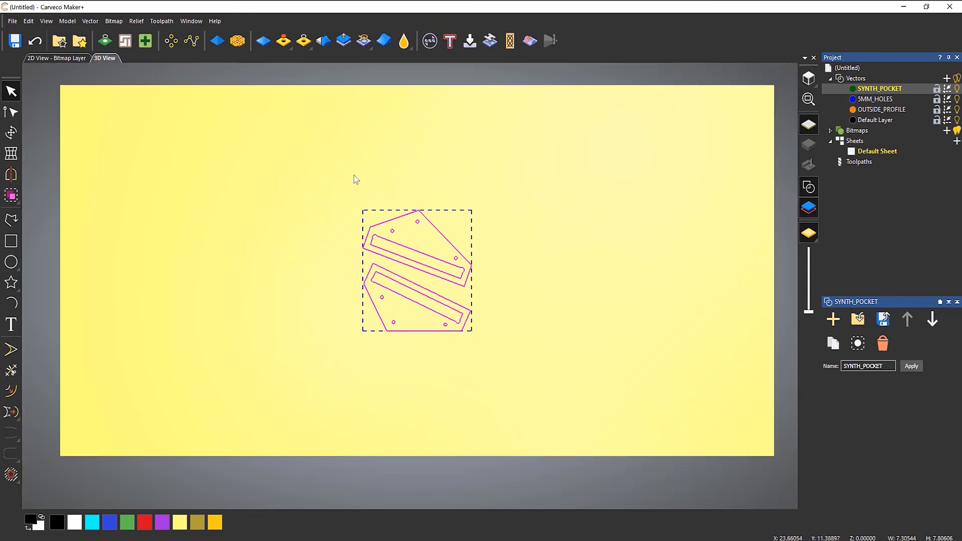
{"action": "left_click", "coordinate": [125, 41]}
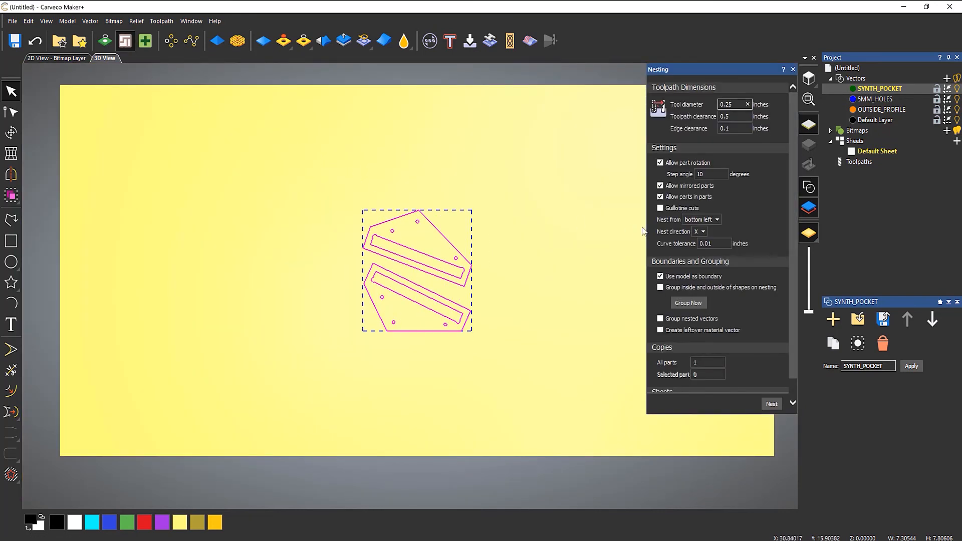
{"action": "left_click", "coordinate": [734, 116]}
{"action": "type", "text": "1"}
{"action": "left_click", "coordinate": [732, 126]}
{"action": "key", "text": "BackSpace"}
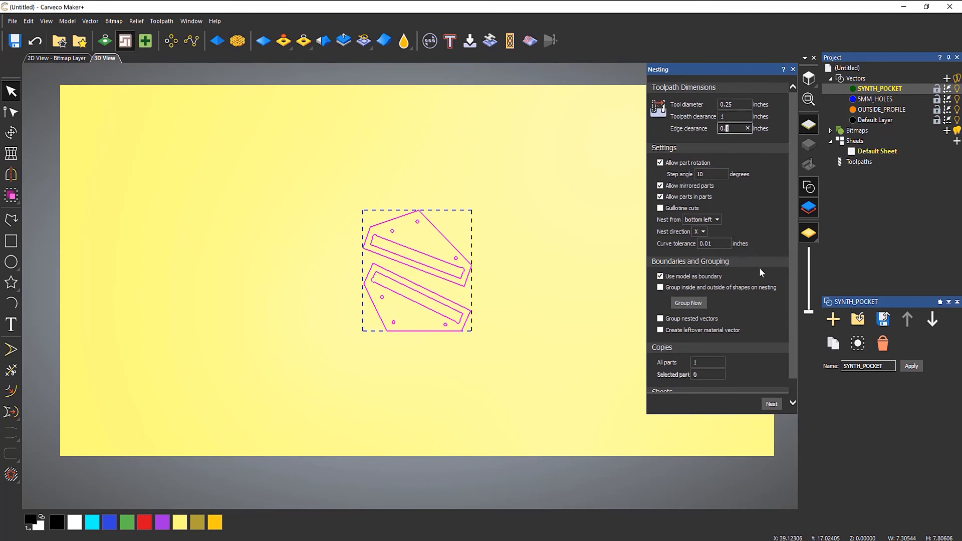
{"action": "type", "text": "5"}
Step: Group each end cheek with its inner holes and pocket, and nest them with 100 copies of all parts
{"action": "left_click", "coordinate": [660, 163]}
{"action": "left_click", "coordinate": [683, 302]}
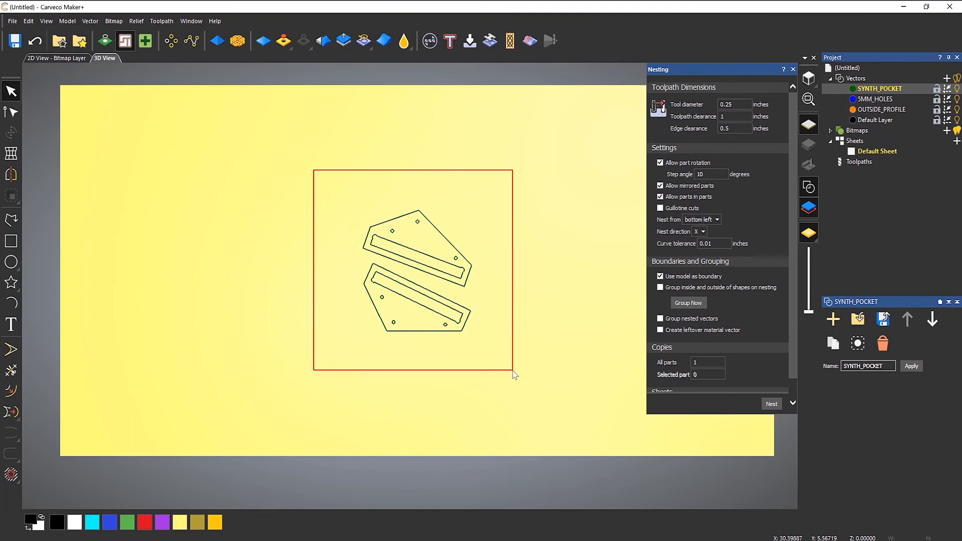
{"action": "left_click", "coordinate": [709, 362]}
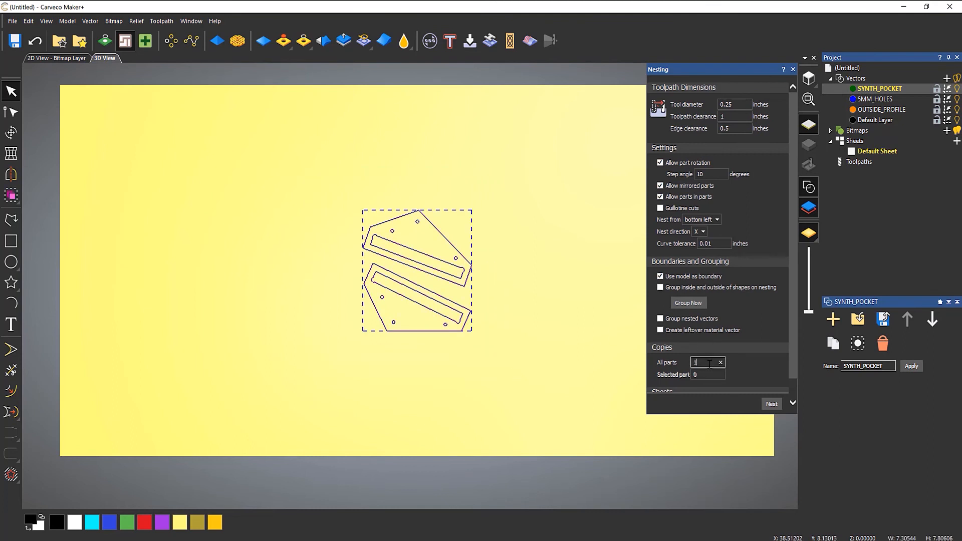
{"action": "type", "text": "00"}
{"action": "left_click", "coordinate": [771, 407]}
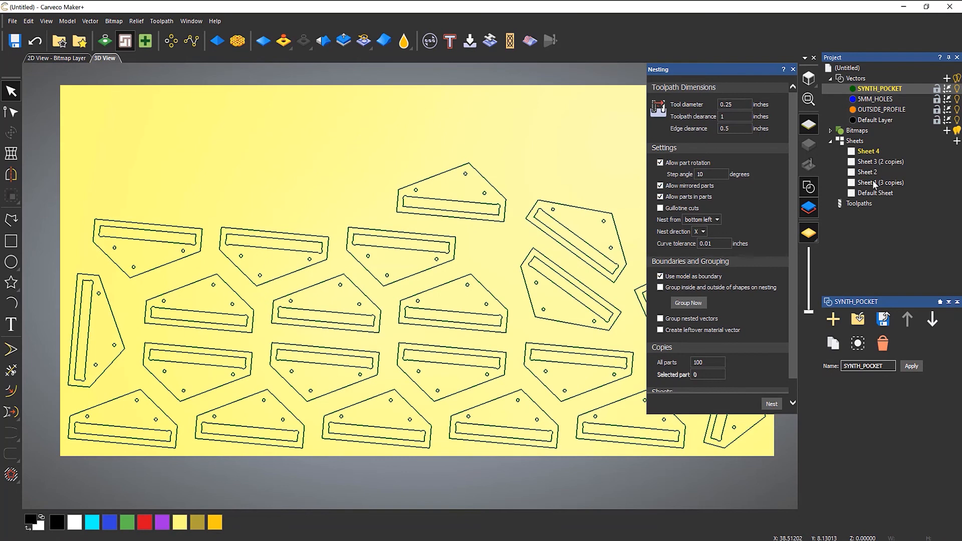
Step: Show Sheet 1 (3 copies) and ungroup all of its nested end cheeks
{"action": "left_click", "coordinate": [872, 185]}
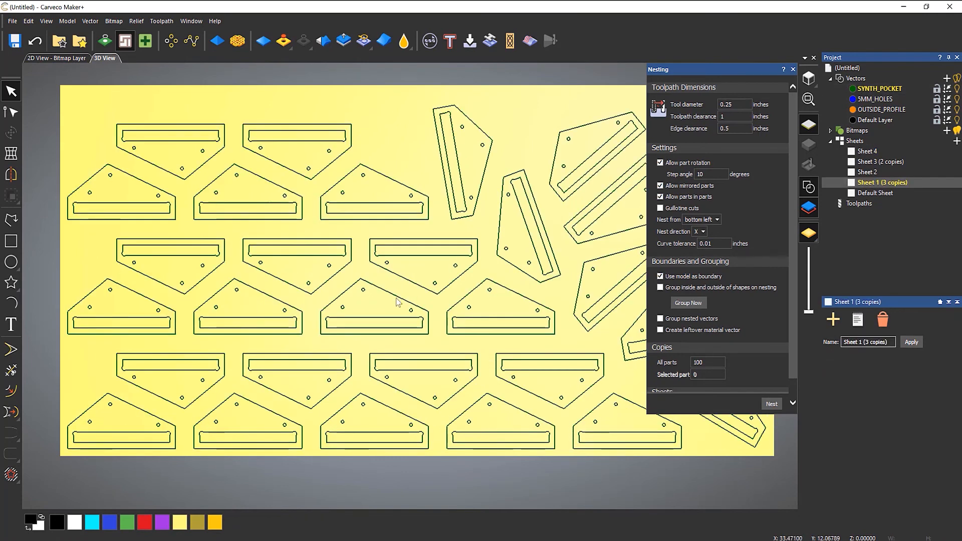
{"action": "scroll", "coordinate": [394, 301], "scroll_direction": "down", "scroll_amount": 3}
{"action": "scroll", "coordinate": [504, 262], "scroll_direction": "up", "scroll_amount": 2}
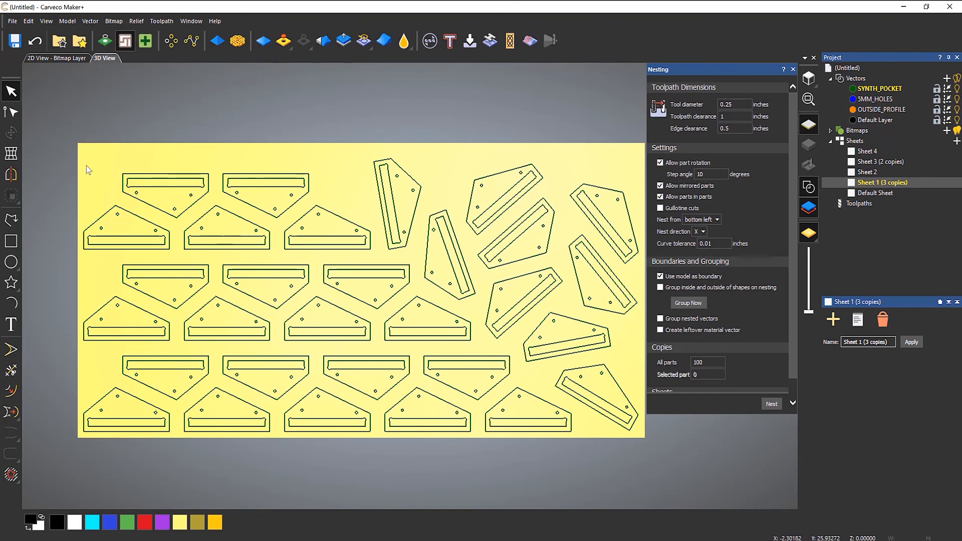
{"action": "left_click_drag", "start_coordinate": [86, 166], "coordinate": [755, 488]}
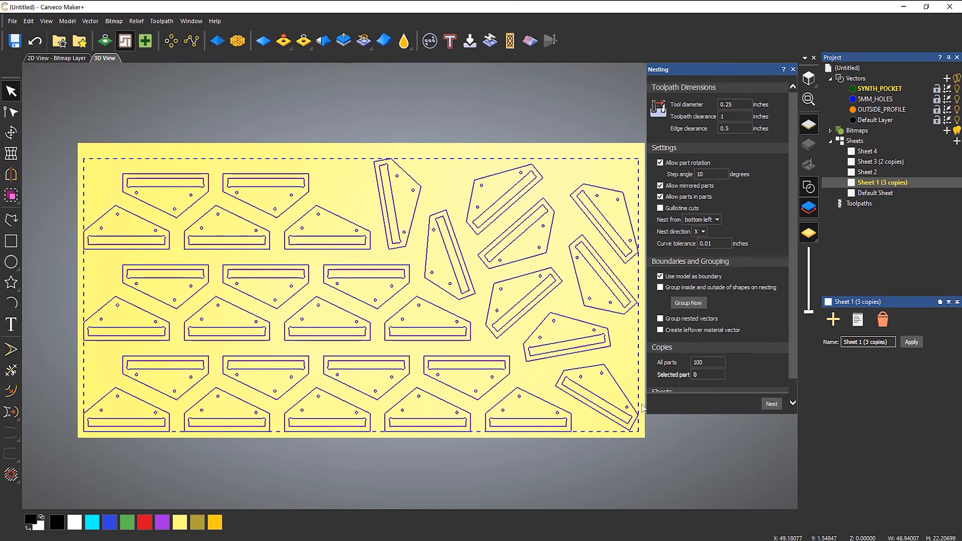
{"action": "right_click", "coordinate": [607, 371]}
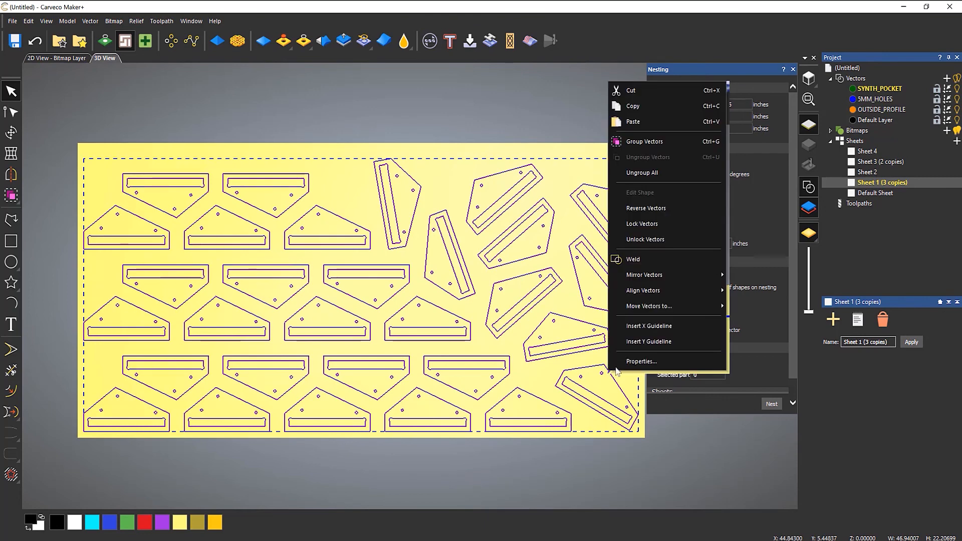
{"action": "left_click", "coordinate": [648, 176]}
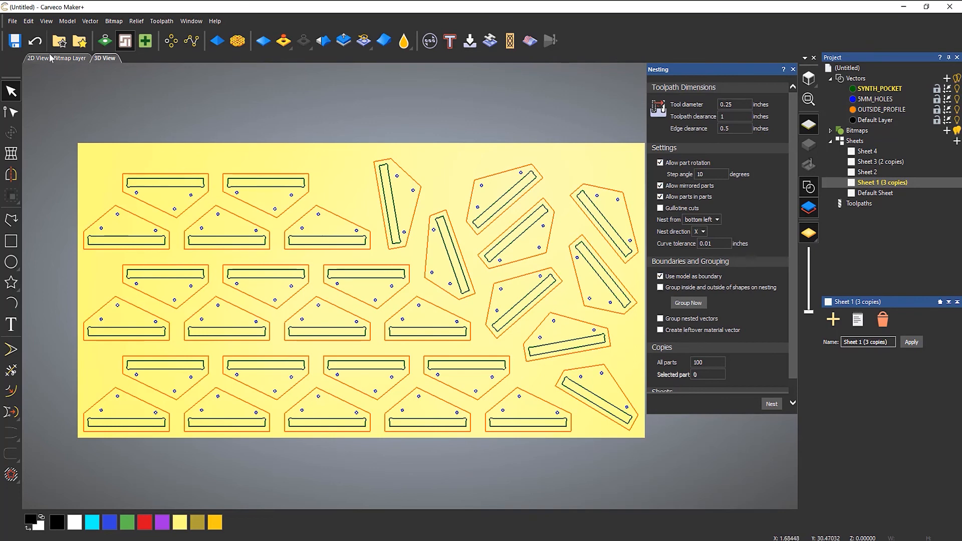
Step: Undo the ungrouping and the nest, and re-nest both end cheeks with 0.25 inch toolpath clearance and 0.25 inch edge clearance
{"action": "left_click", "coordinate": [35, 41]}
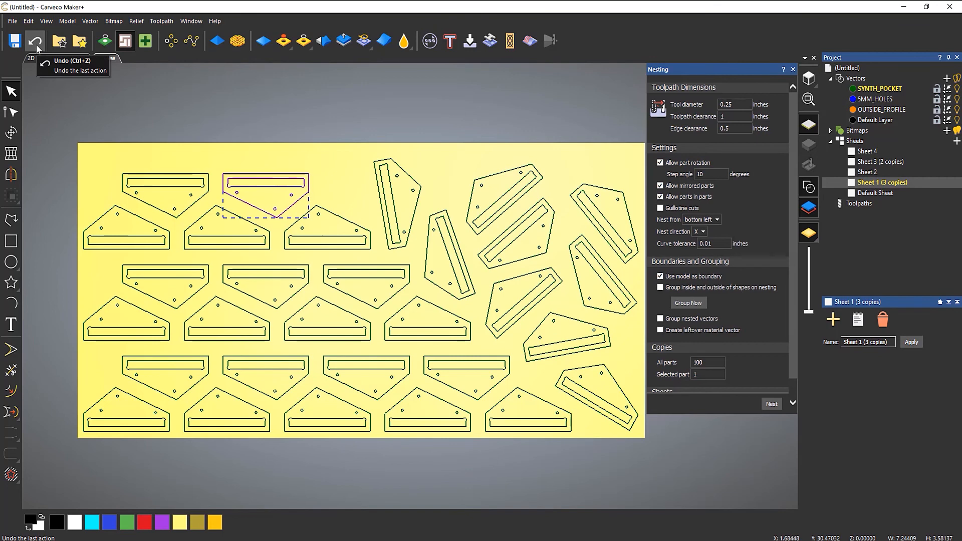
{"action": "left_click", "coordinate": [36, 44]}
{"action": "left_click_drag", "start_coordinate": [305, 209], "coordinate": [500, 362]}
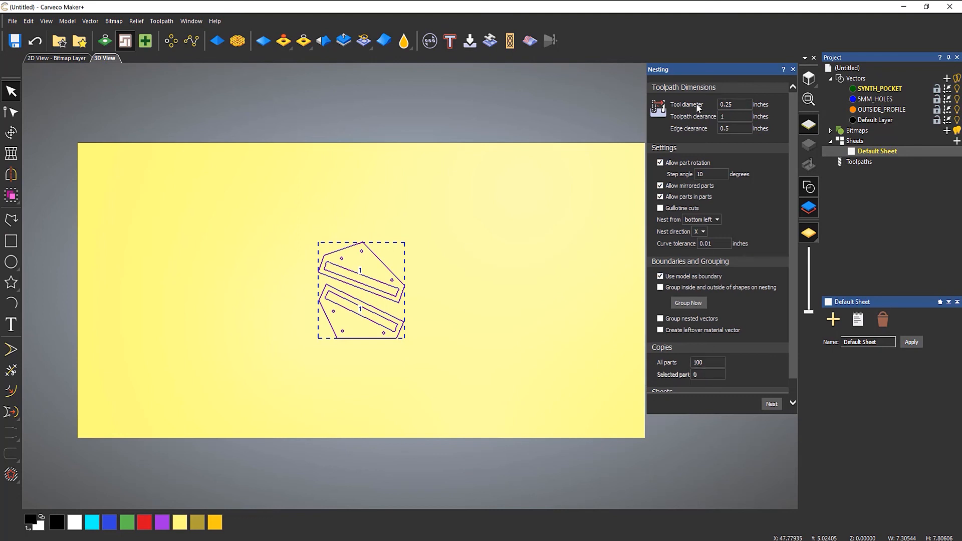
{"action": "left_click", "coordinate": [732, 115]}
{"action": "type", "text": "0.5"}
{"action": "key", "text": "BackSpace"}
{"action": "type", "text": "25"}
{"action": "left_click", "coordinate": [725, 129]}
{"action": "left_click", "coordinate": [772, 405]}
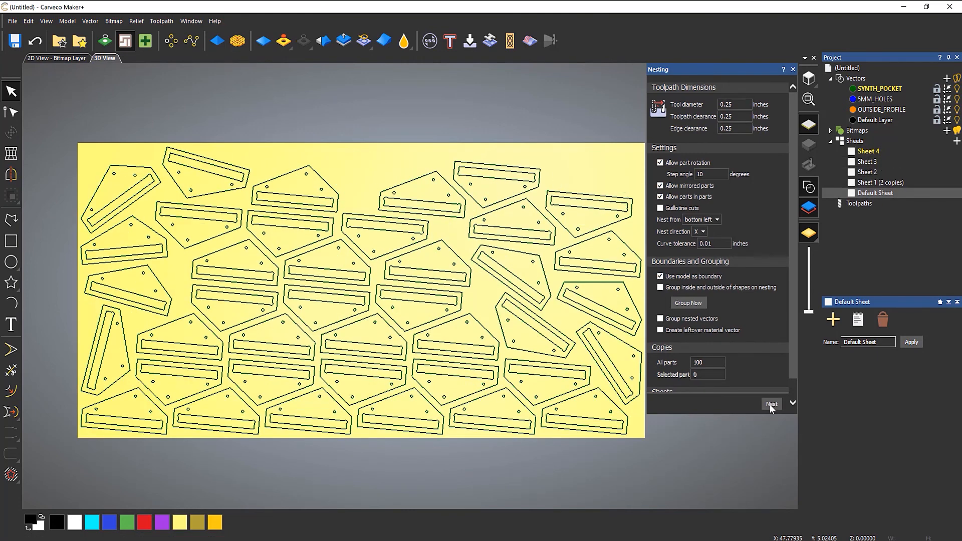
Step: Look through the nested sheets, ungroup all the end cheeks on Sheet 3, and close the nesting settings
{"action": "left_click", "coordinate": [873, 183]}
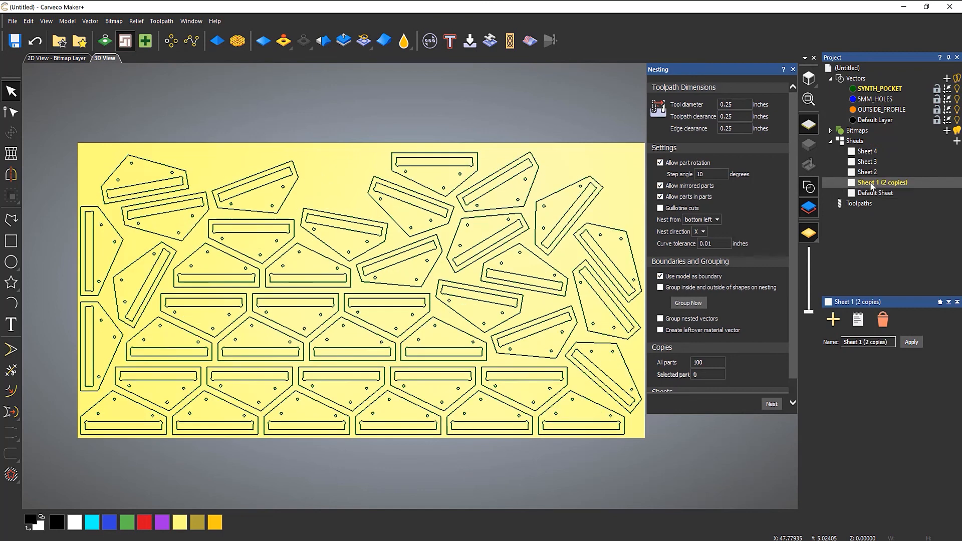
{"action": "left_click", "coordinate": [872, 173]}
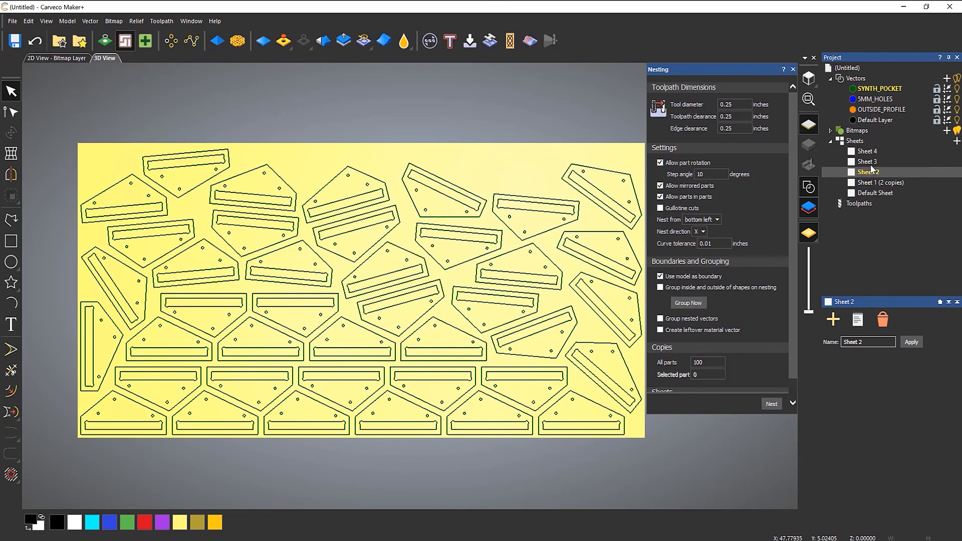
{"action": "left_click", "coordinate": [871, 163]}
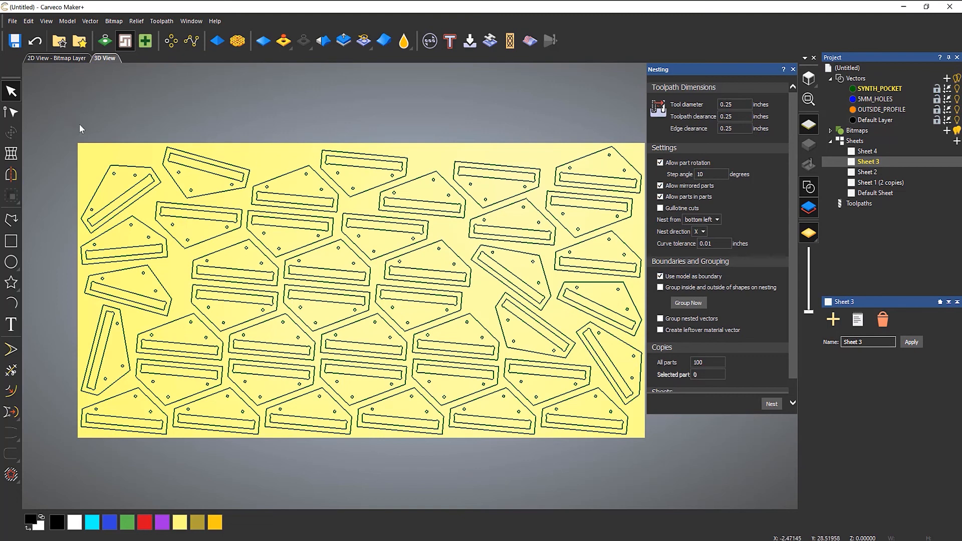
{"action": "left_click_drag", "start_coordinate": [48, 87], "coordinate": [672, 510]}
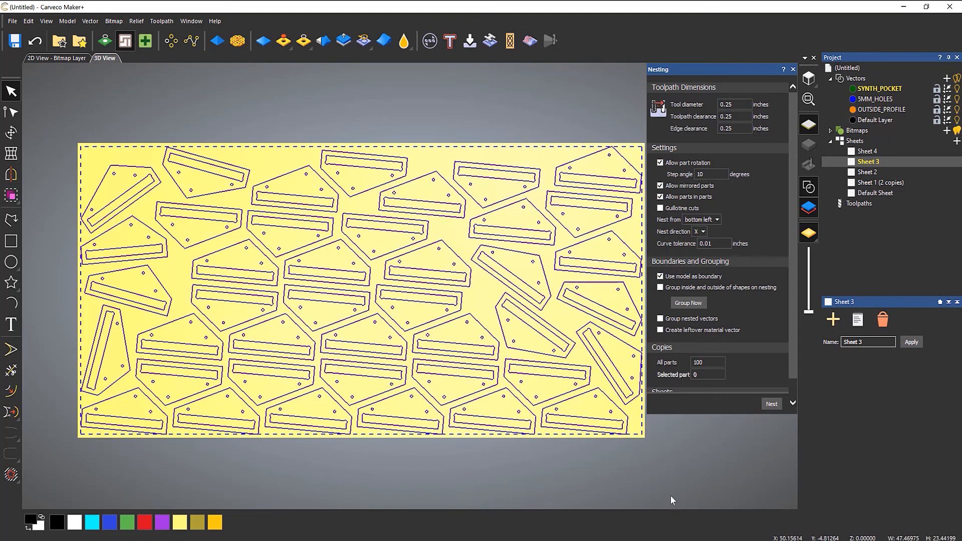
{"action": "right_click", "coordinate": [606, 325]}
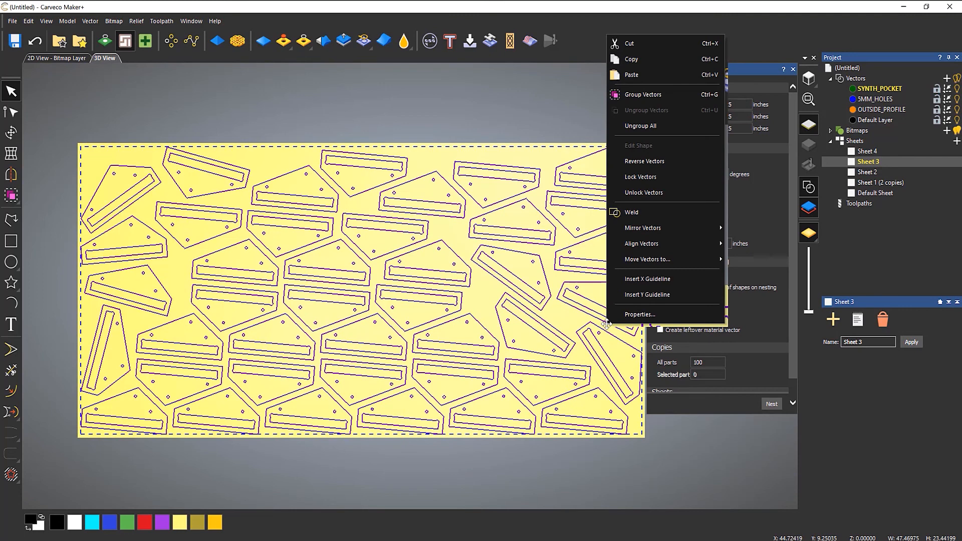
{"action": "left_click", "coordinate": [650, 126]}
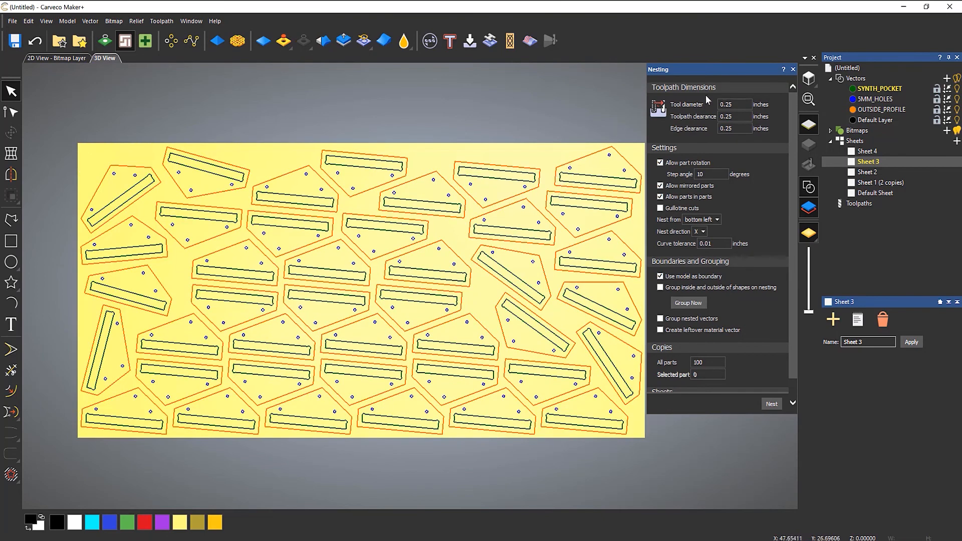
{"action": "left_click", "coordinate": [794, 72]}
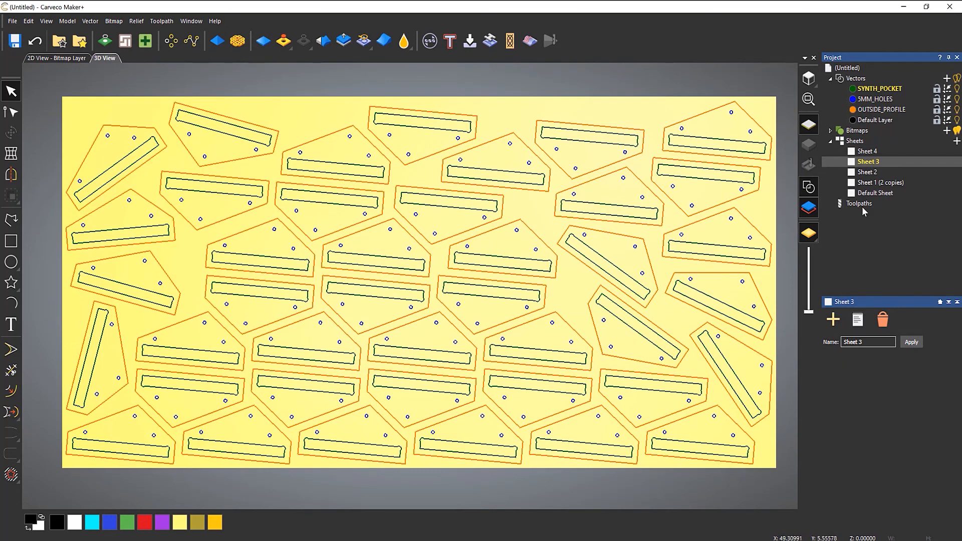
Step: Start a 2D Area Clearance toolpath associated with the SYNTH_POCKET layer and set its finish depth to 0.25
{"action": "left_click", "coordinate": [753, 252]}
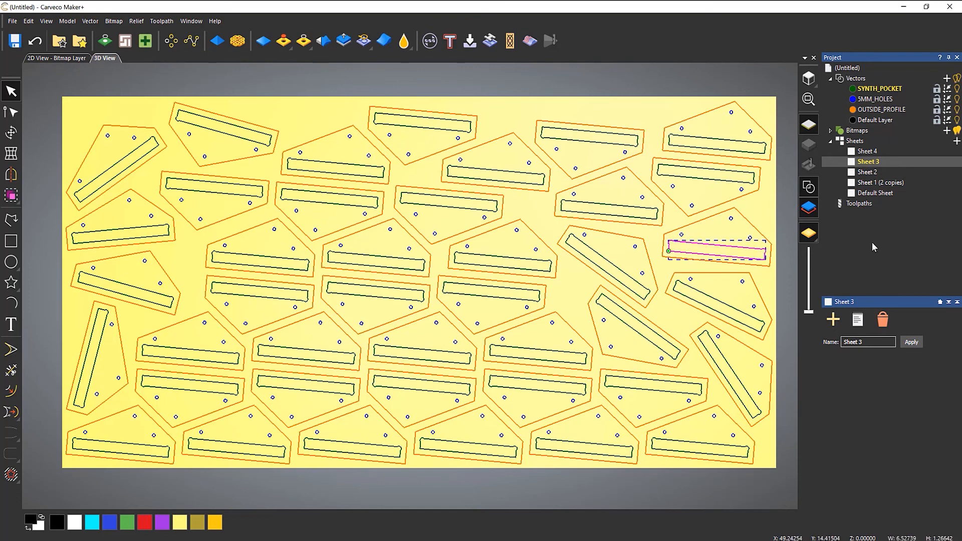
{"action": "left_click", "coordinate": [859, 204]}
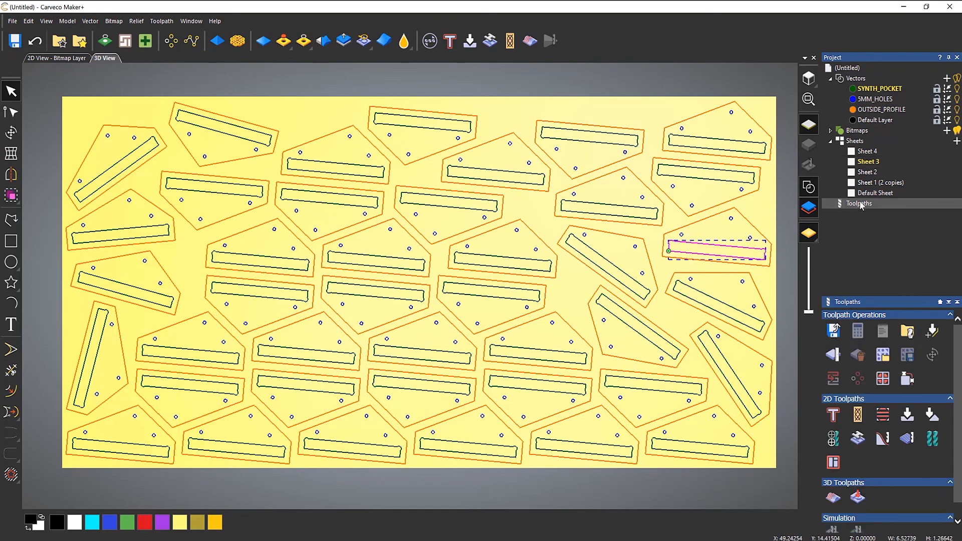
{"action": "left_click", "coordinate": [789, 287]}
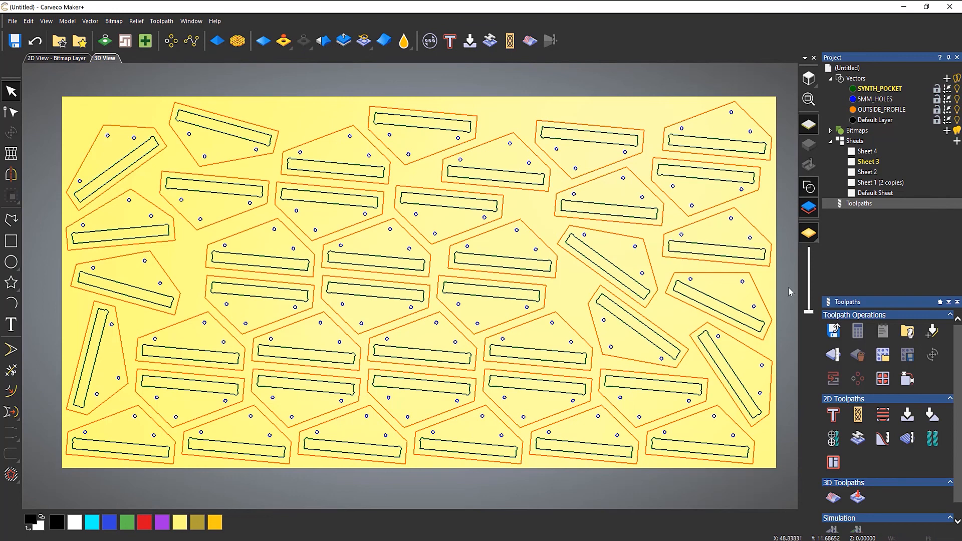
{"action": "left_click", "coordinate": [882, 418]}
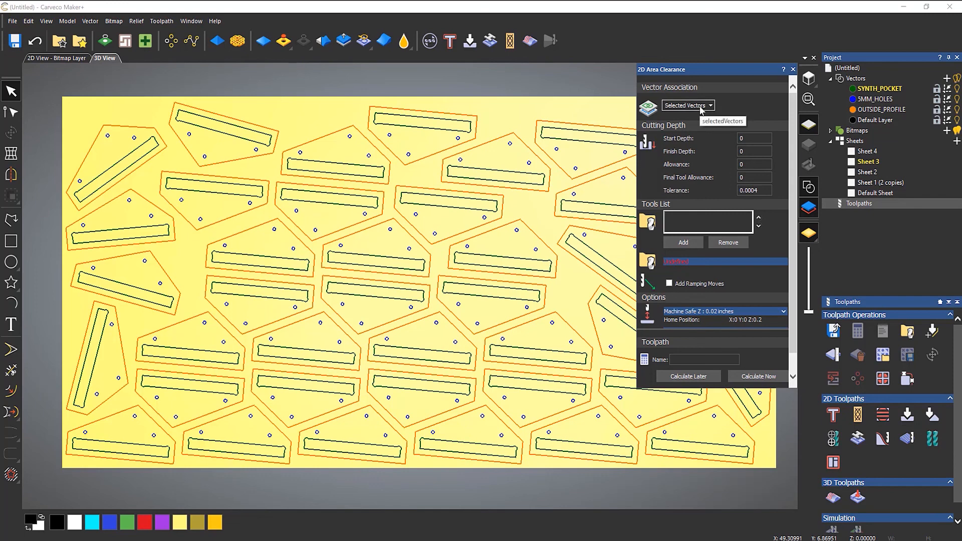
{"action": "left_click", "coordinate": [700, 107]}
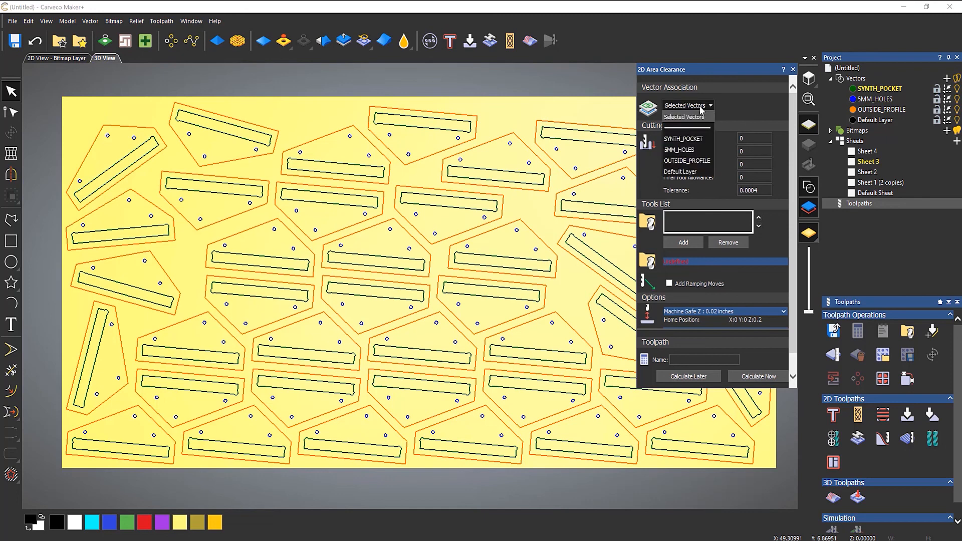
{"action": "left_click", "coordinate": [694, 139]}
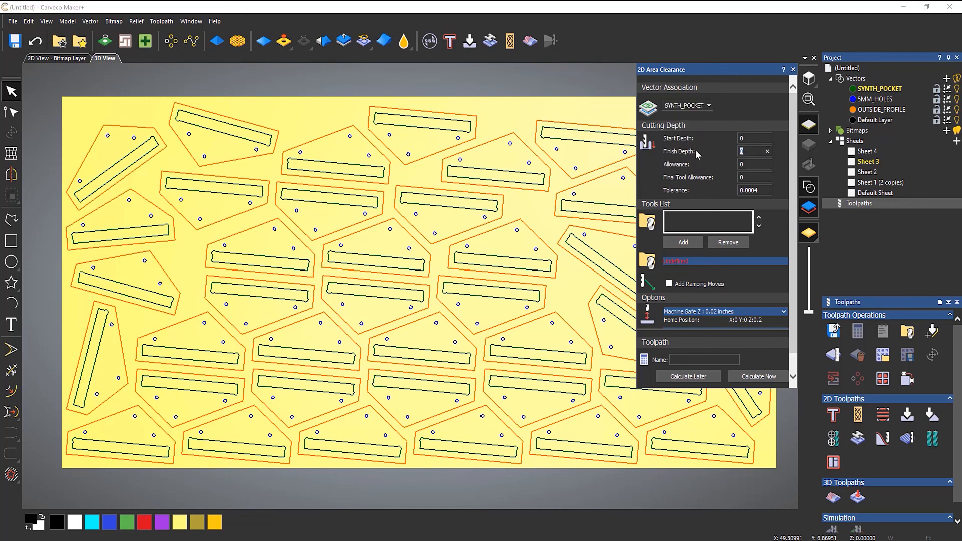
{"action": "type", "text": "0.25"}
Step: Add the End Mill 1/4 Inch from the inch tools for steel roughing and 2D finishing to the toolpath's tools list
{"action": "left_click", "coordinate": [681, 243]}
{"action": "scroll", "coordinate": [419, 288], "scroll_direction": "down", "scroll_amount": 7}
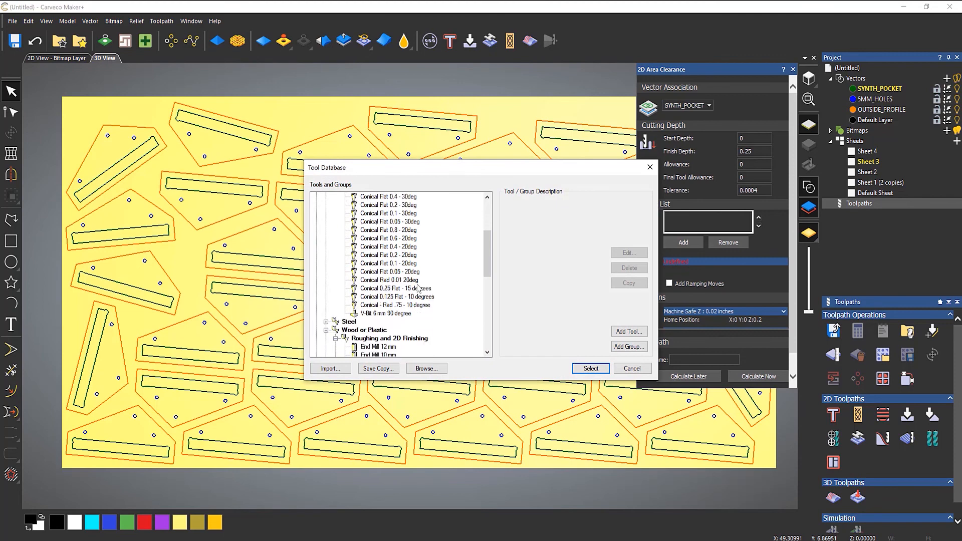
{"action": "scroll", "coordinate": [401, 270], "scroll_direction": "up", "scroll_amount": 10}
{"action": "left_click", "coordinate": [317, 205]}
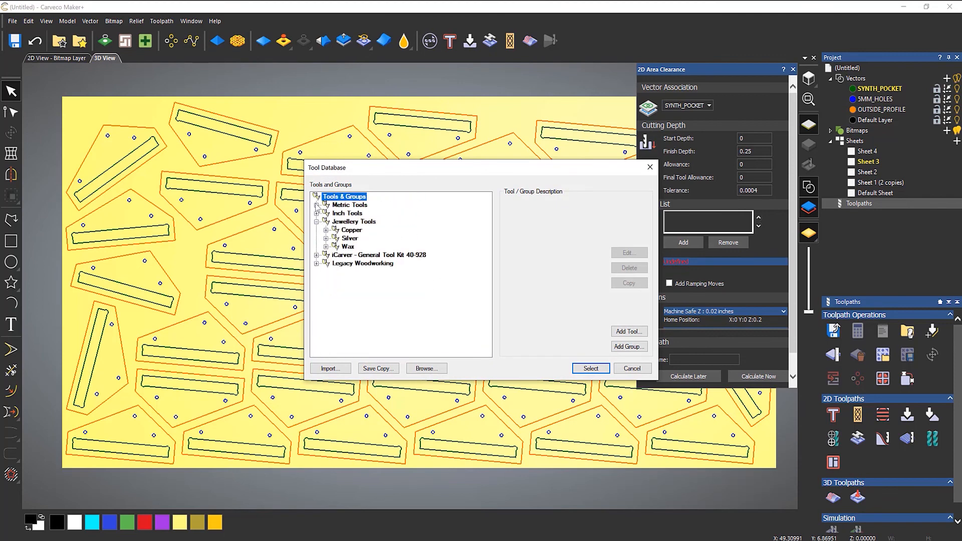
{"action": "left_click", "coordinate": [317, 213]}
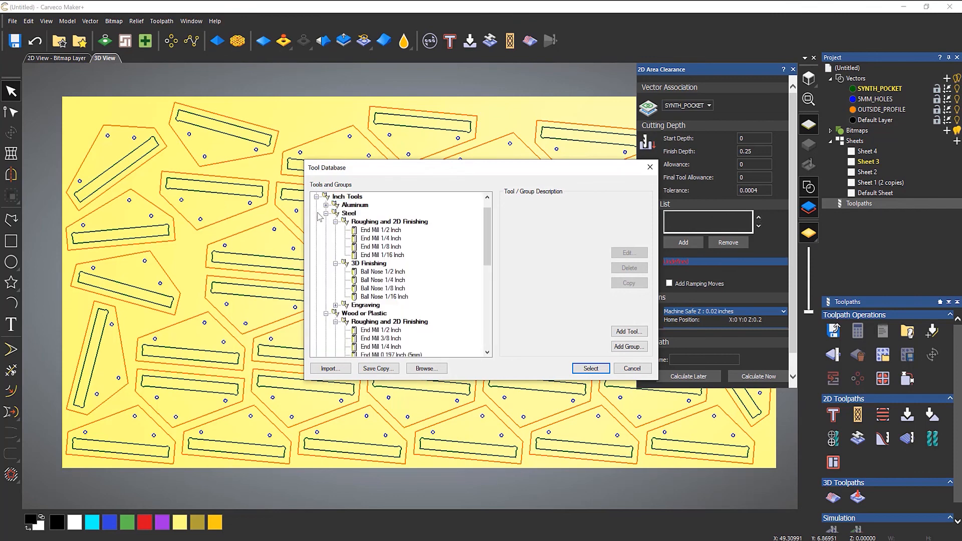
{"action": "left_click", "coordinate": [380, 239]}
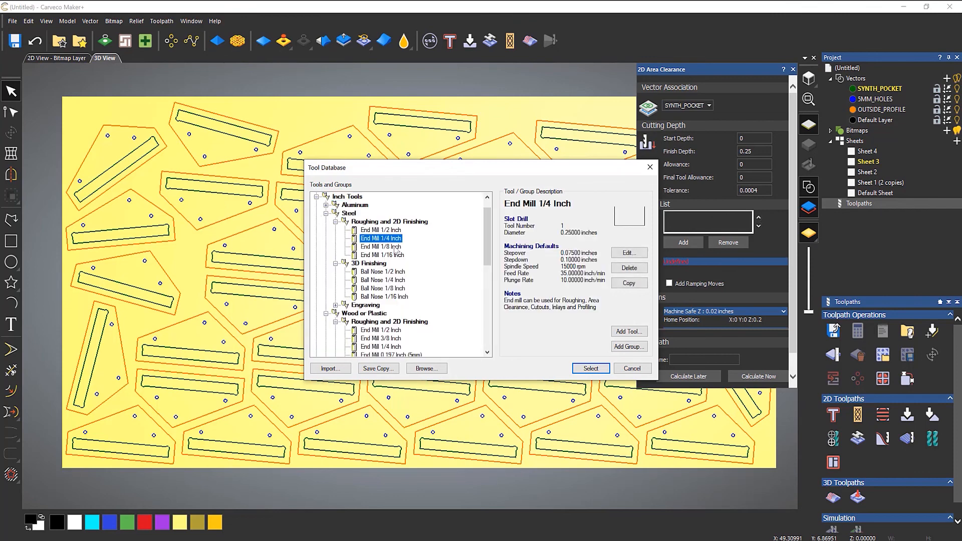
{"action": "left_click", "coordinate": [591, 371]}
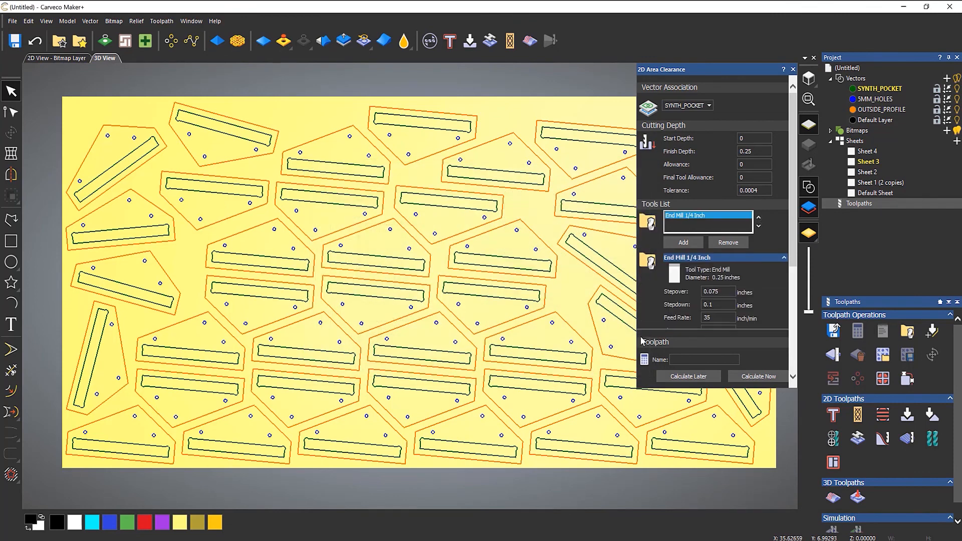
Step: Use the Offset tool clearance strategy for the pocket toolpath and set the material thickness to 0.5 inches
{"action": "scroll", "coordinate": [741, 299], "scroll_direction": "down", "scroll_amount": 3}
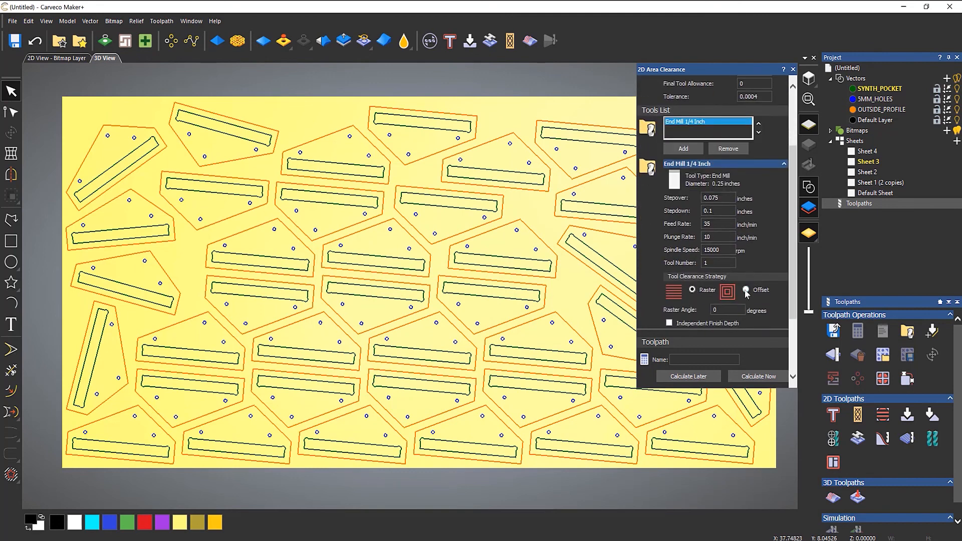
{"action": "left_click", "coordinate": [746, 290]}
{"action": "scroll", "coordinate": [749, 299], "scroll_direction": "down", "scroll_amount": 5}
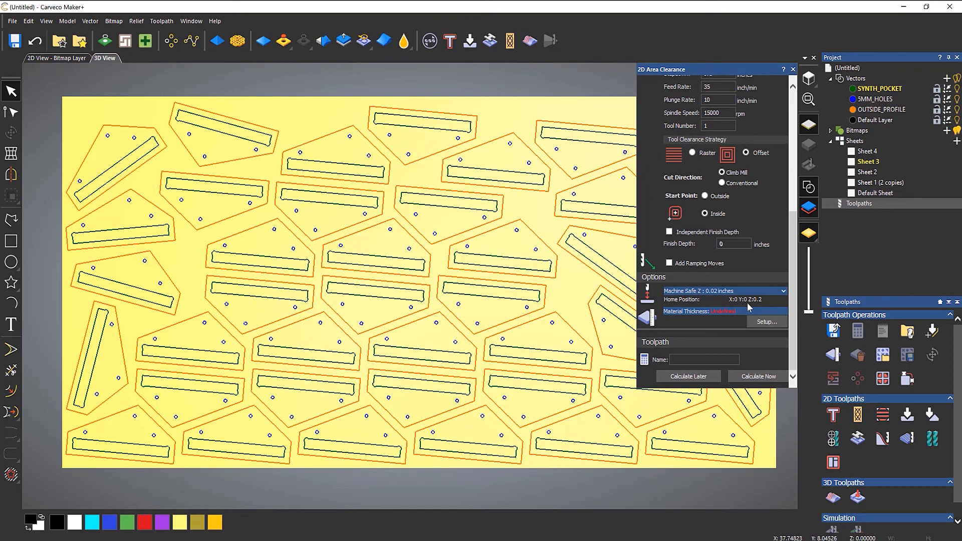
{"action": "left_click", "coordinate": [762, 324]}
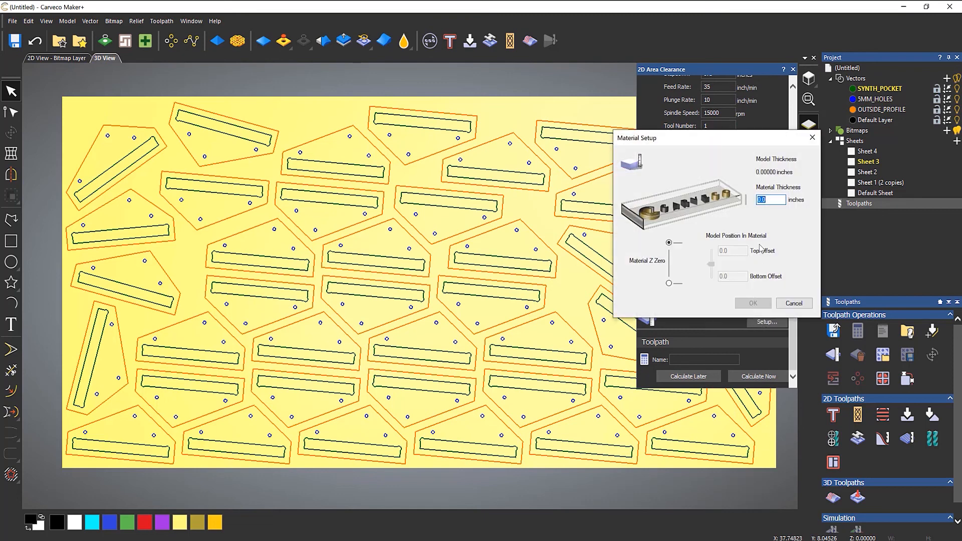
{"action": "type", "text": "0.5"}
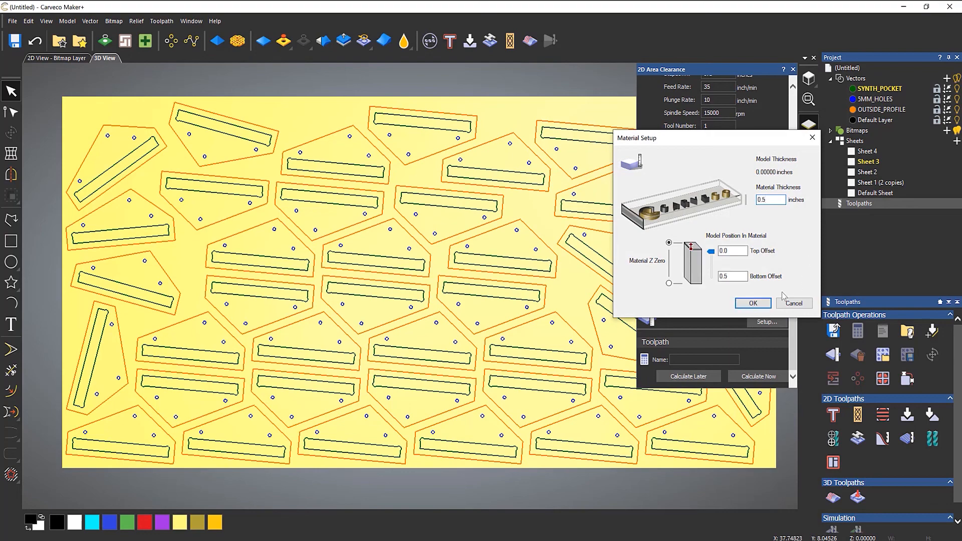
{"action": "left_click", "coordinate": [750, 303]}
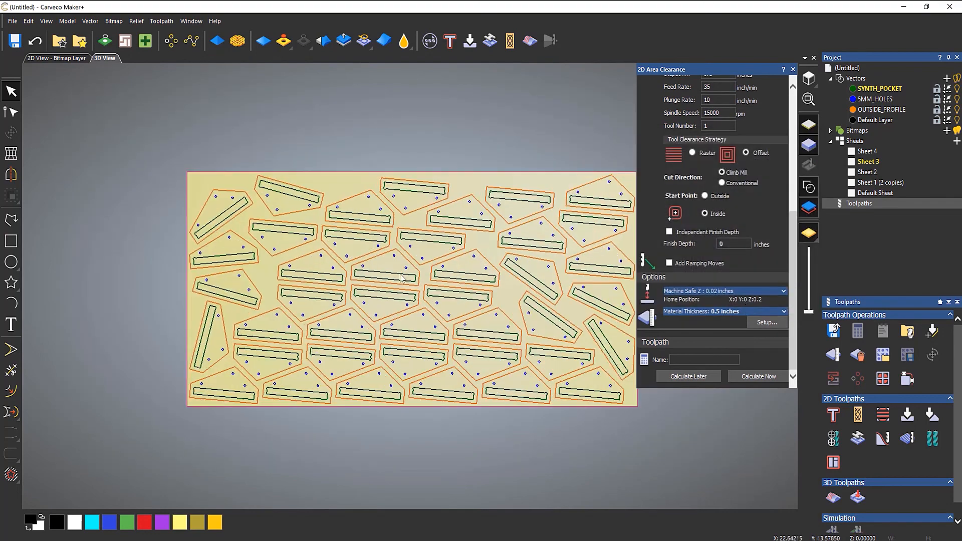
Step: Calculate the 2D Area Clearance toolpath for the synth pockets immediately and close its settings
{"action": "scroll", "coordinate": [620, 262], "scroll_direction": "up", "scroll_amount": 3}
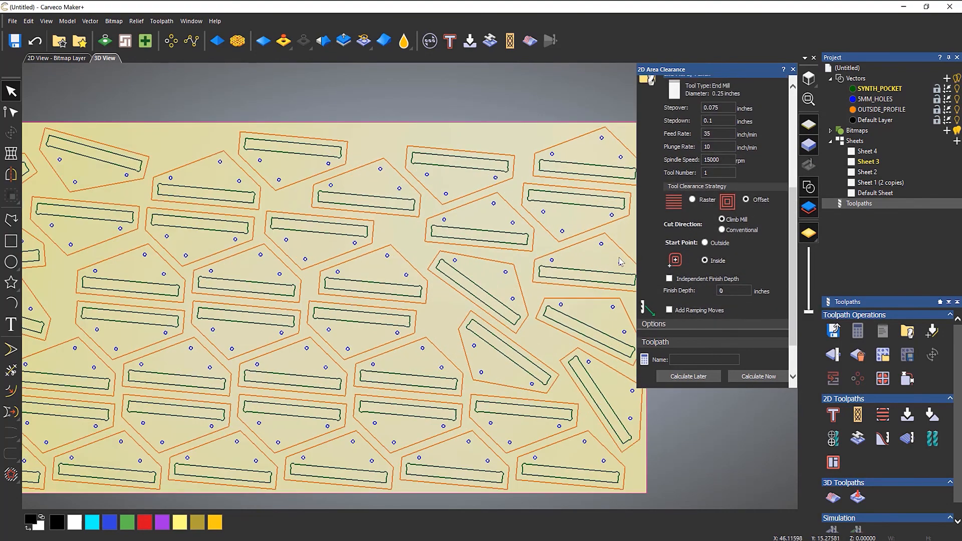
{"action": "scroll", "coordinate": [621, 262], "scroll_direction": "down", "scroll_amount": 3}
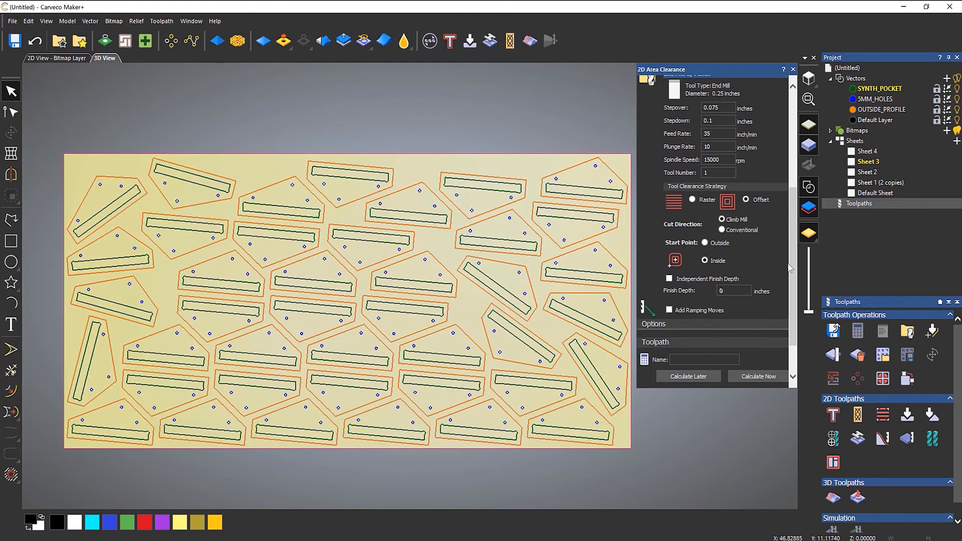
{"action": "scroll", "coordinate": [777, 306], "scroll_direction": "down", "scroll_amount": 1}
{"action": "left_click", "coordinate": [759, 376]}
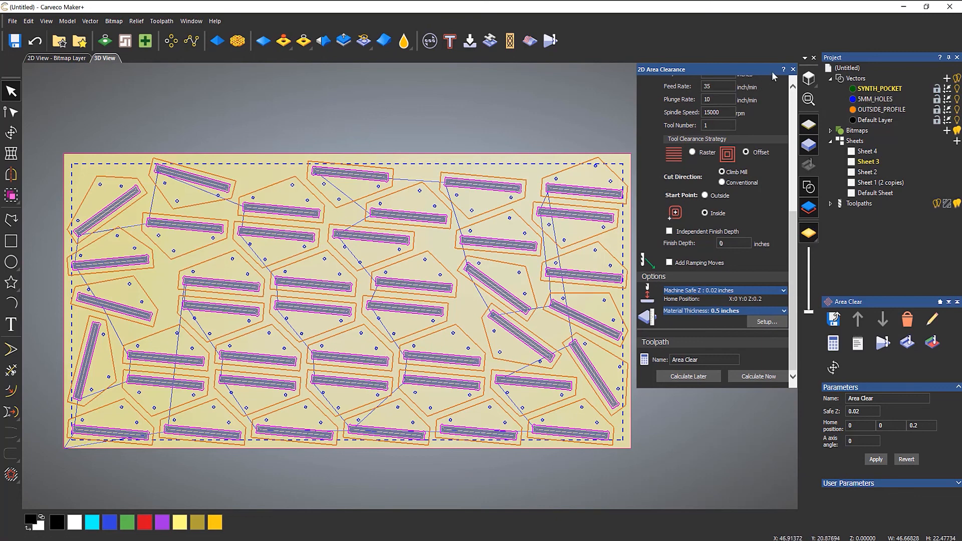
{"action": "left_click", "coordinate": [792, 69]}
Step: Simulate all toolpaths on the whole model at Standard resolution and inspect the cut pockets at an angle
{"action": "right_click", "coordinate": [855, 204]}
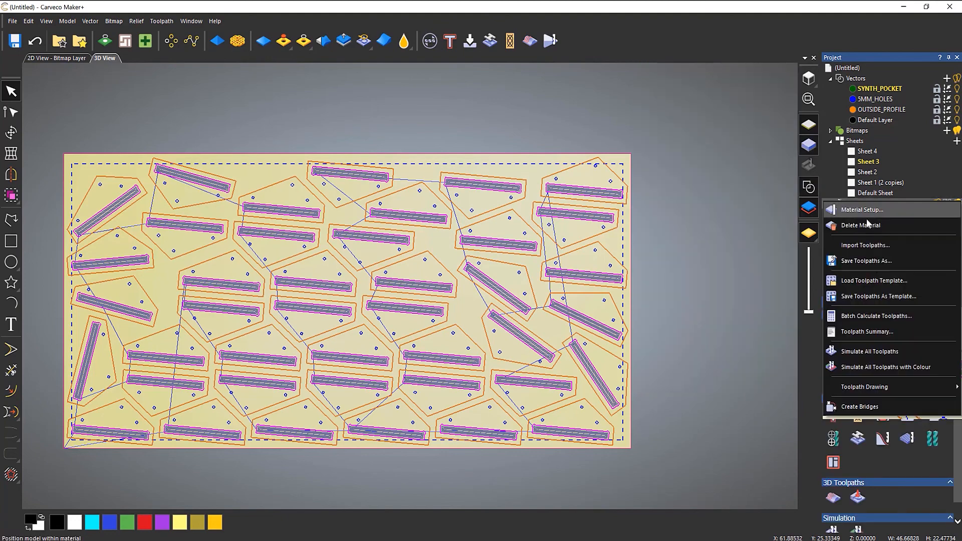
{"action": "left_click", "coordinate": [883, 354]}
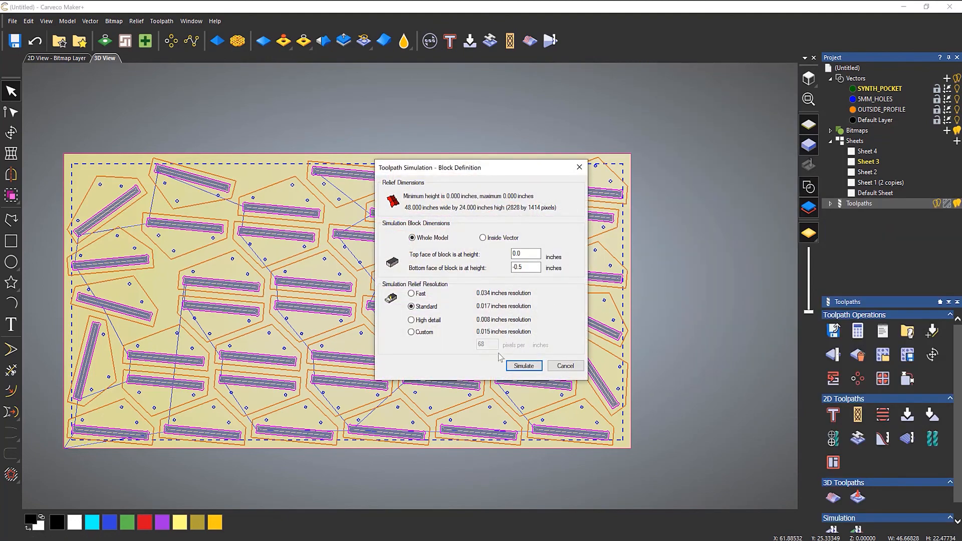
{"action": "left_click", "coordinate": [523, 366]}
{"action": "left_click_drag", "start_coordinate": [494, 359], "coordinate": [550, 215]}
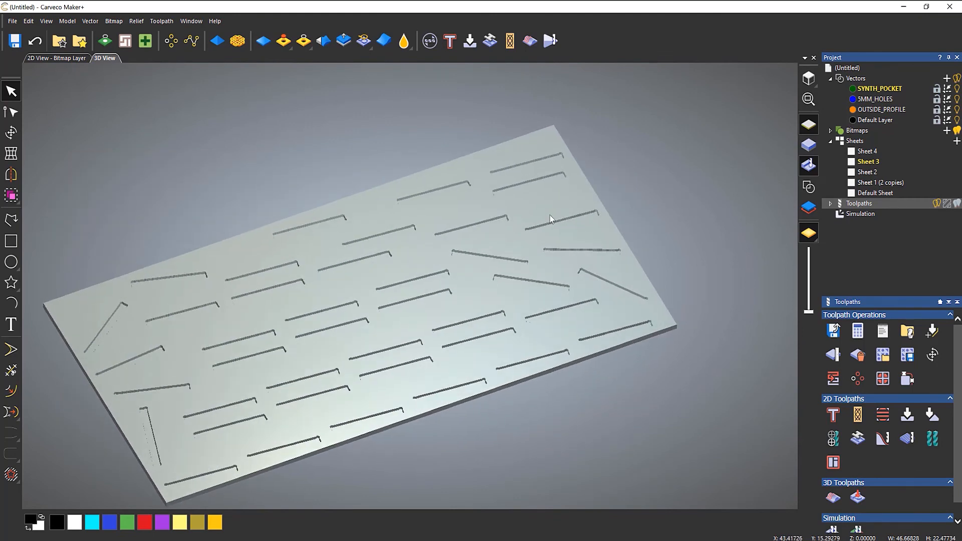